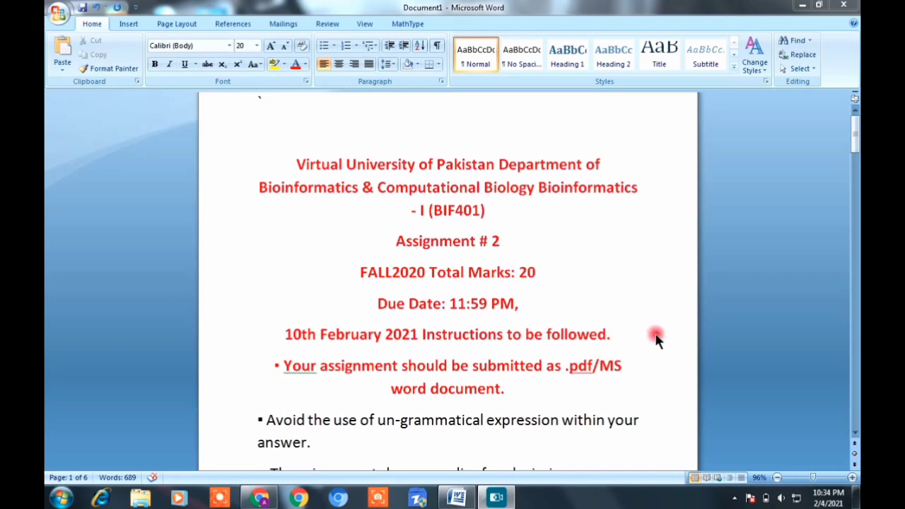
Set the font size of the entire document text to 24
drag(485, 210, 401, 224)
click(391, 228)
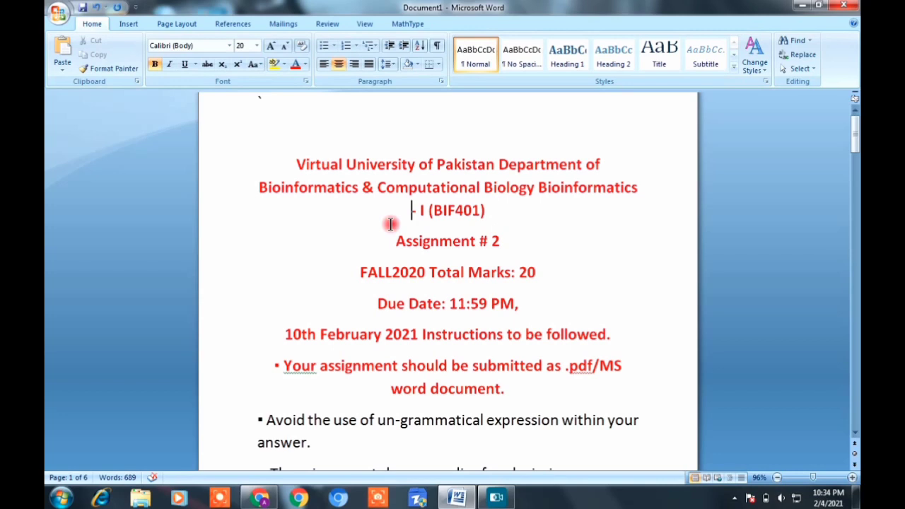
key(ctrl+a)
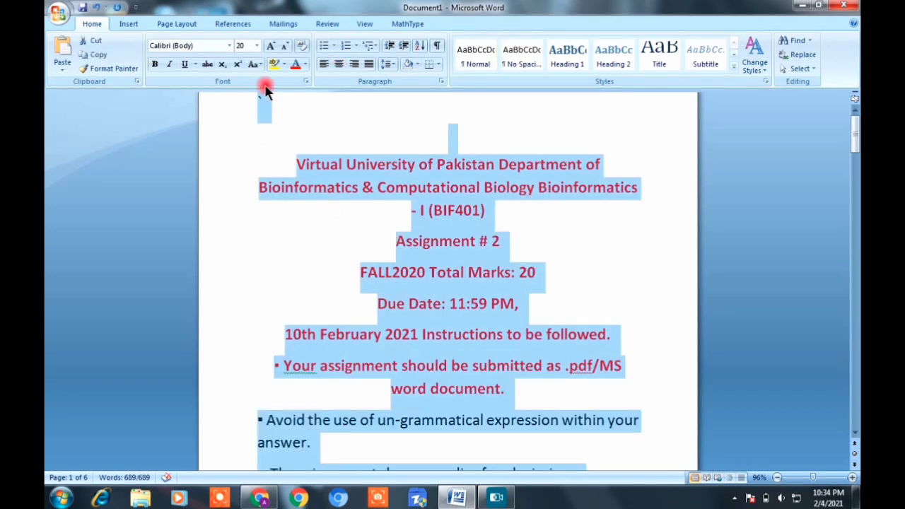
click(257, 46)
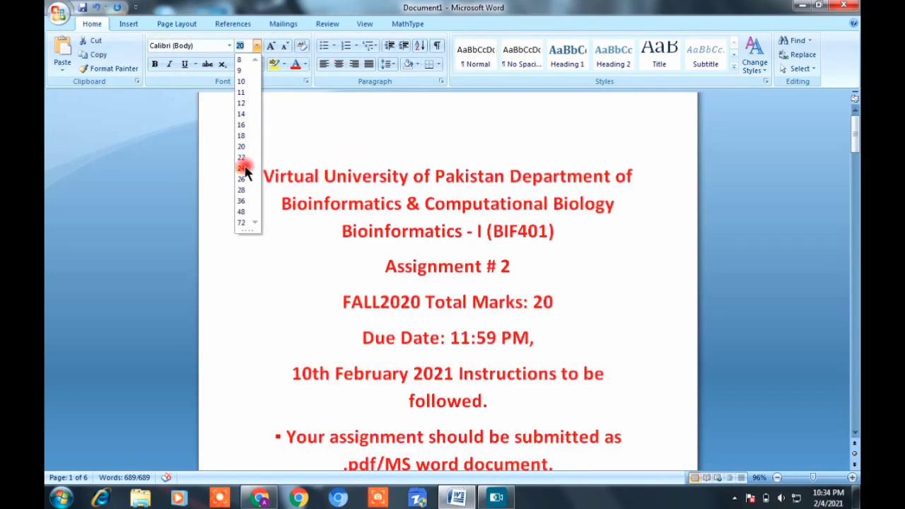
click(245, 168)
click(404, 249)
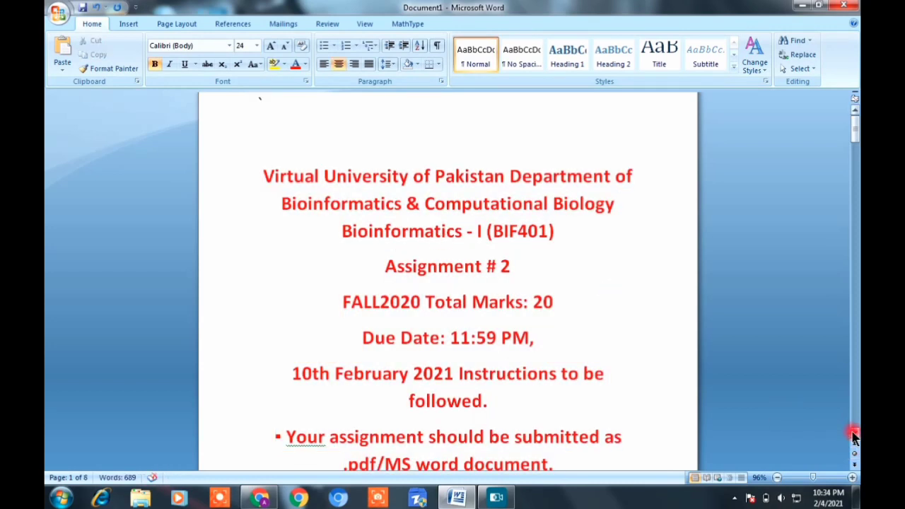
Review the assignment's due date and the required submission format on the first page
click(854, 434)
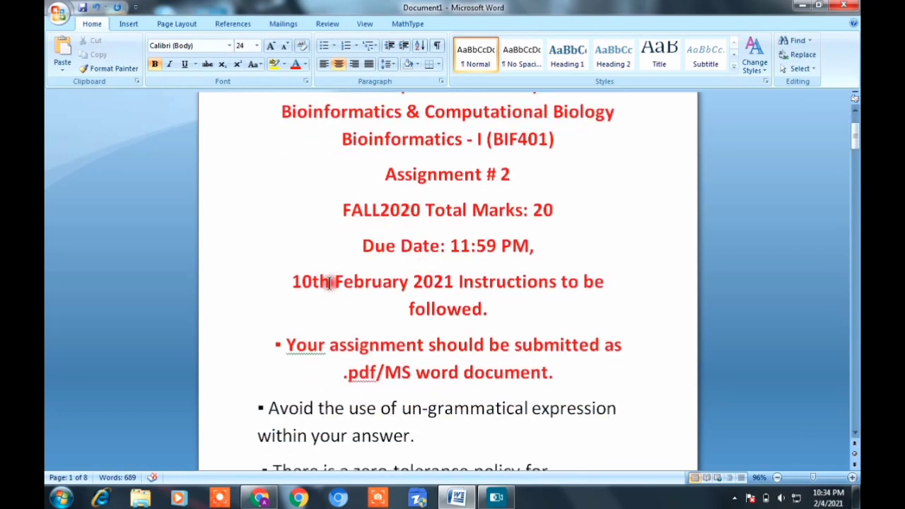
drag(362, 246, 453, 309)
click(454, 309)
drag(341, 378, 564, 380)
click(564, 379)
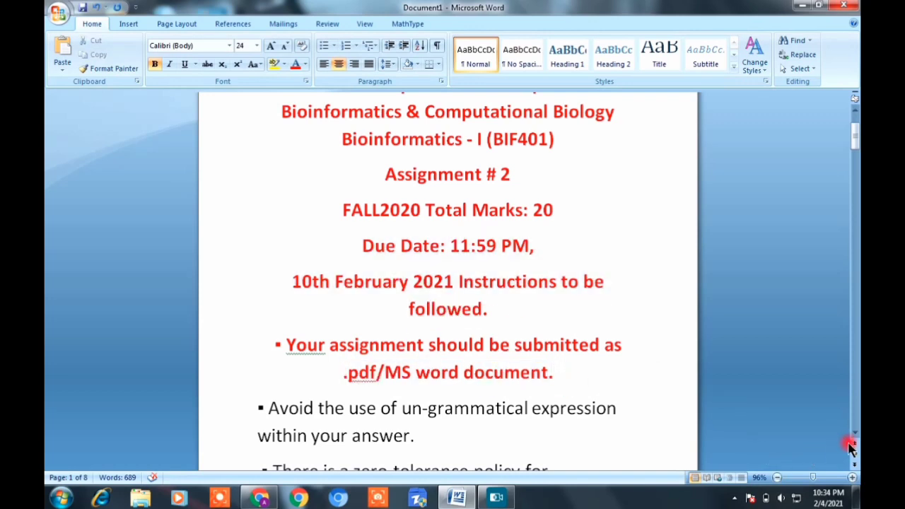
Read the Part 1 heading about the human SLC24A4 protein and its Step 1 instruction in the assignment
scroll(853, 440, down, 2)
scroll(855, 434, down, 5)
scroll(854, 435, down, 9)
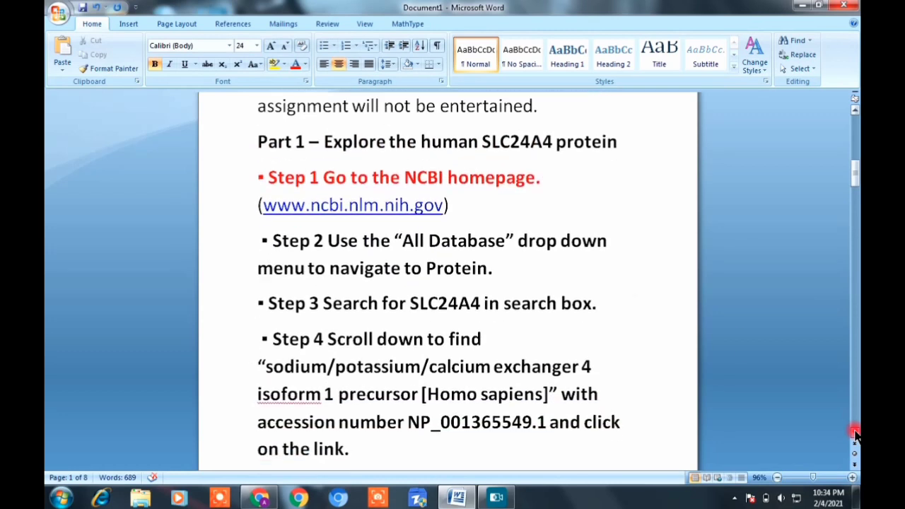
drag(340, 140, 623, 147)
click(623, 147)
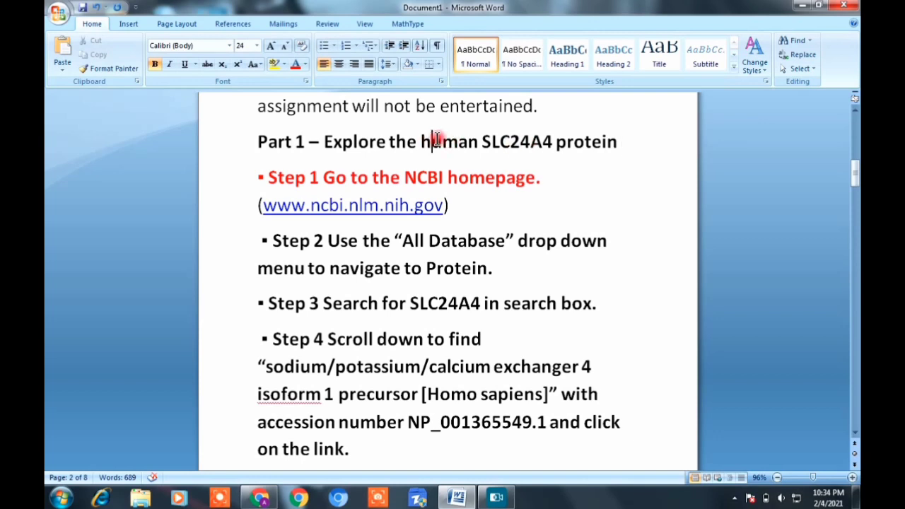
drag(437, 140, 499, 142)
click(558, 144)
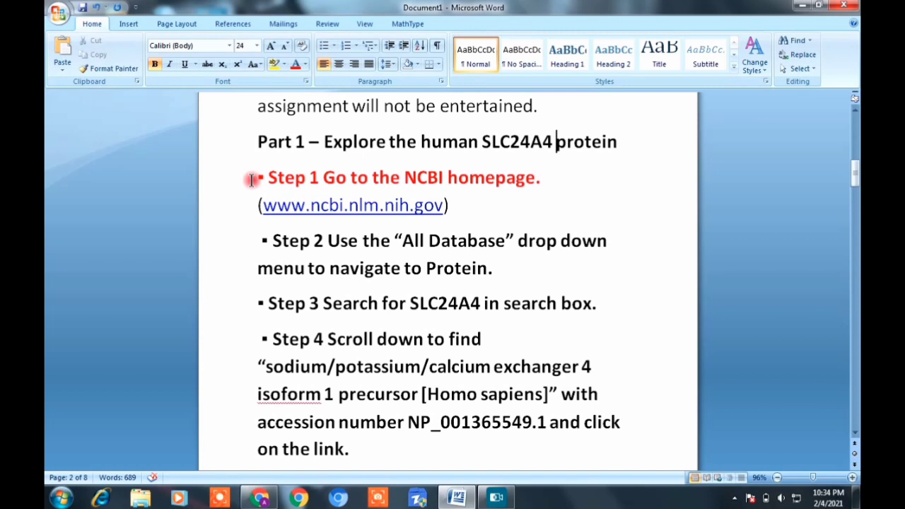
drag(256, 176, 533, 178)
click(534, 181)
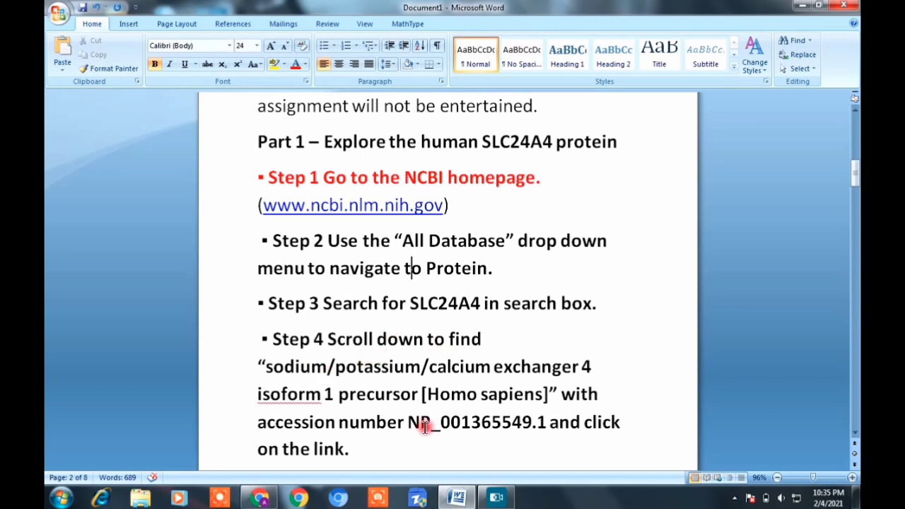
ctrl+click(377, 206)
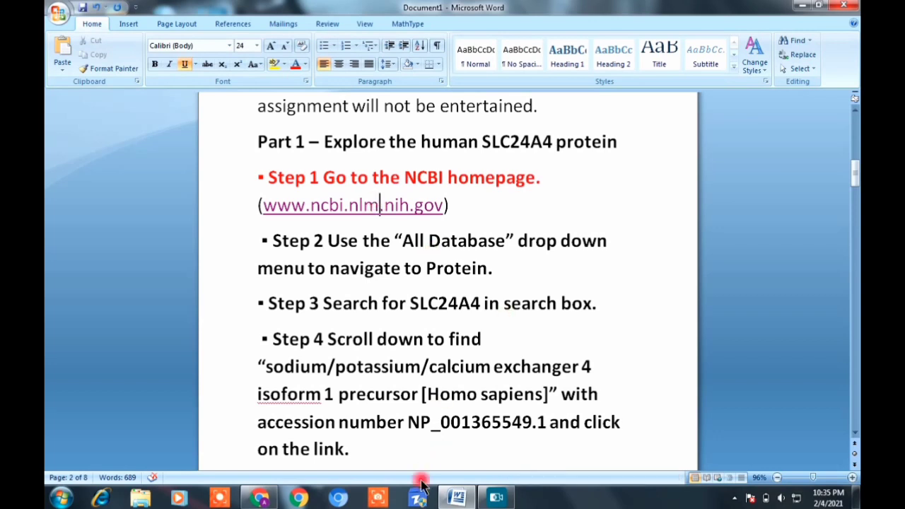
key(Return)
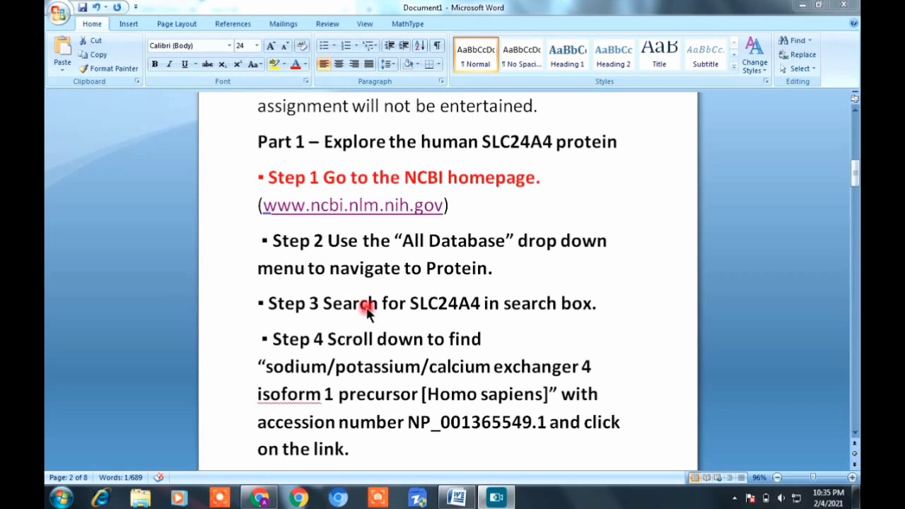
click(258, 498)
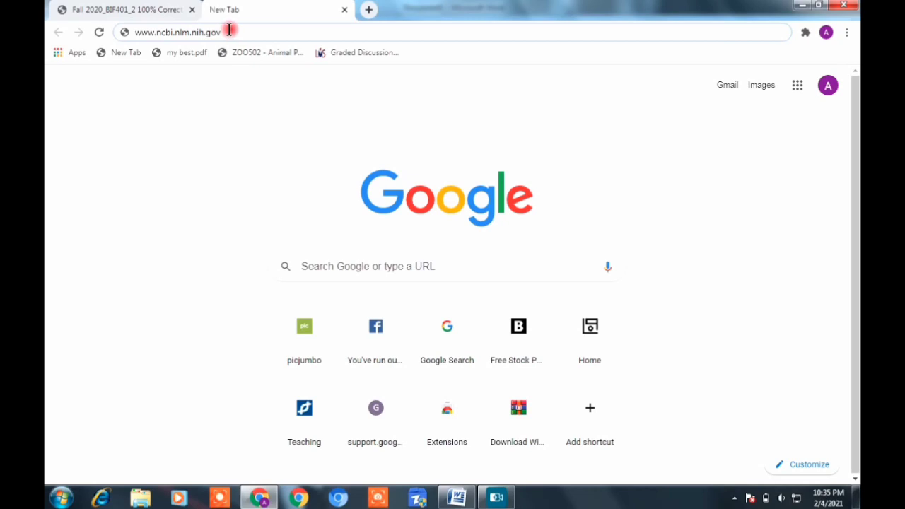
key(Return)
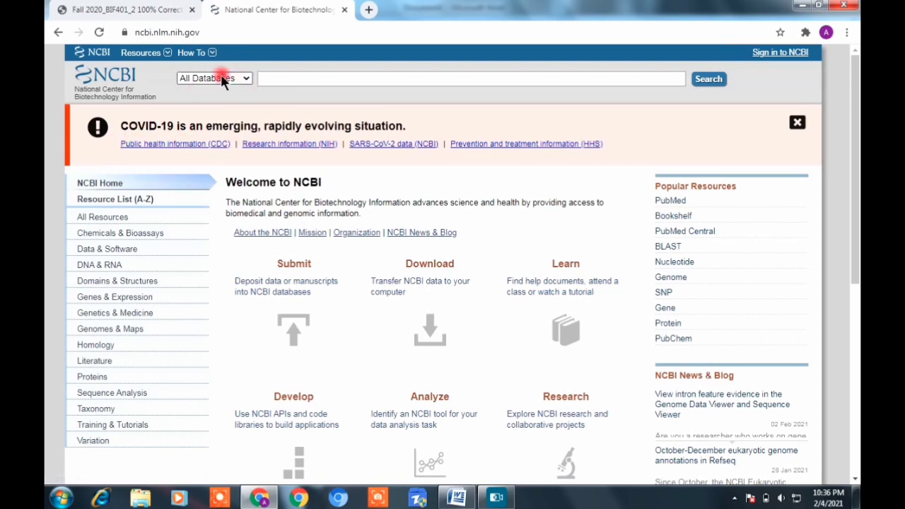
Set the NCBI search database to Protein
click(239, 80)
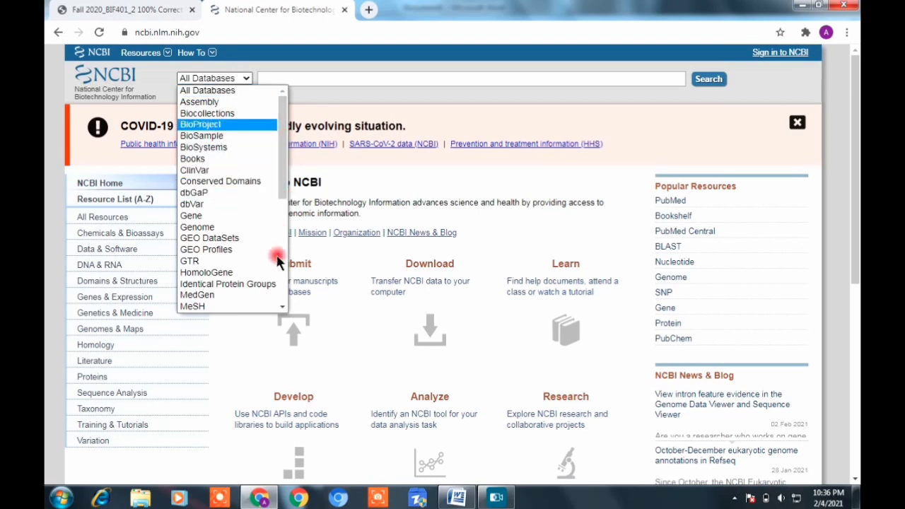
scroll(281, 311, down, 7)
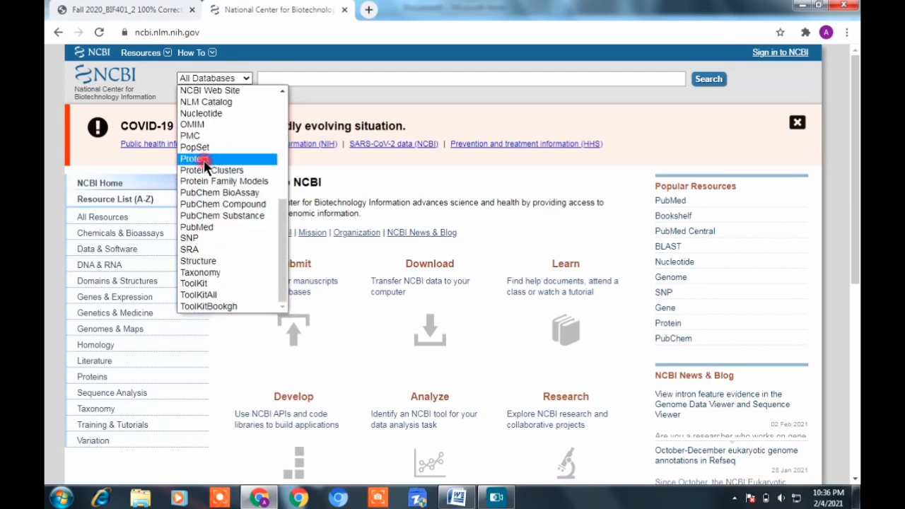
click(204, 161)
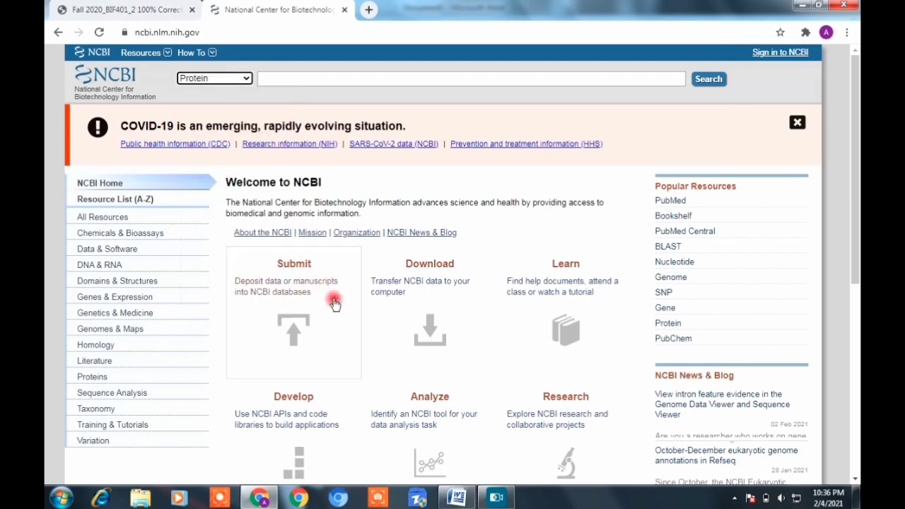
Switch to the Word assignment and copy the search term SLC24A4 from Step 3
click(457, 498)
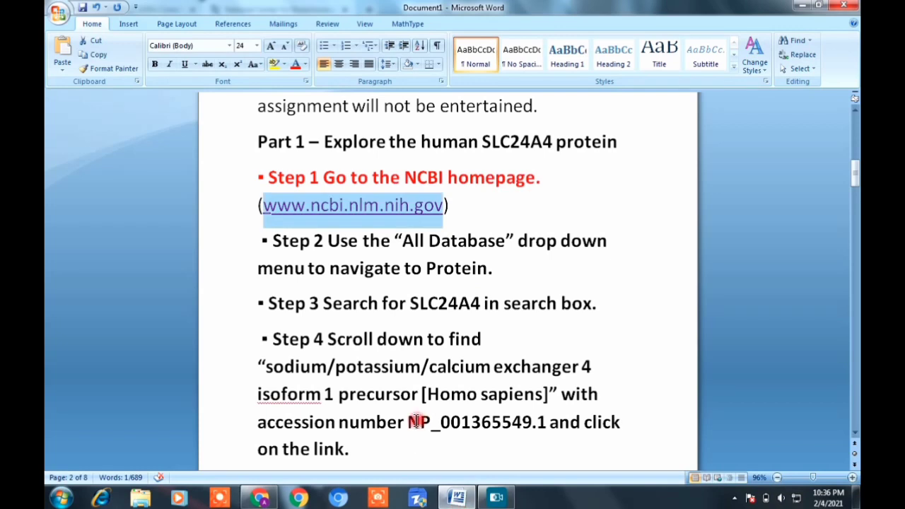
click(395, 259)
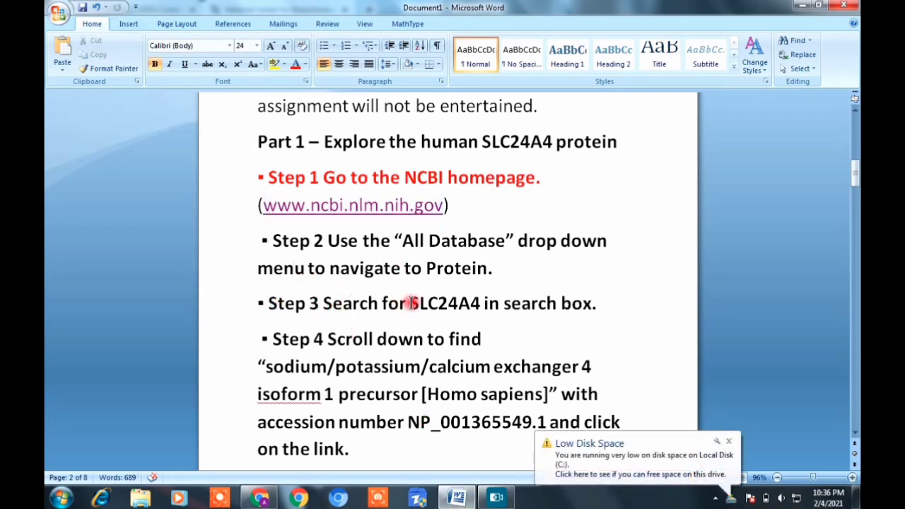
drag(411, 303, 479, 304)
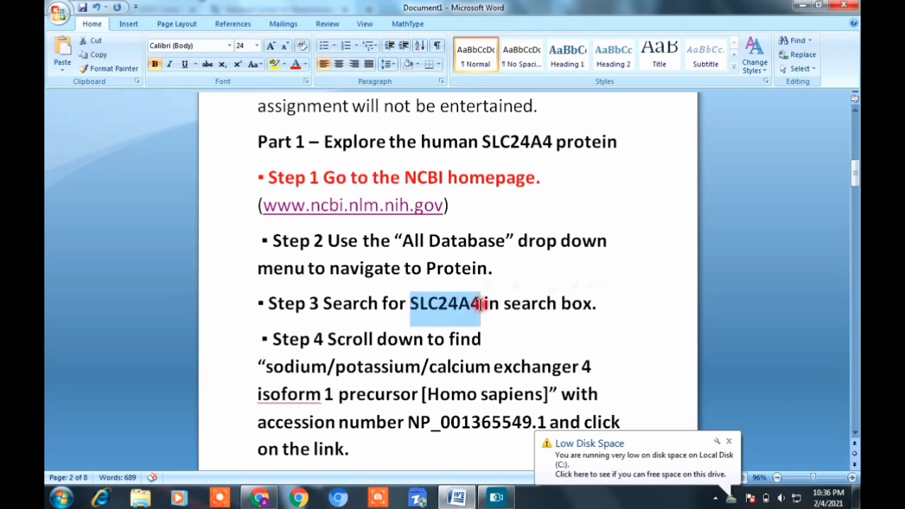
right_click(479, 305)
key(Escape)
drag(481, 304, 415, 308)
key(ctrl+c)
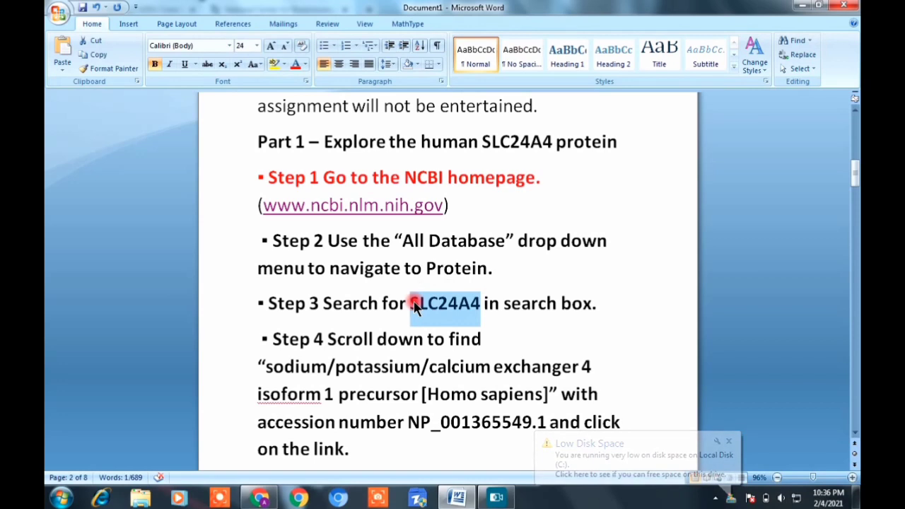
Return to the NCBI page in Chrome and search the Protein database for SLC24A4
click(268, 500)
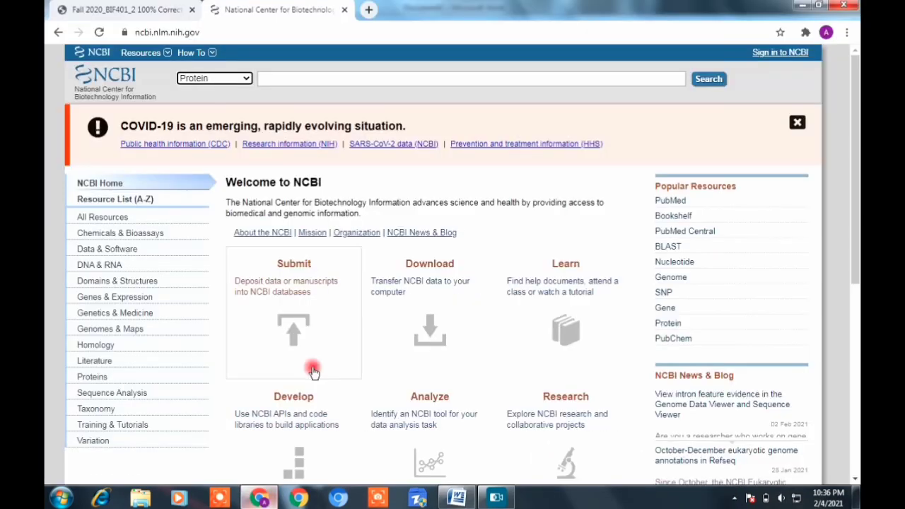
click(269, 78)
key(ctrl+v)
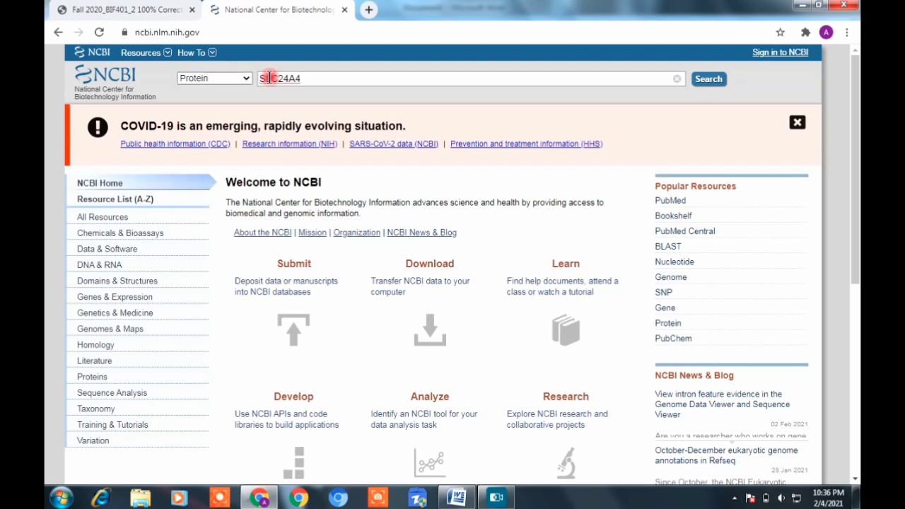
click(695, 80)
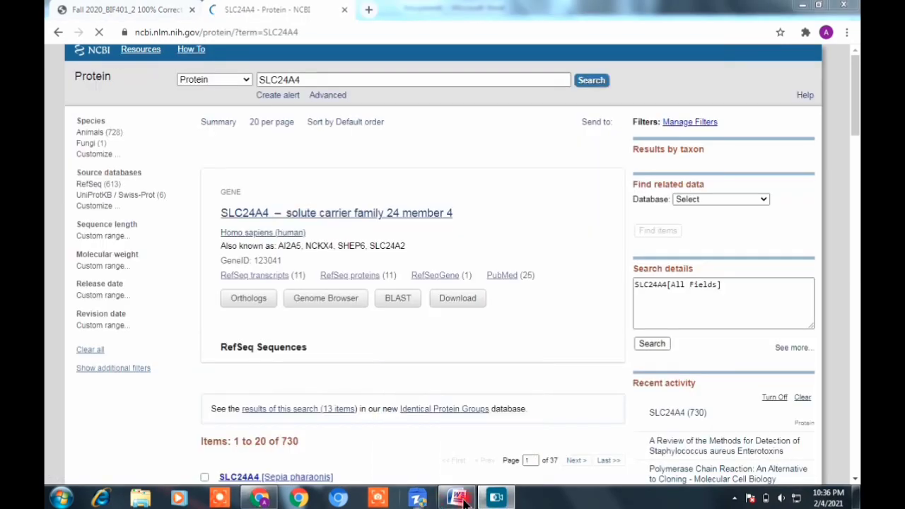
Switch to the Word assignment and read Steps 3 and 4, noting the protein name and accession number to find
mouse_move(470, 500)
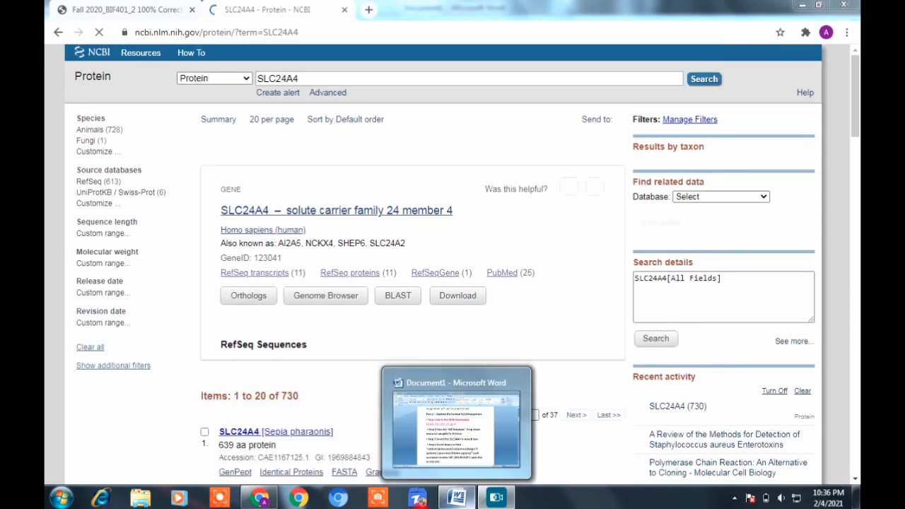
click(460, 499)
click(382, 304)
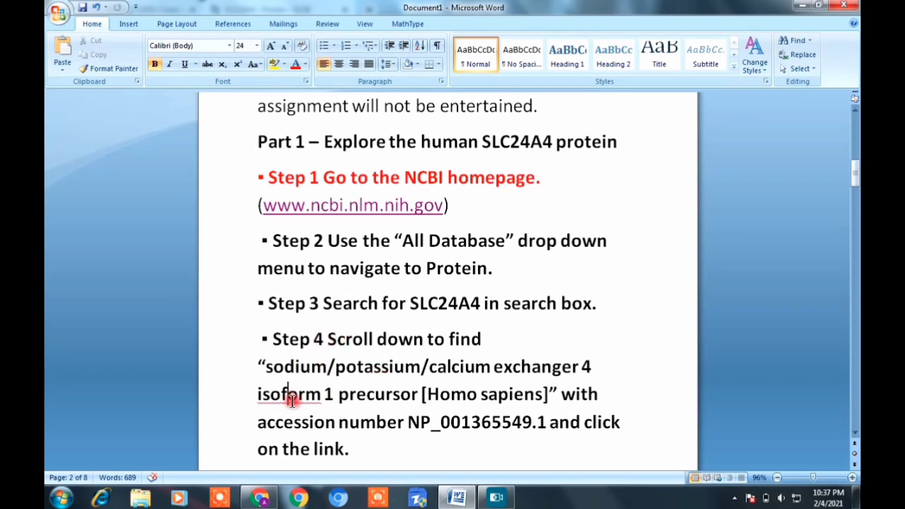
click(417, 413)
click(316, 425)
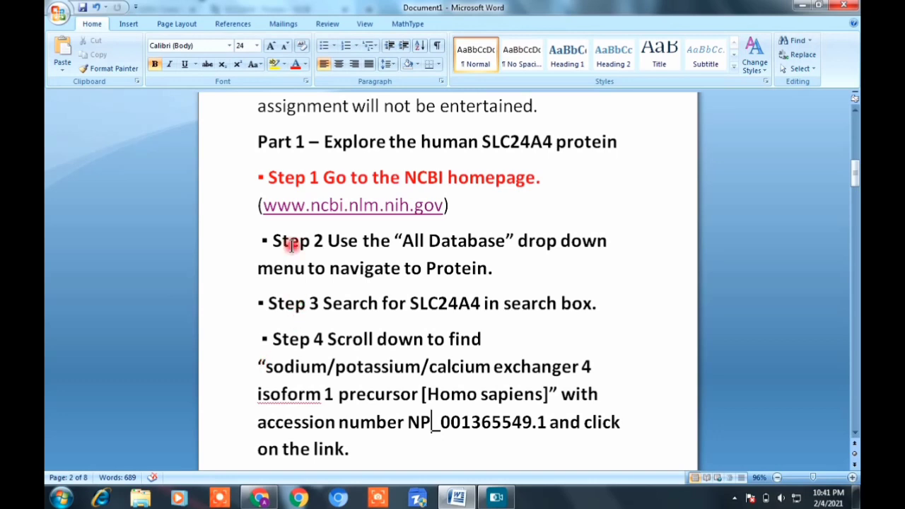
drag(410, 303, 481, 308)
click(484, 314)
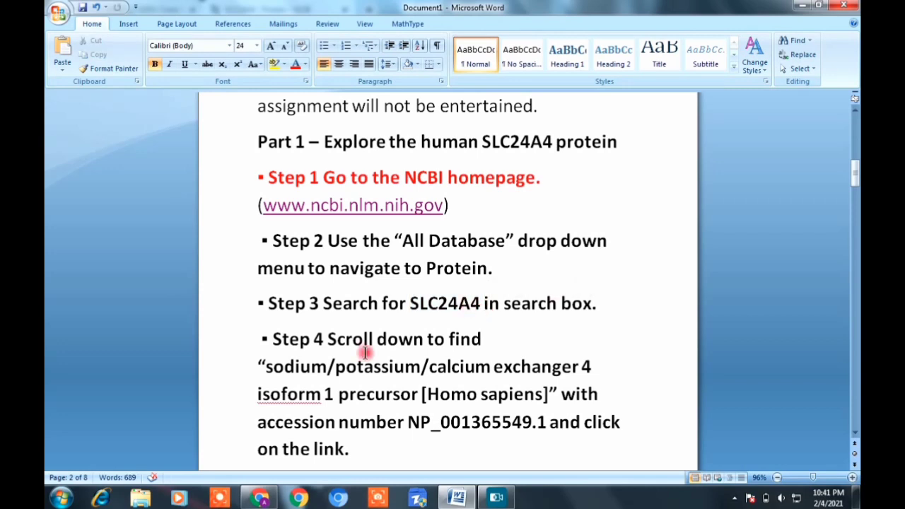
drag(257, 367, 479, 370)
click(457, 375)
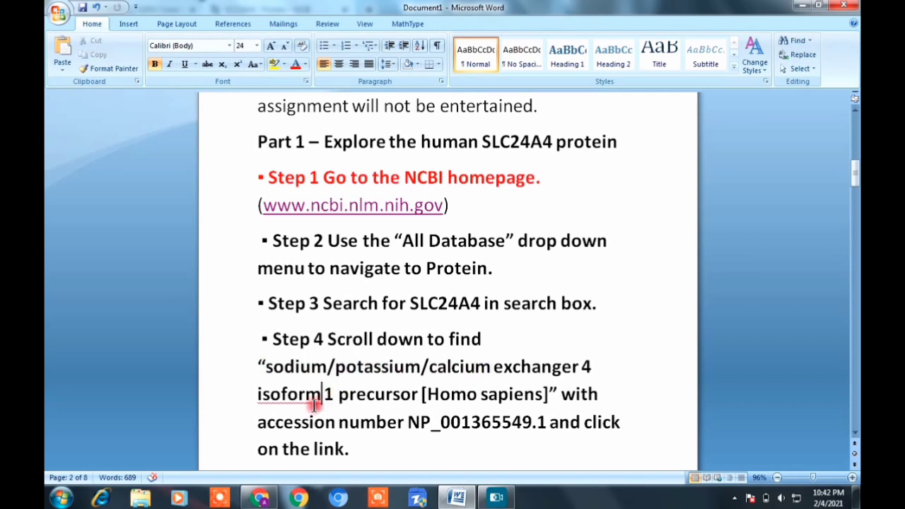
click(439, 396)
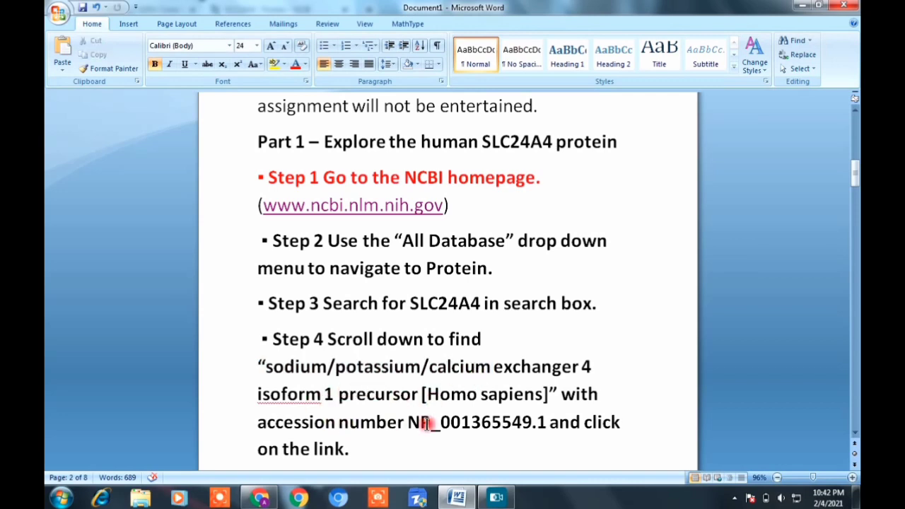
drag(411, 423, 507, 437)
click(510, 439)
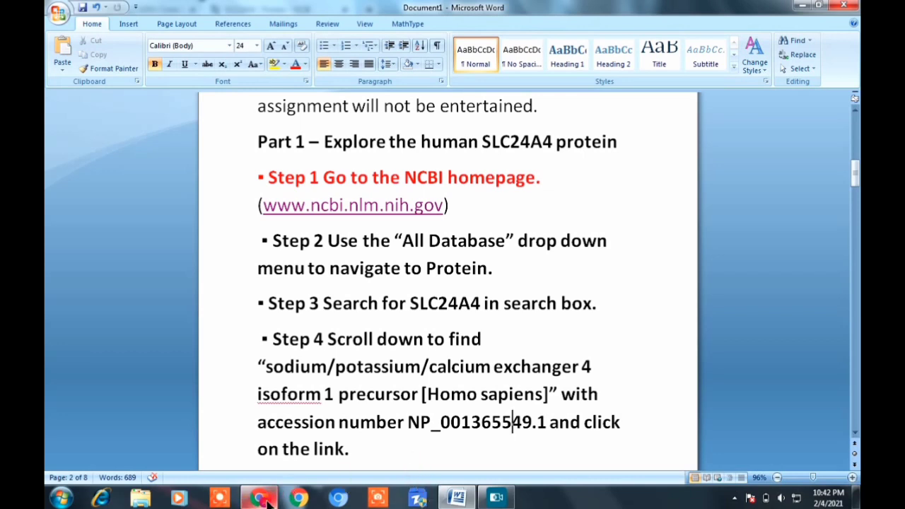
click(361, 446)
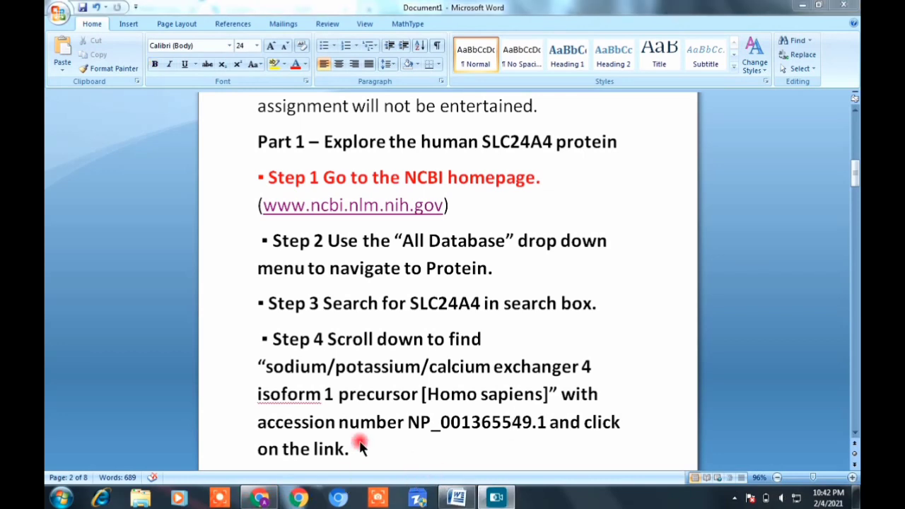
In Chrome's search results, locate "sodium/potassium/calcium exchanger 4 isoform 1 precursor [Homo sapiens]" with accession NP_001365549.1
mouse_move(269, 500)
click(305, 380)
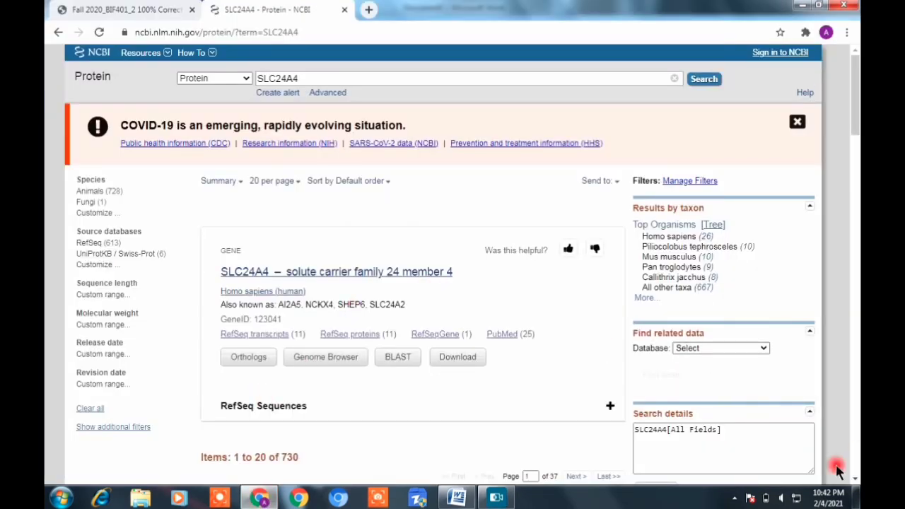
scroll(856, 472, down, 5)
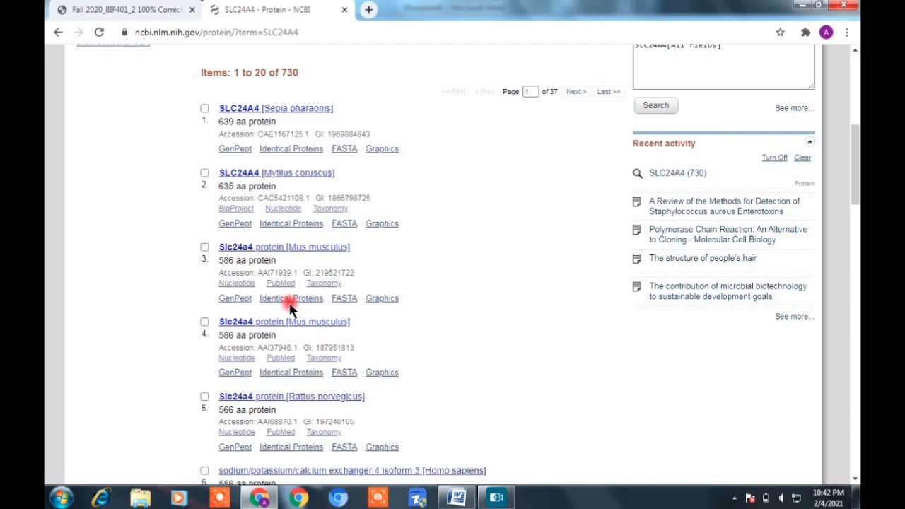
click(857, 469)
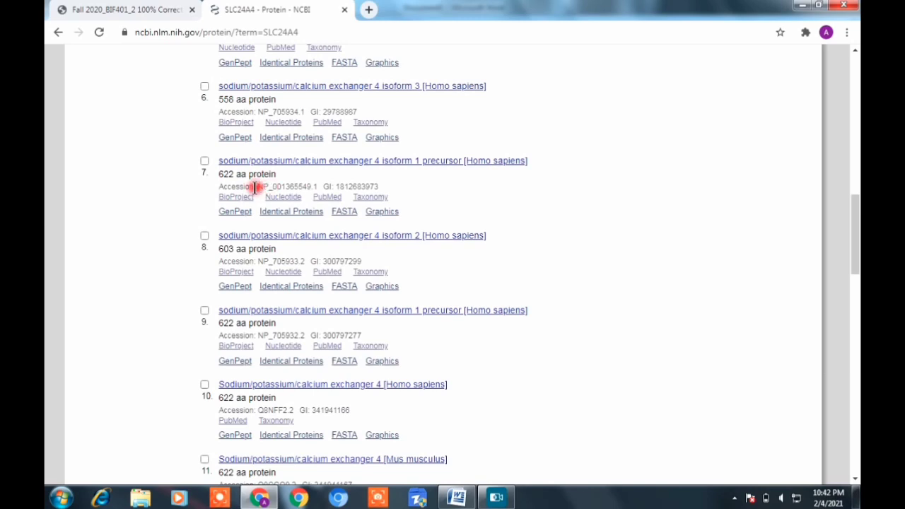
Open the "sodium/potassium/calcium exchanger 4 isoform 1 precursor [Homo sapiens]" record with accession NP_001365549.1 from the search results
drag(256, 187, 309, 190)
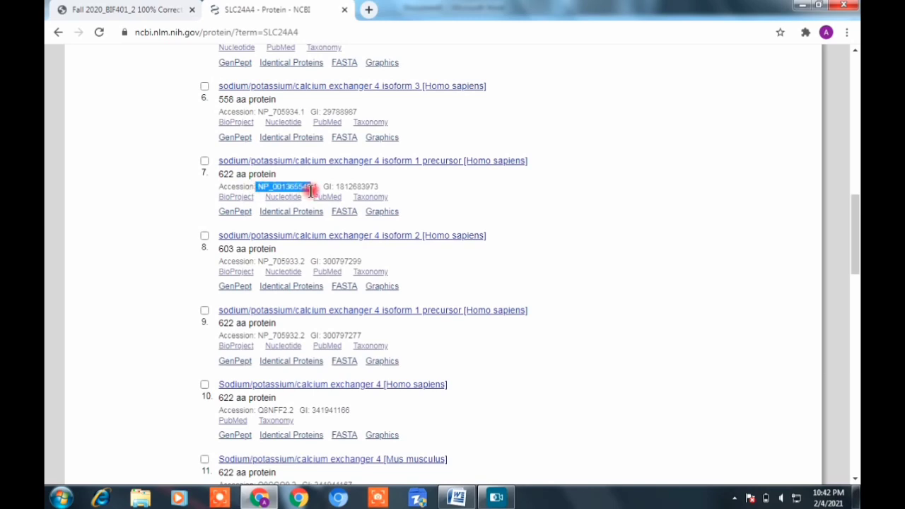
click(311, 189)
click(456, 498)
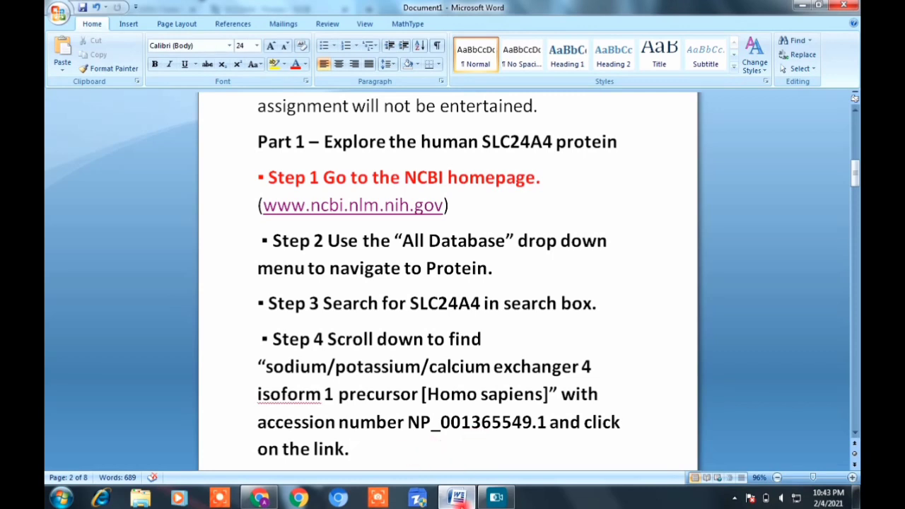
click(456, 498)
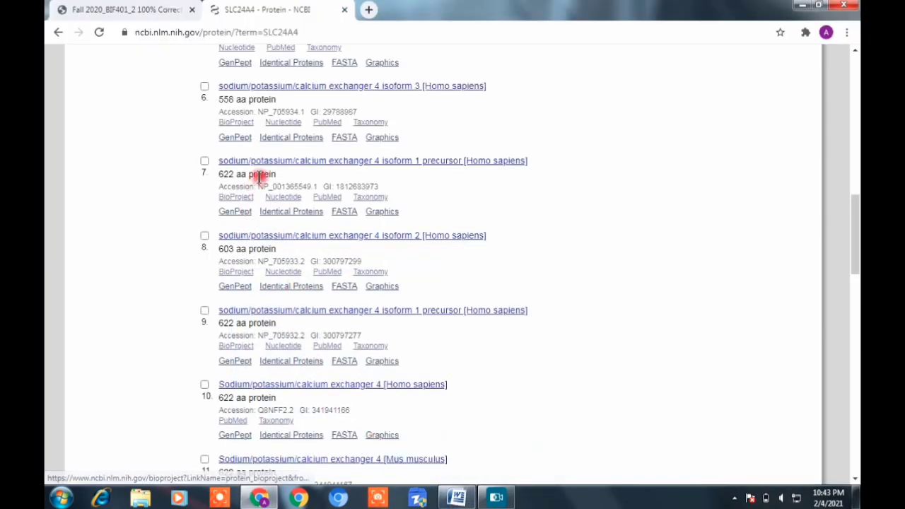
click(278, 162)
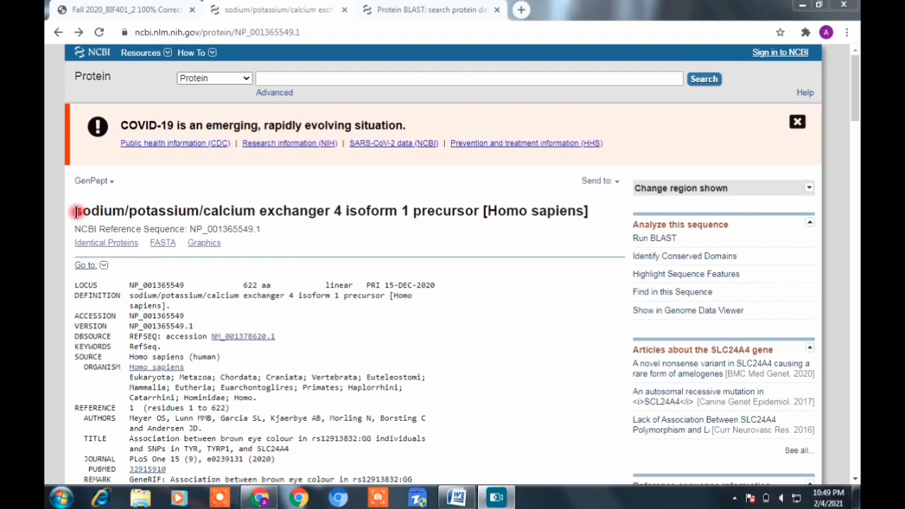
drag(76, 212, 301, 222)
click(306, 209)
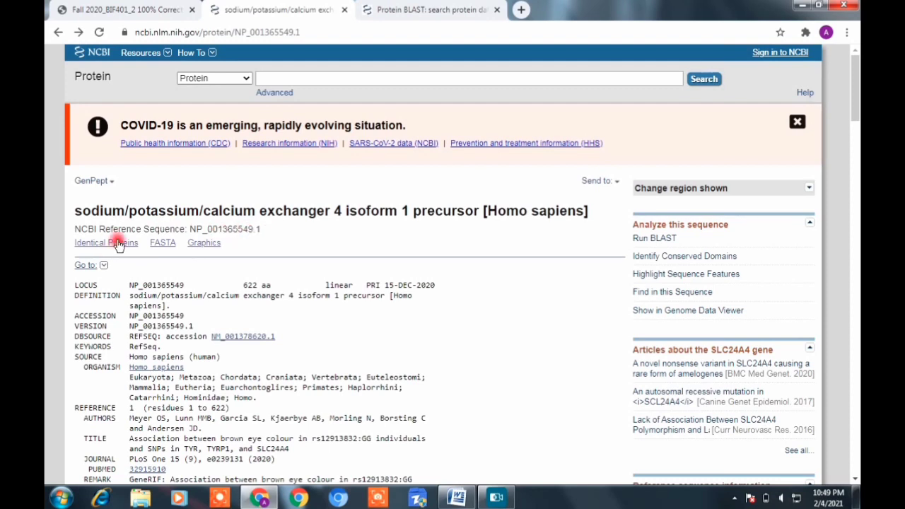
Switch to the Word assignment and go back to Step 5 to read its instruction about the FASTA link
click(457, 498)
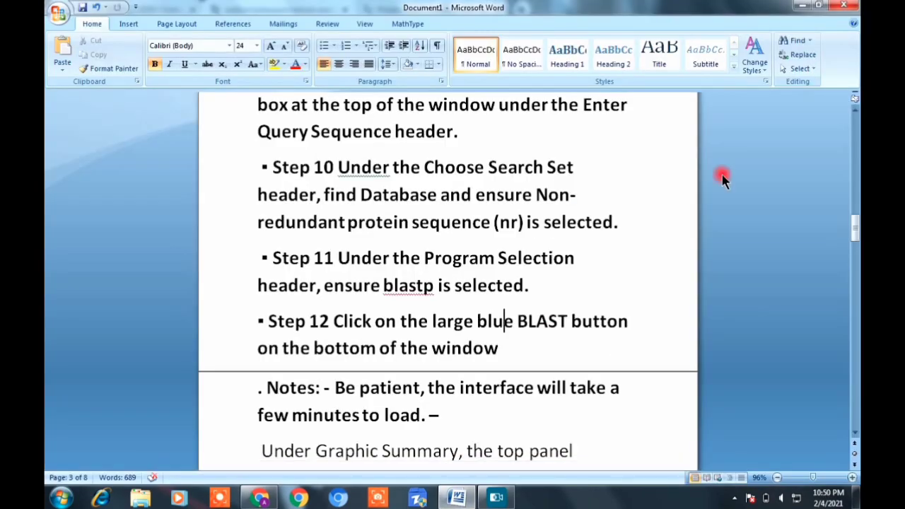
key(Up)
key(Up)
key(Up)
key(Up)
key(Up)
key(Up)
key(Up)
key(Up)
key(Up)
key(Up)
key(Up)
key(Up)
key(Up)
key(Up)
key(Up)
key(Up)
key(Up)
key(Up)
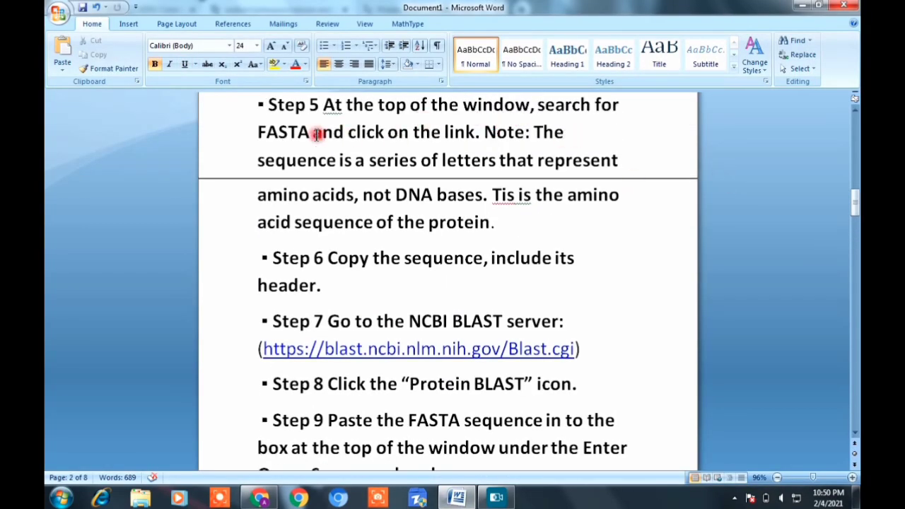
drag(316, 133, 435, 131)
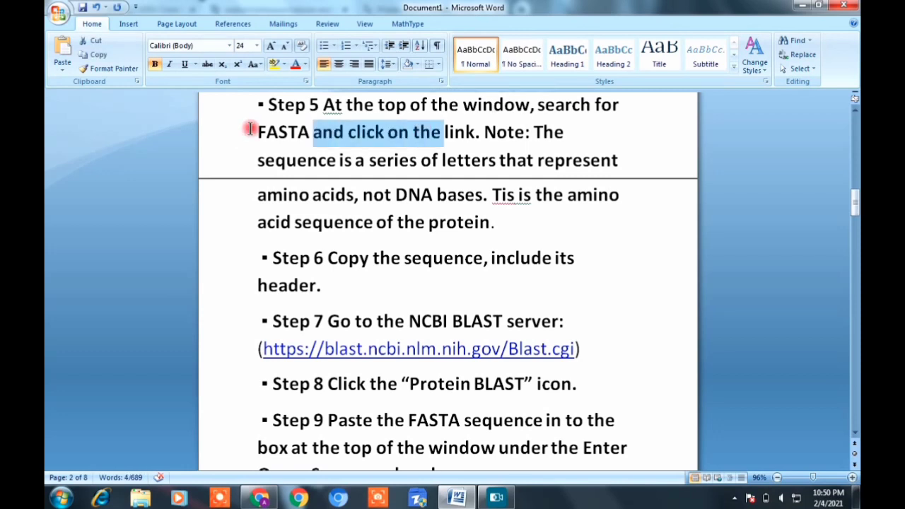
click(257, 131)
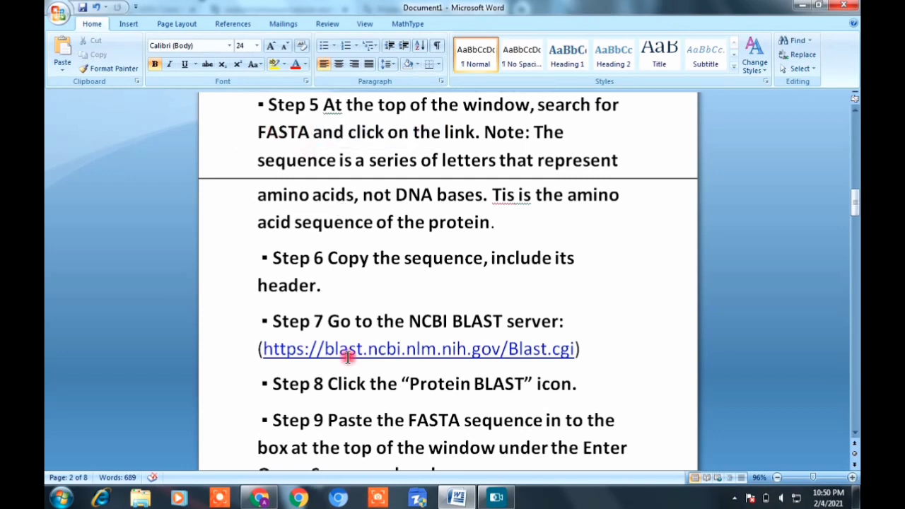
Return to the protein record in Chrome and display its amino acid sequence in FASTA format
click(260, 498)
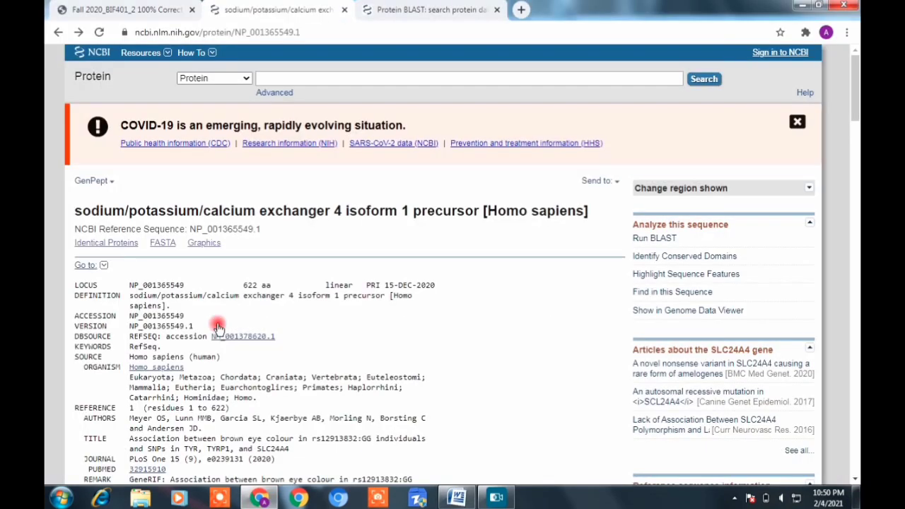
click(163, 244)
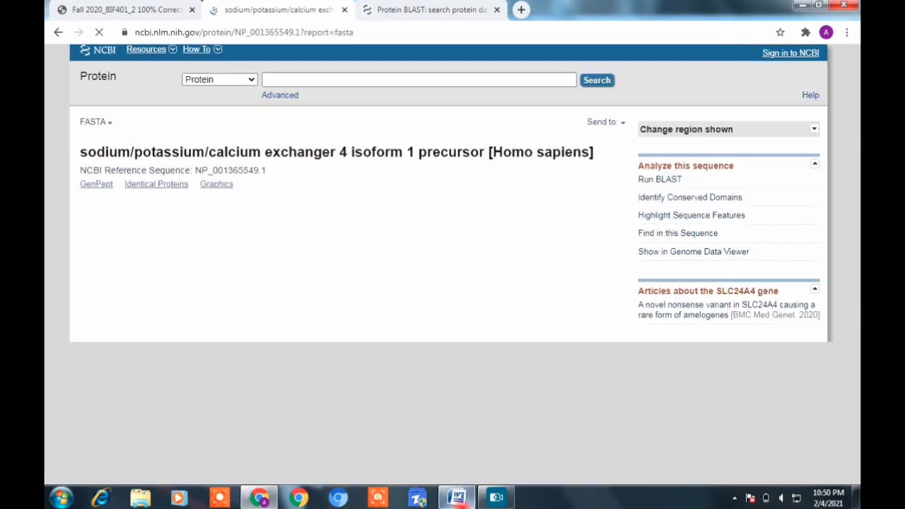
mouse_move(458, 500)
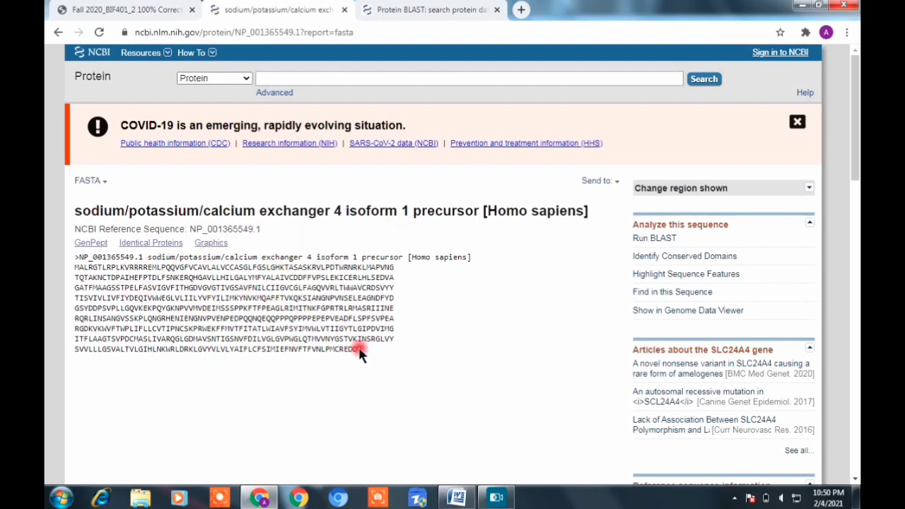
drag(359, 352, 246, 293)
click(410, 422)
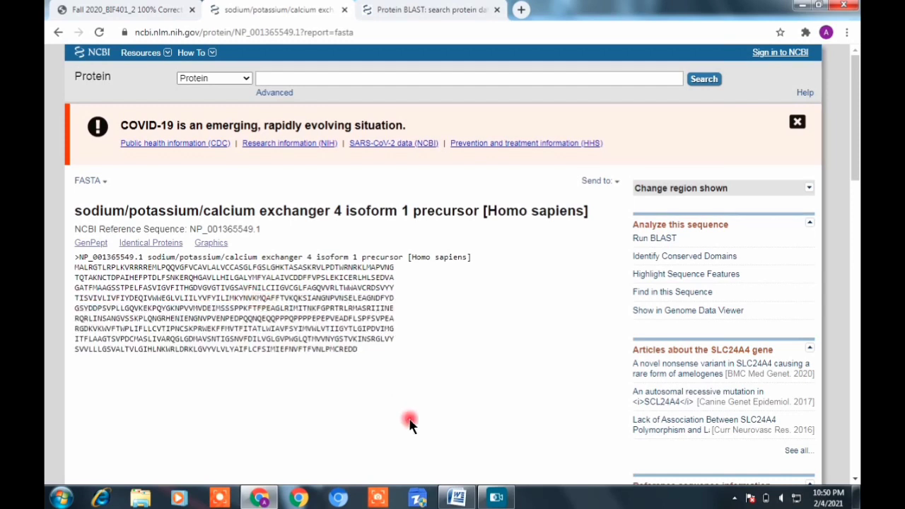
click(458, 497)
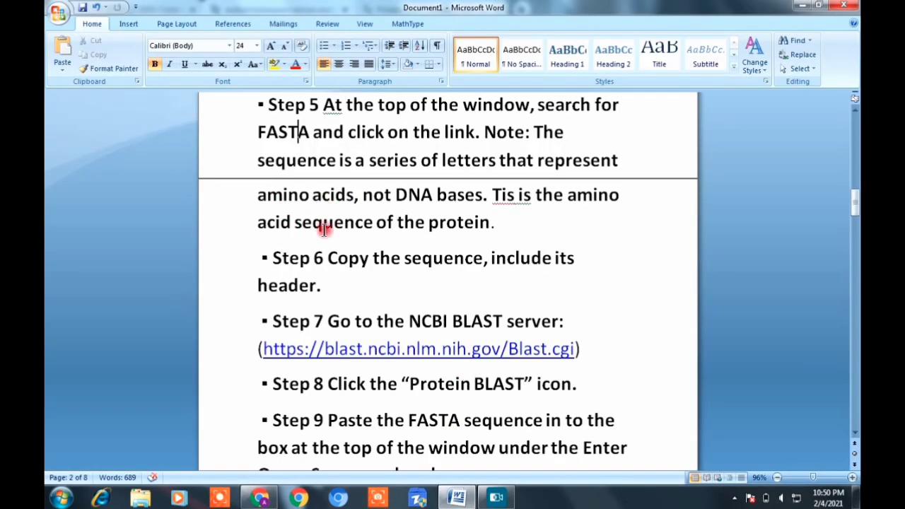
drag(272, 257, 446, 259)
click(444, 259)
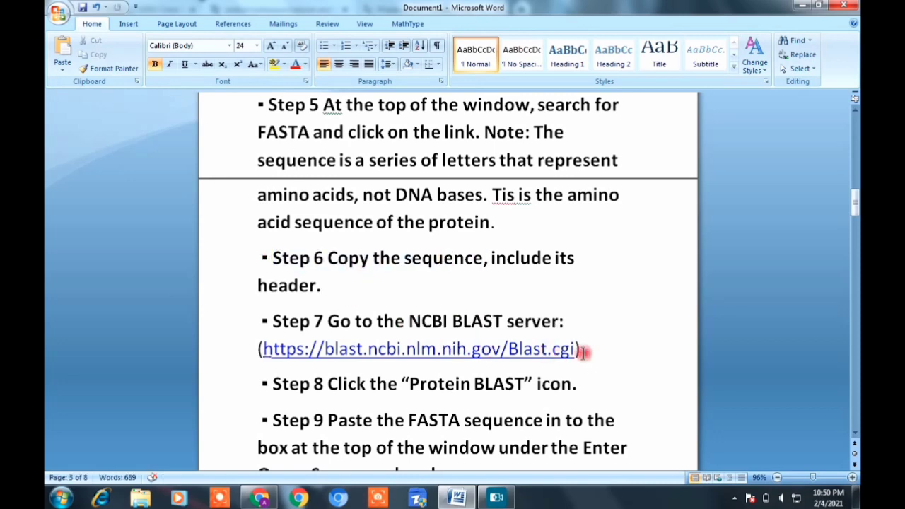
drag(577, 349, 253, 346)
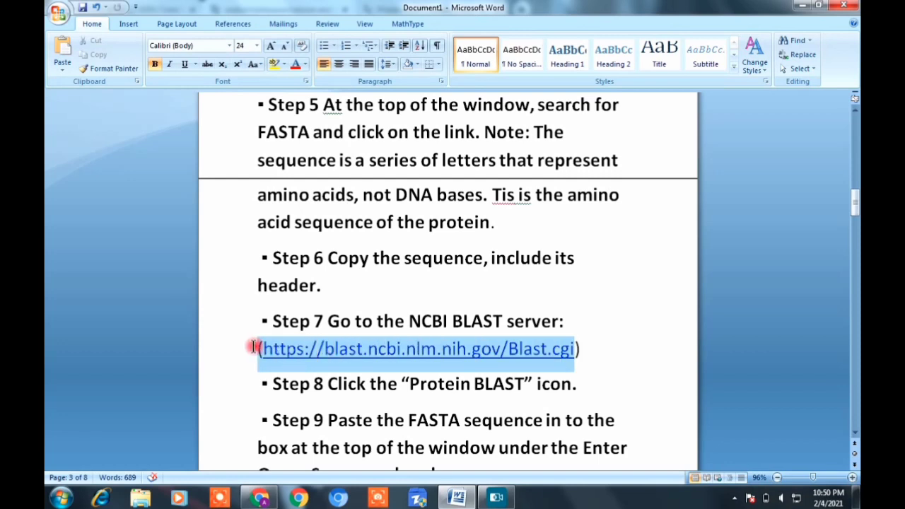
click(467, 347)
drag(575, 347, 267, 359)
key(ctrl+c)
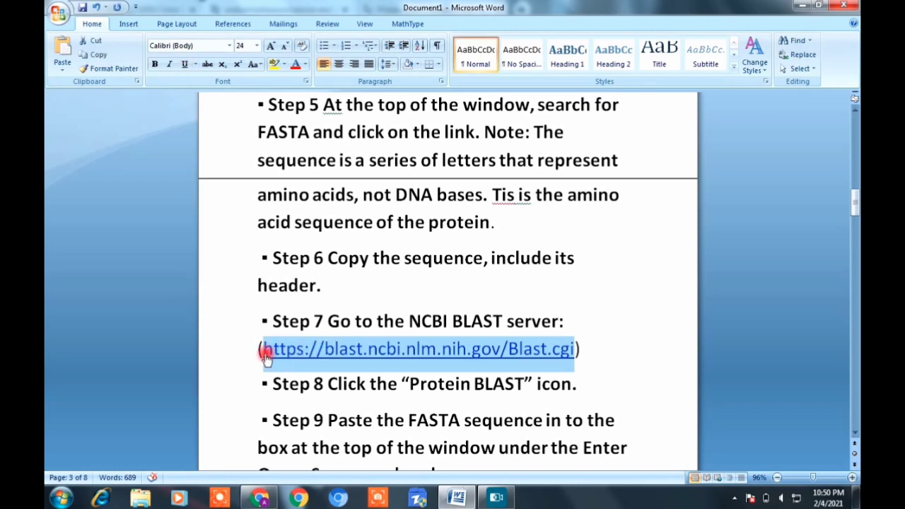
Load the copied BLAST server address in a new Chrome tab and open Protein BLAST
click(260, 499)
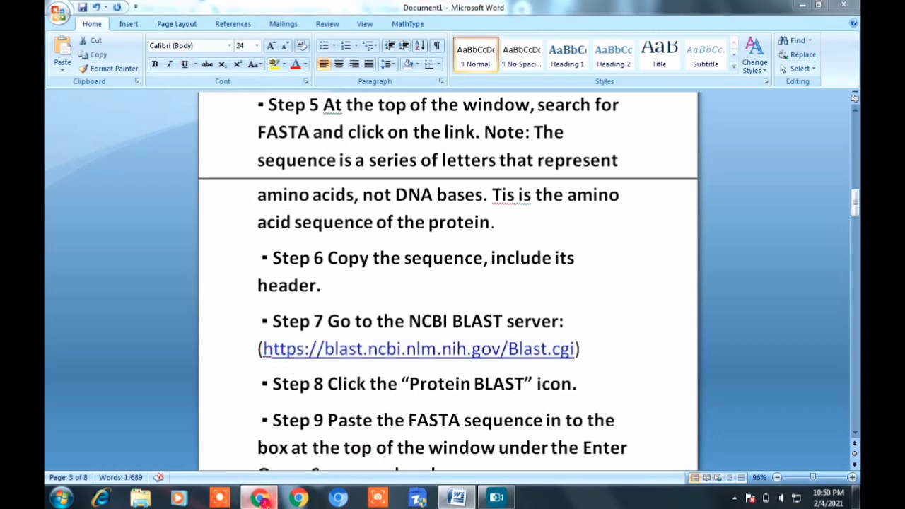
click(523, 9)
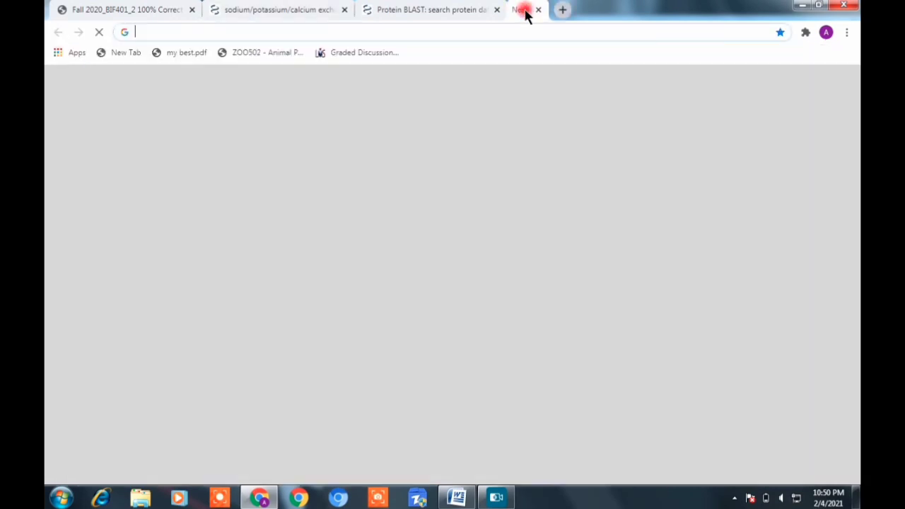
key(ctrl+v)
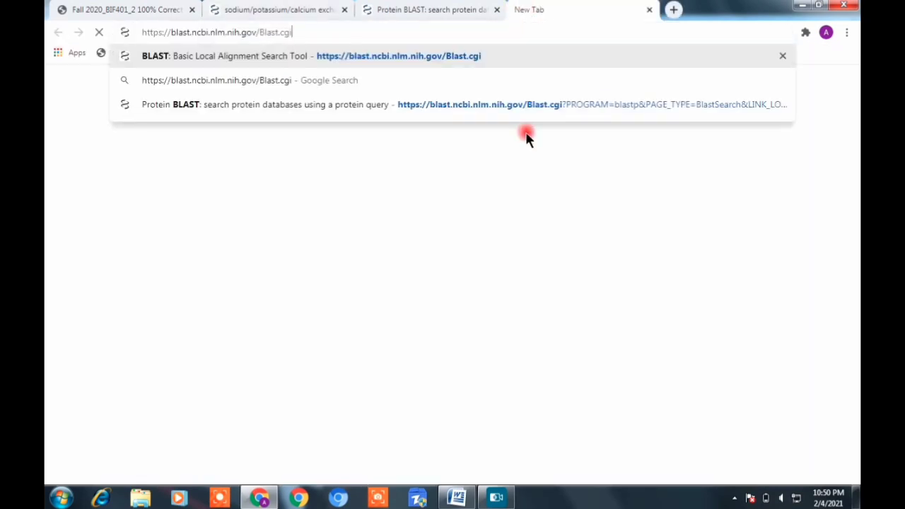
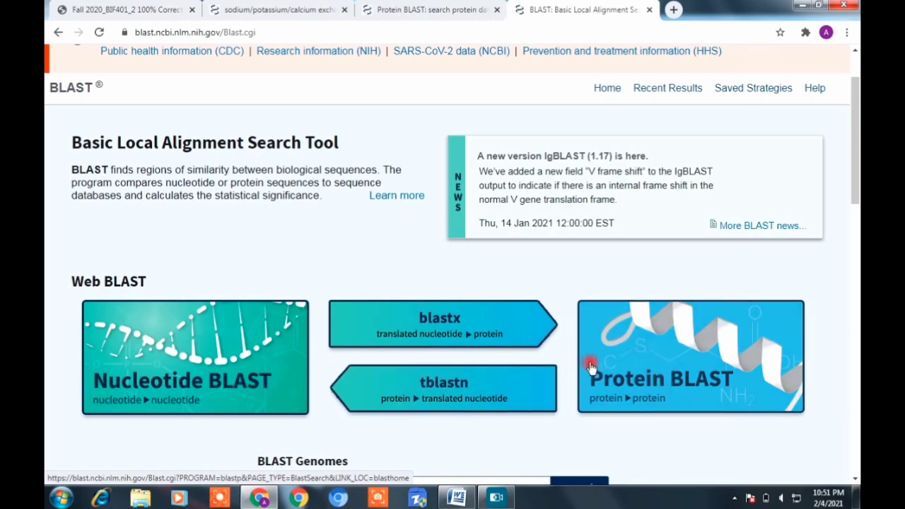
click(639, 368)
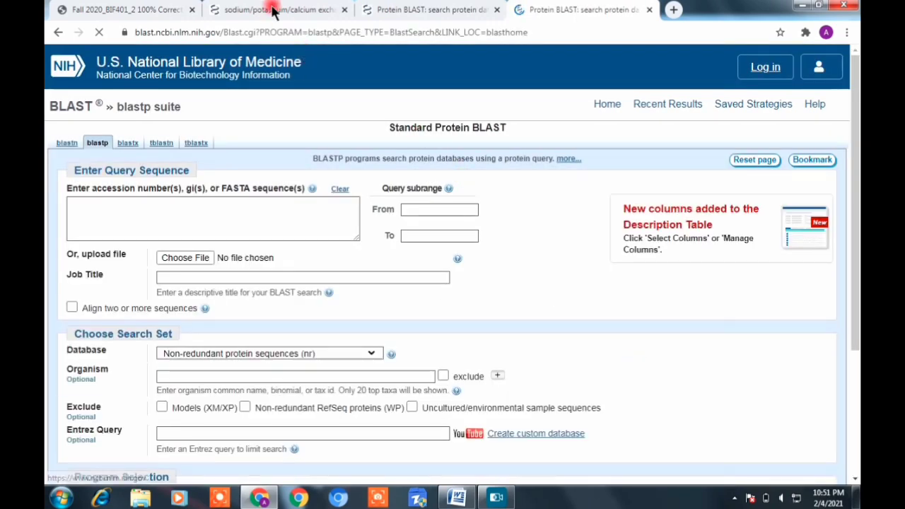
Return to the FASTA record of NP_001365549.1, dismiss the survey pop-up, and copy the whole sequence including its header
click(283, 8)
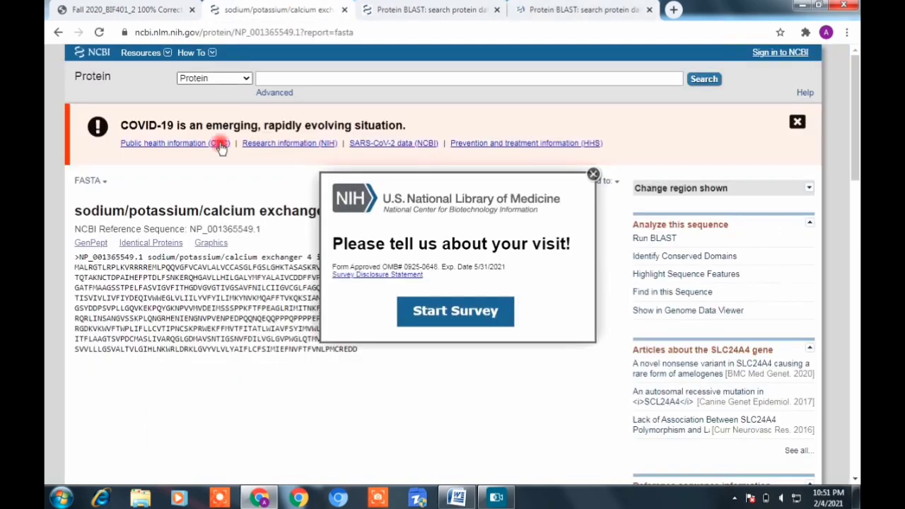
click(594, 175)
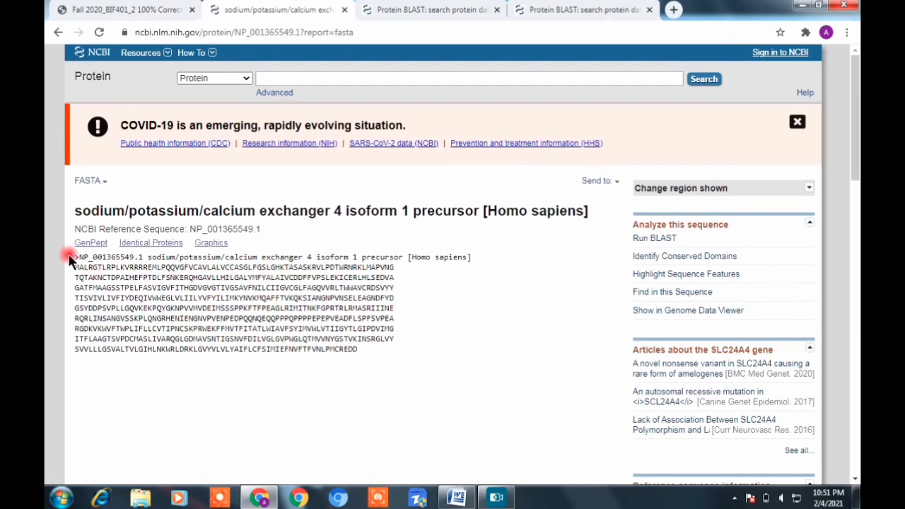
drag(75, 257, 370, 363)
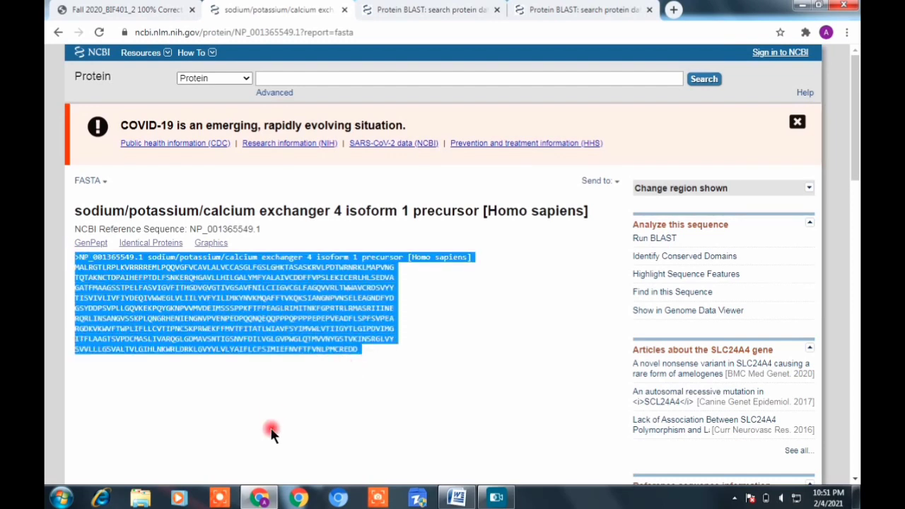
Paste the copied FASTA sequence as the query sequence in the open Protein BLAST form
click(565, 9)
click(228, 282)
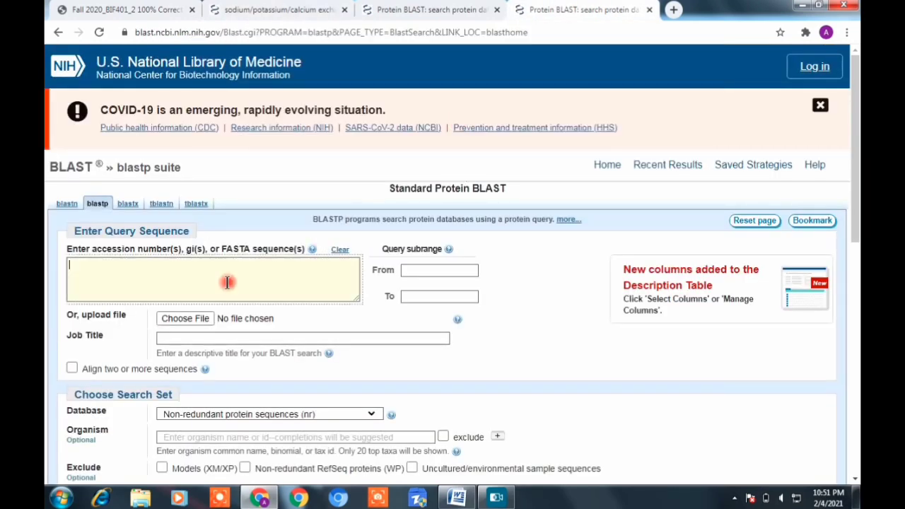
key(ctrl+v)
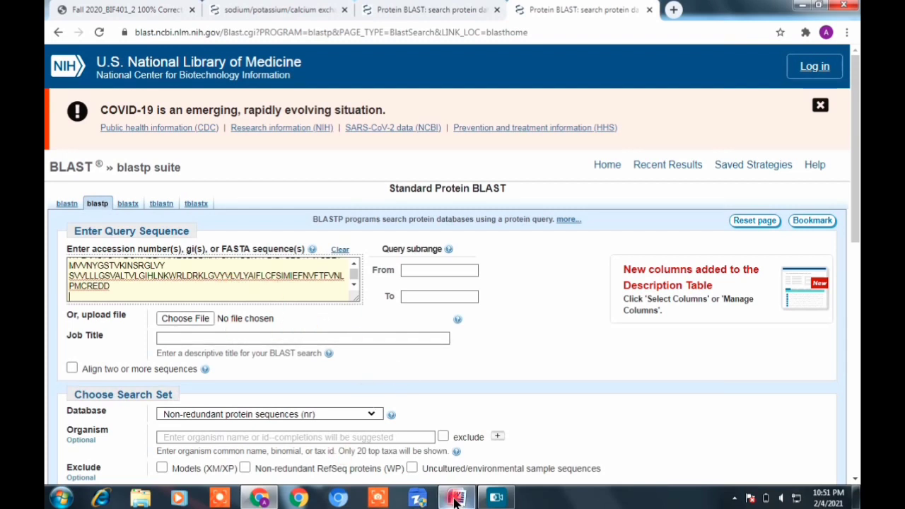
mouse_move(457, 501)
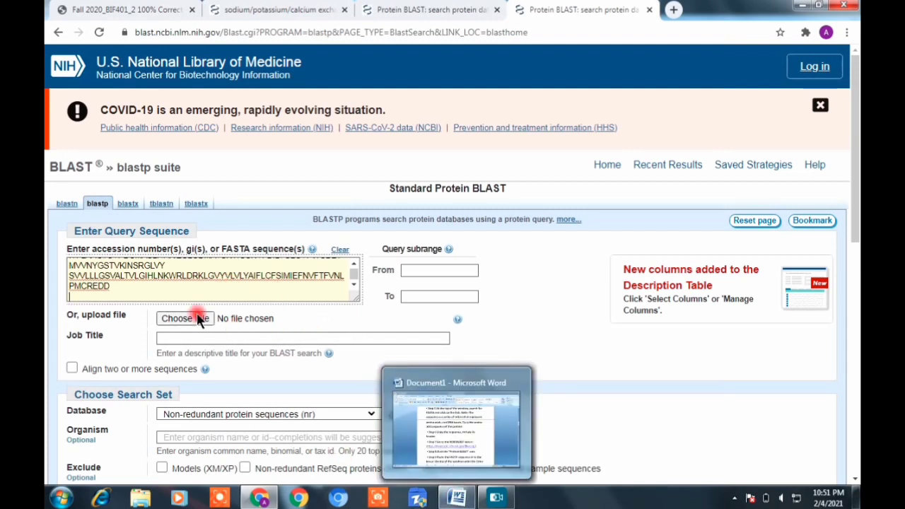
drag(76, 230, 196, 242)
click(195, 242)
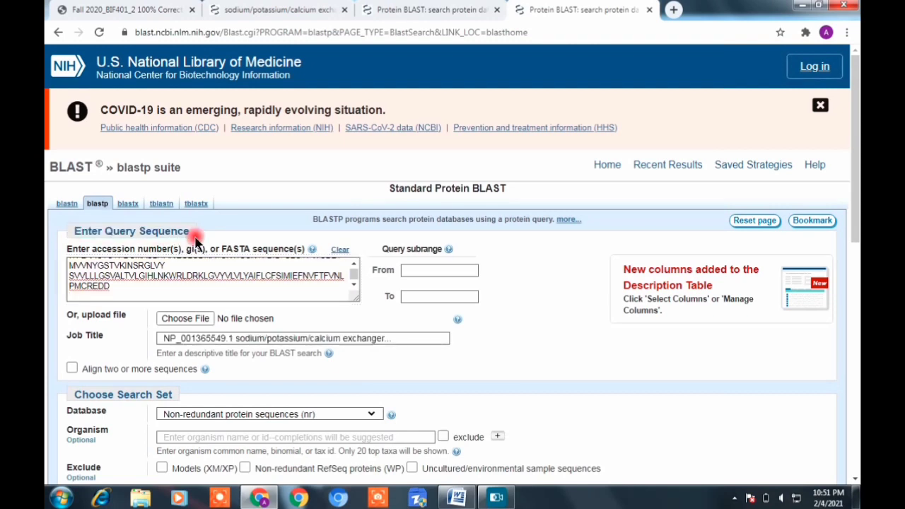
click(147, 265)
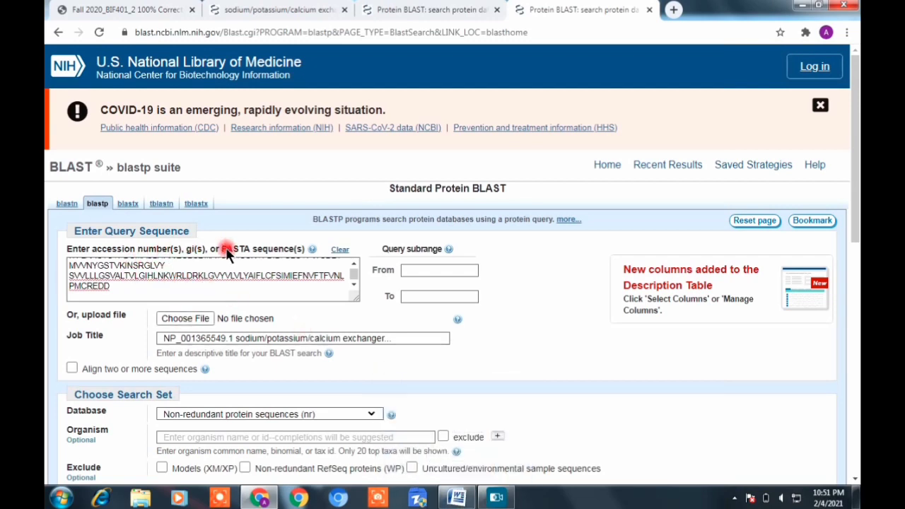
Switch to the Word assignment, dismiss the low disk space notice, and review Steps 6 to 9 on copying and pasting the FASTA sequence
click(457, 499)
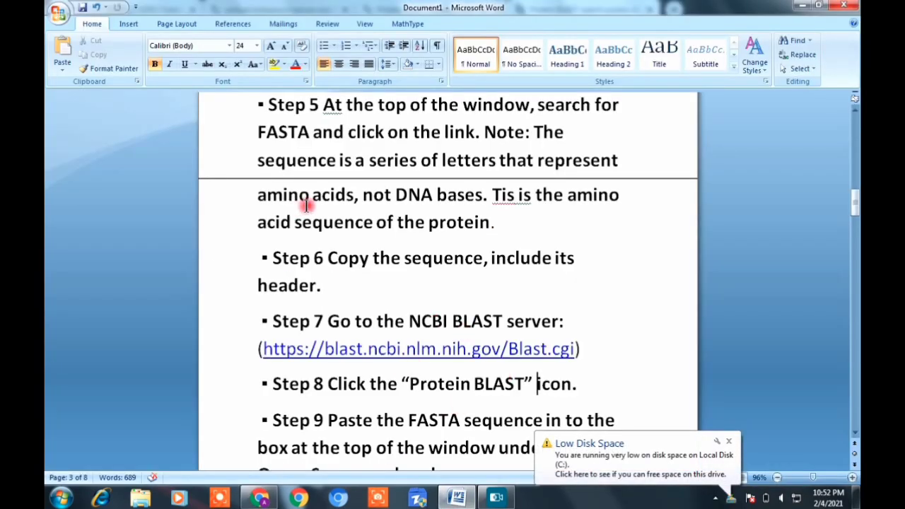
drag(267, 252, 533, 291)
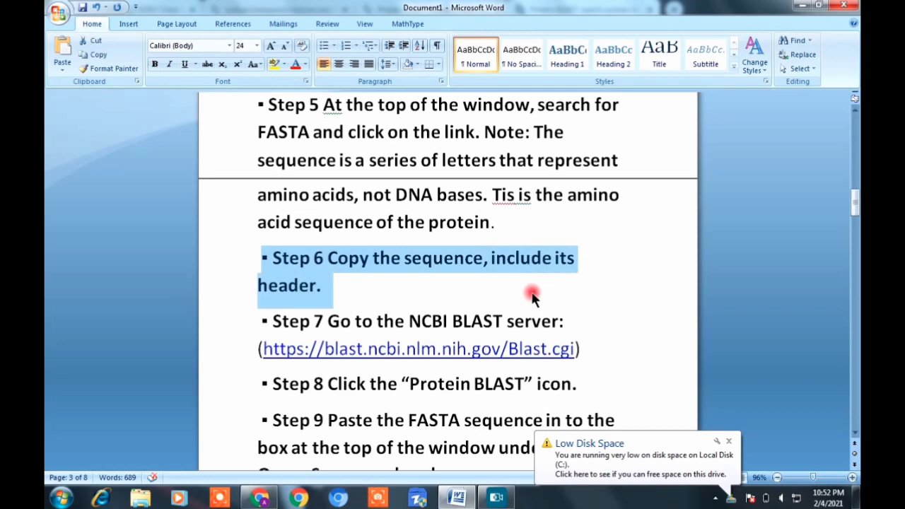
click(534, 289)
click(732, 444)
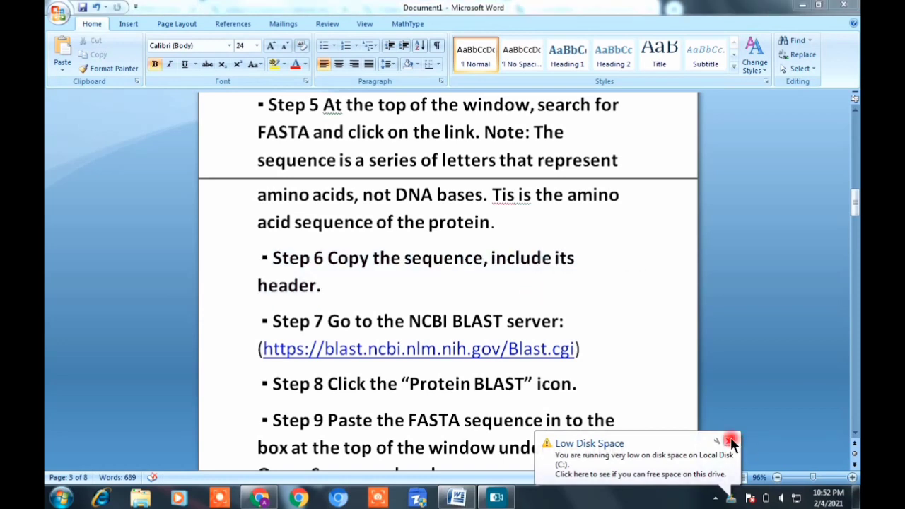
click(420, 347)
drag(401, 384, 523, 383)
click(505, 383)
drag(364, 420, 463, 440)
click(460, 448)
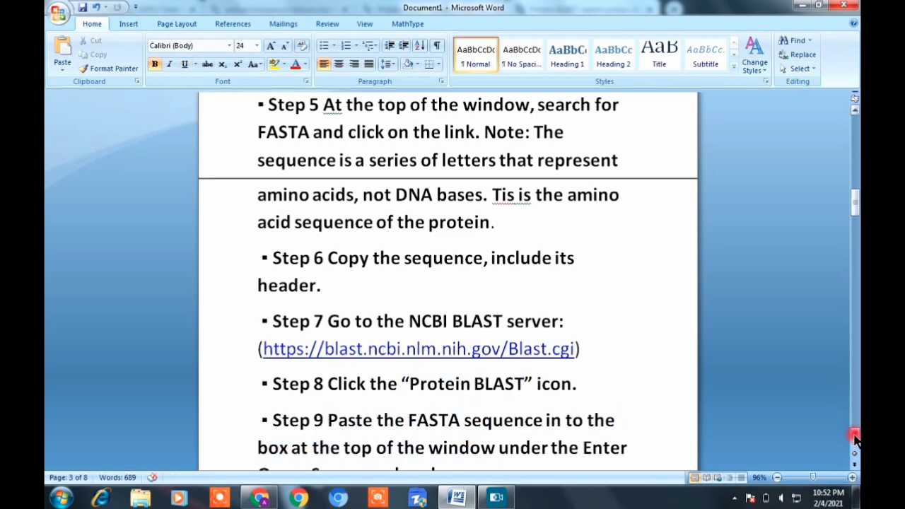
Read Step 10 of the assignment on which database to use under Choose Search Set
scroll(854, 438, down, 4)
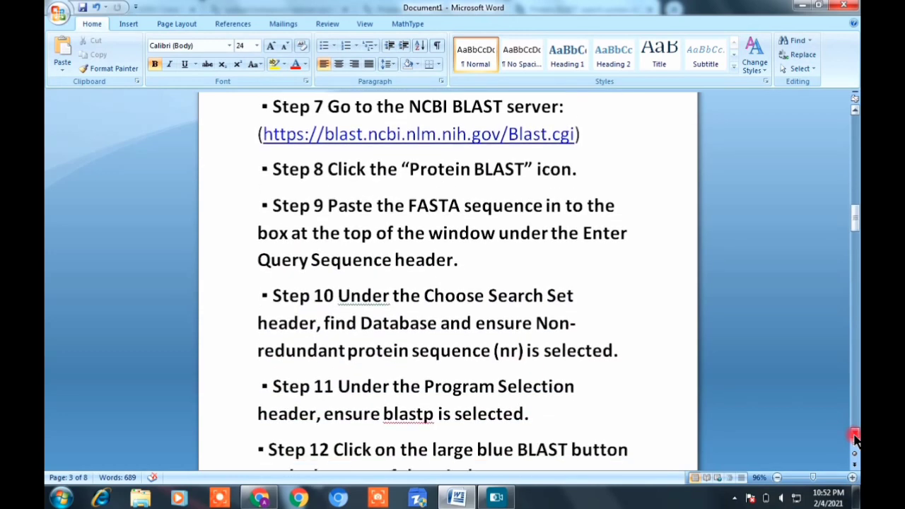
scroll(854, 439, down, 1)
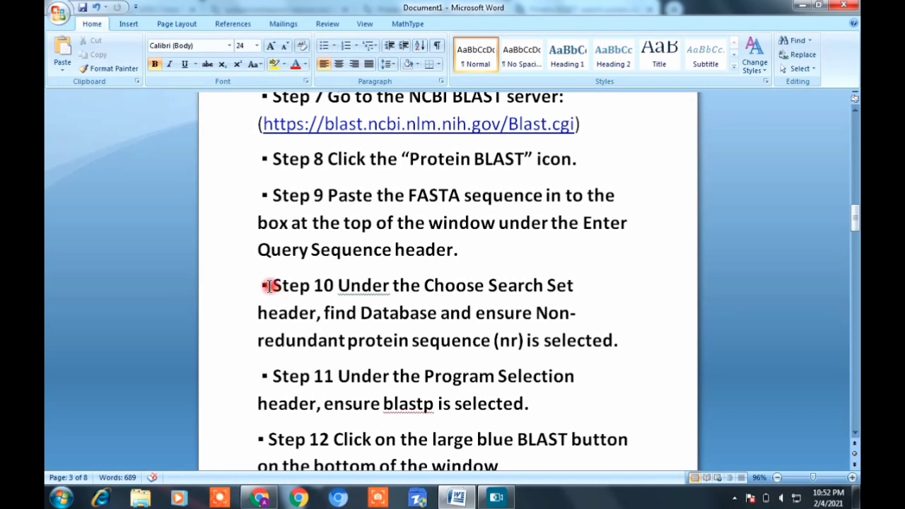
drag(266, 283, 310, 293)
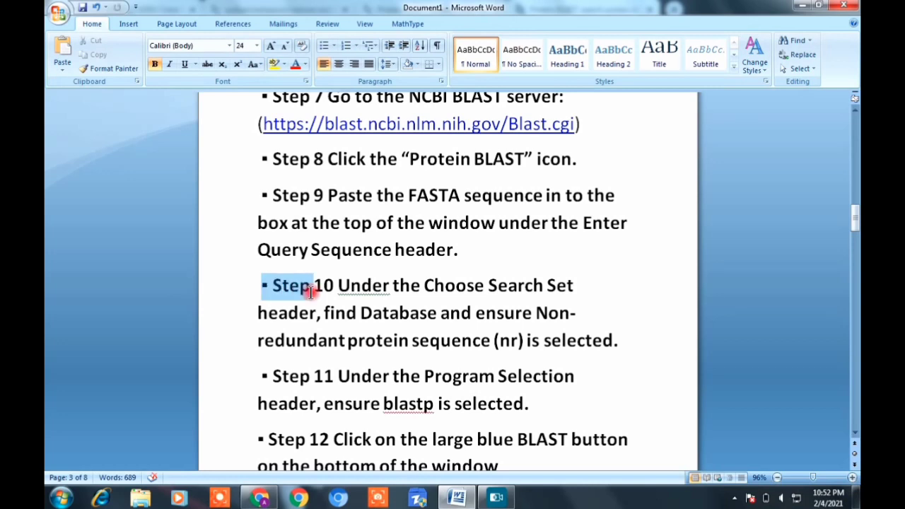
click(312, 294)
drag(327, 262, 566, 293)
click(276, 285)
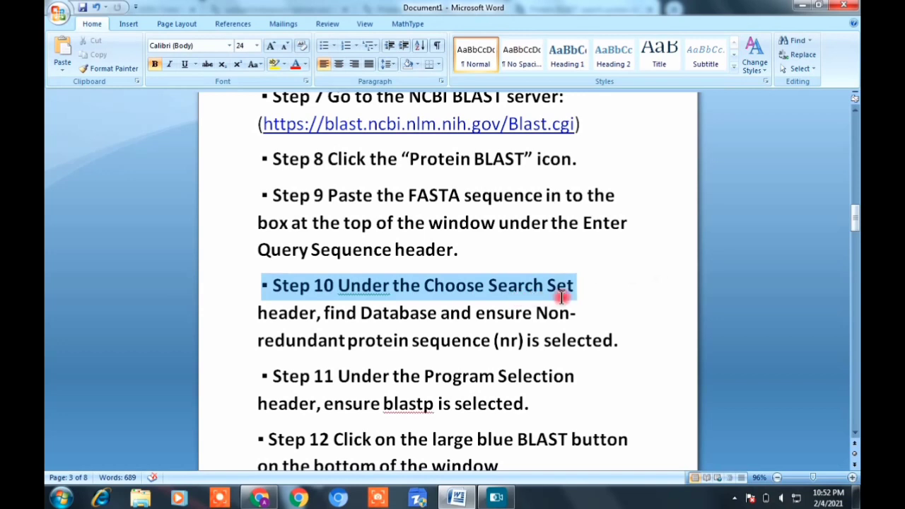
click(370, 339)
drag(313, 316, 403, 344)
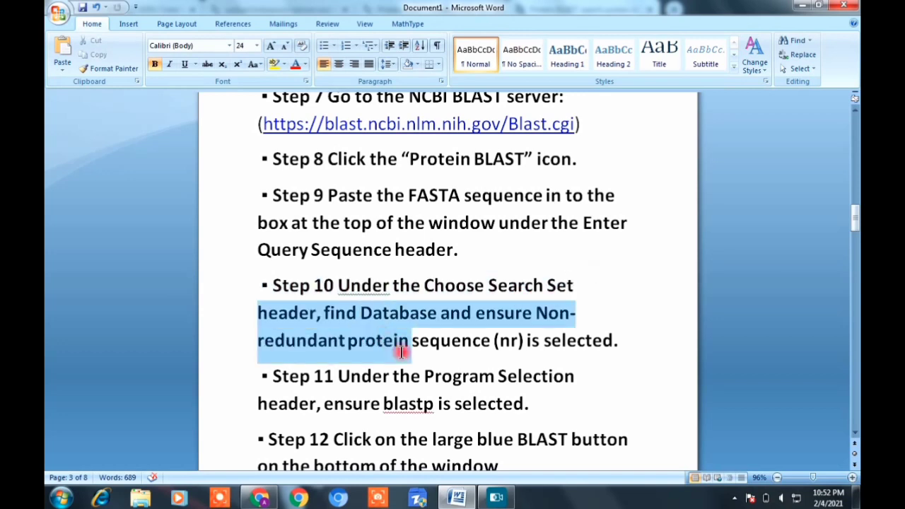
click(406, 342)
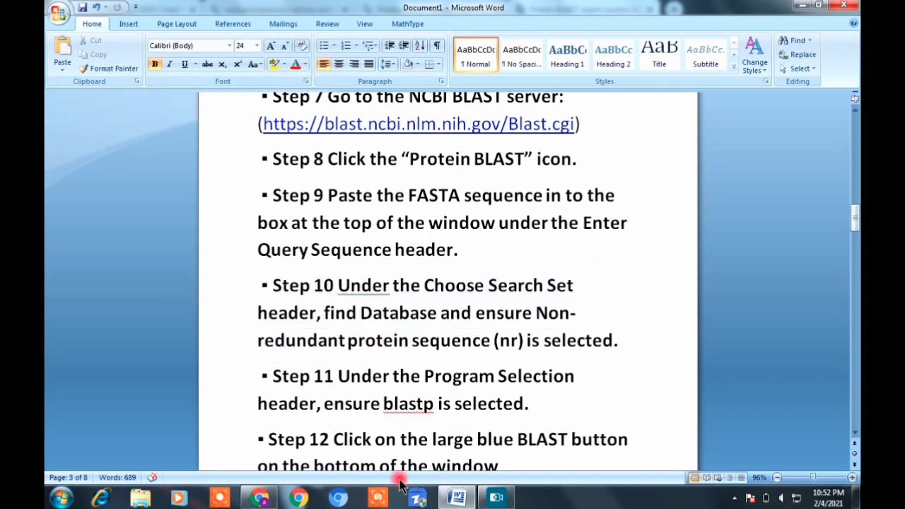
click(488, 284)
drag(488, 284, 486, 313)
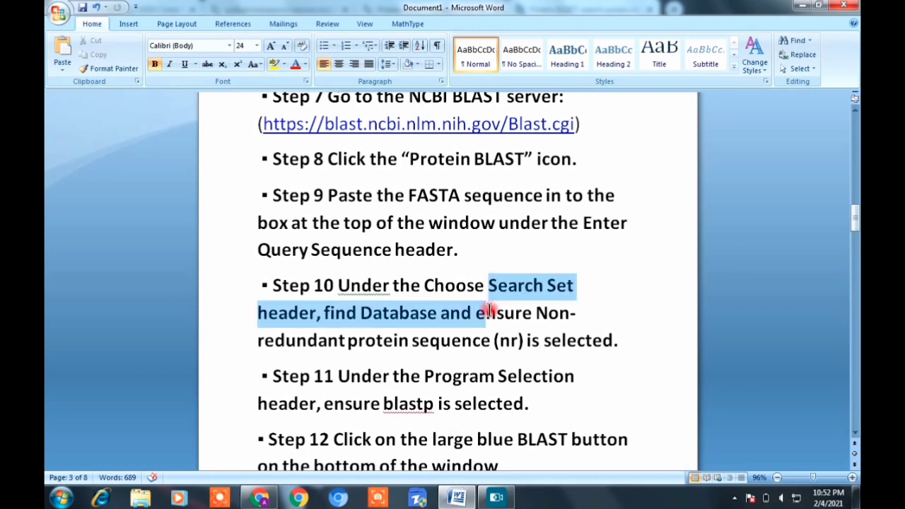
Return to the Protein BLAST form, run blastp against Non-redundant protein sequences (nr), and skim the resulting hit list
click(281, 500)
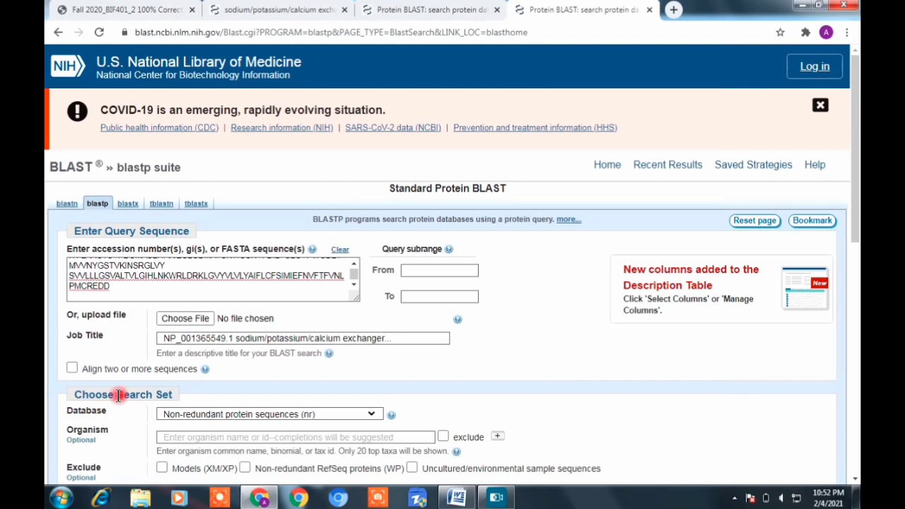
drag(74, 398, 168, 406)
click(133, 393)
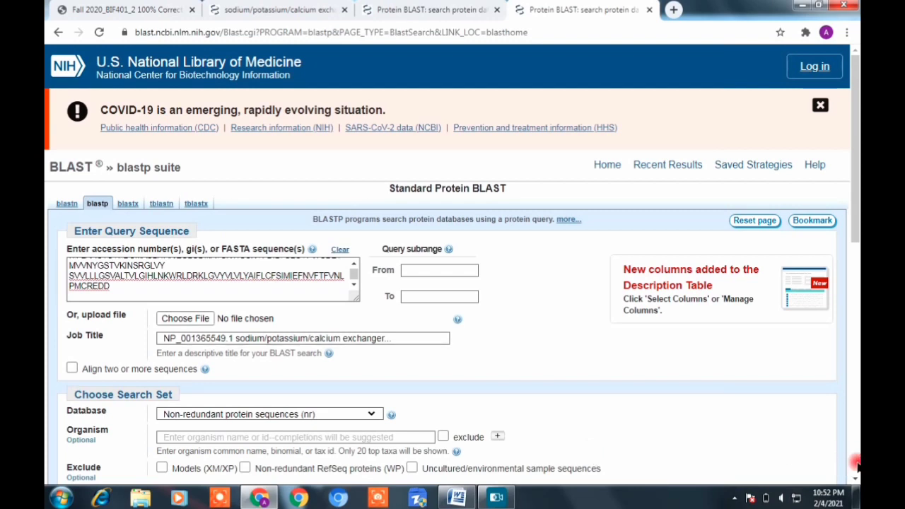
scroll(857, 467, down, 15)
click(119, 401)
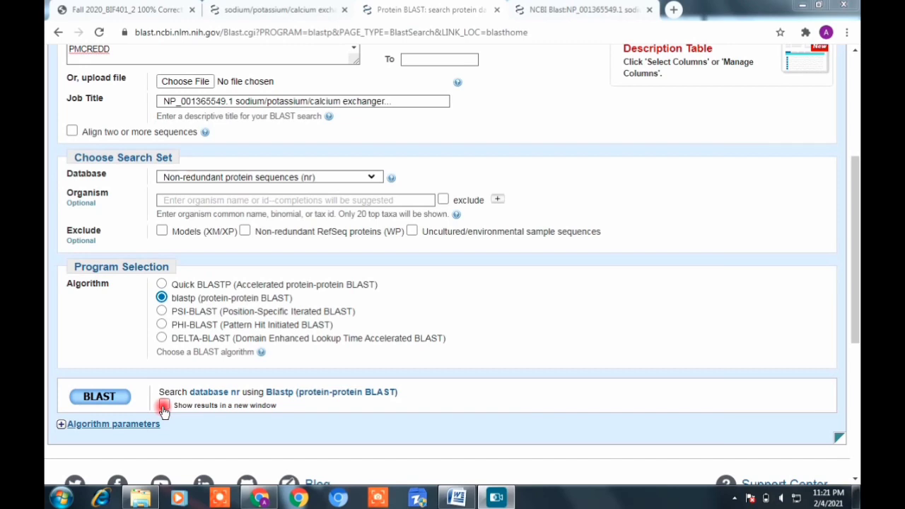
click(115, 402)
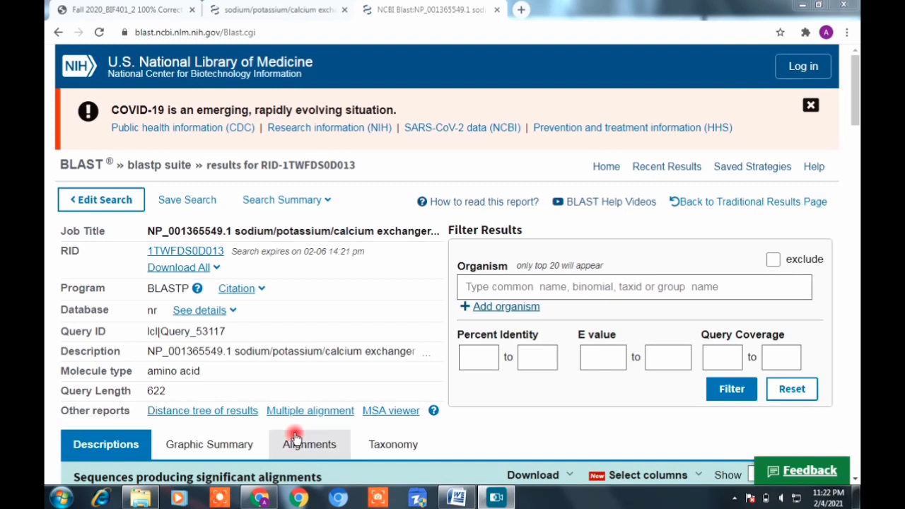
click(856, 459)
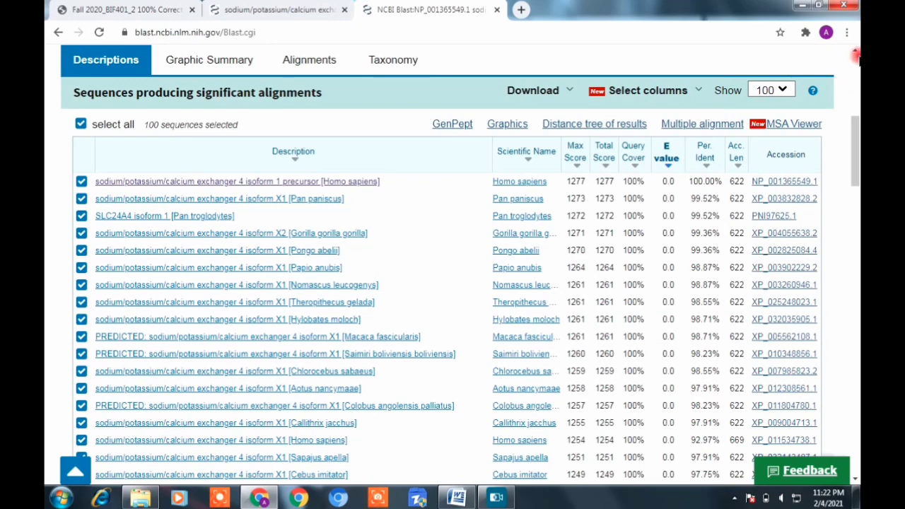
click(856, 56)
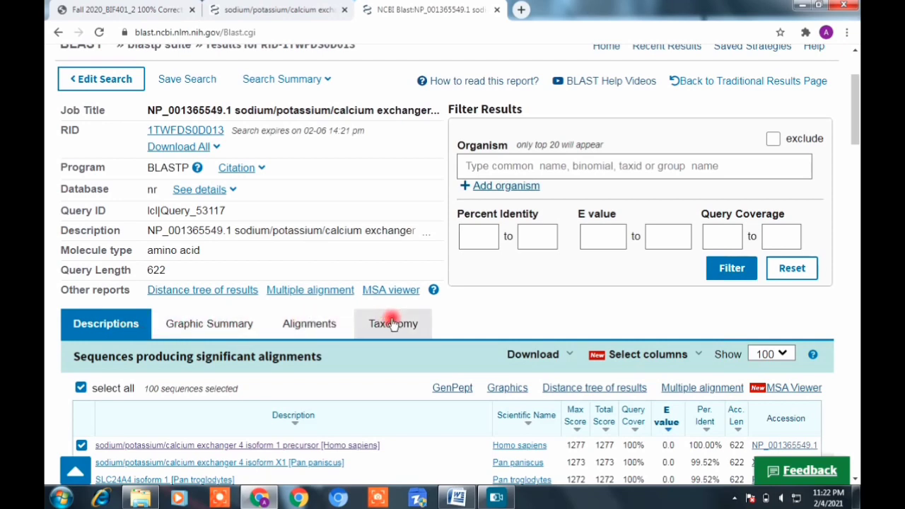
Switch to the Word assignment and read the explanation of the Graphic Summary's top panel and the query's protein family
click(456, 498)
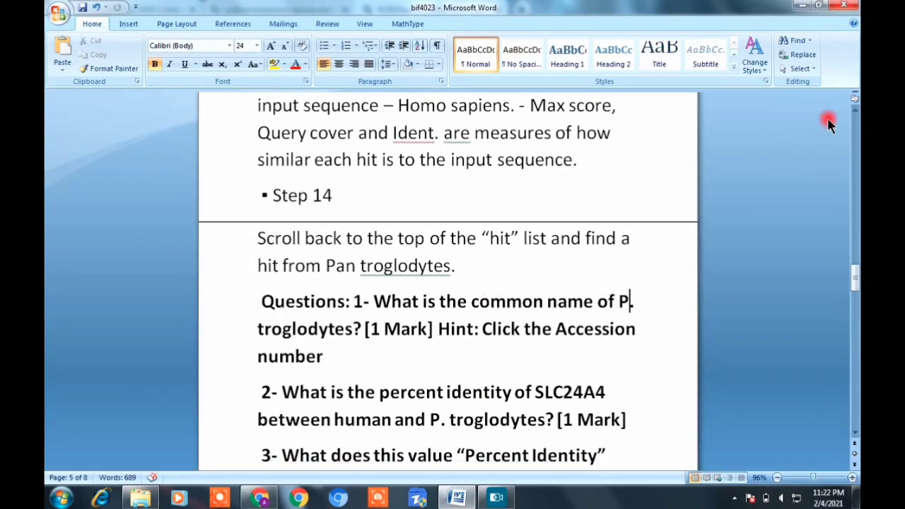
scroll(854, 120, up, 4)
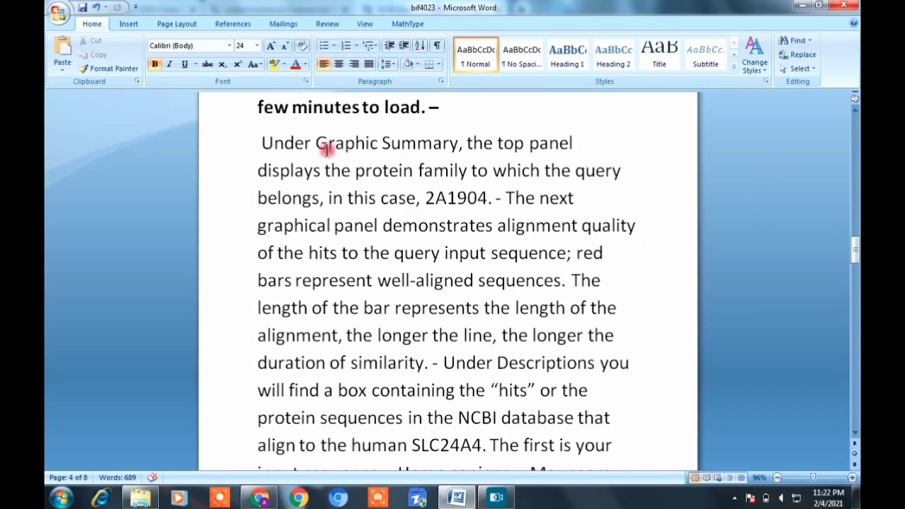
drag(314, 144, 416, 147)
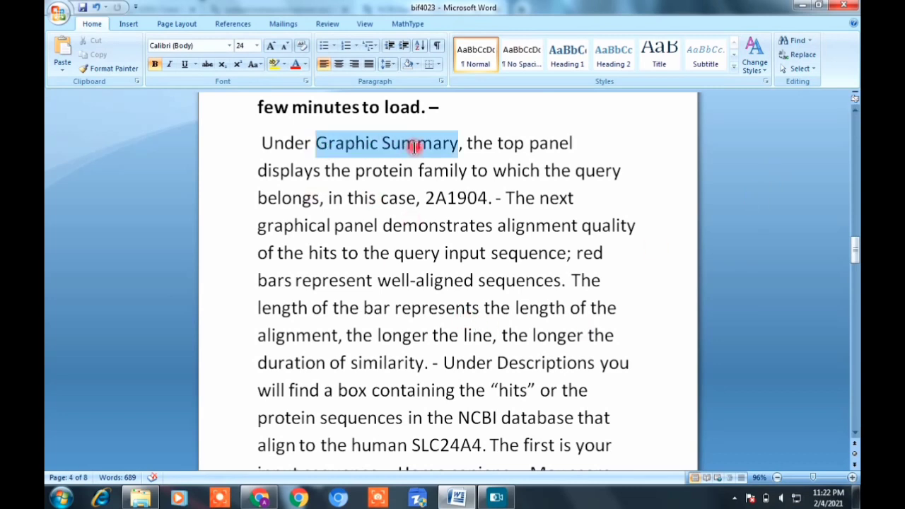
click(418, 147)
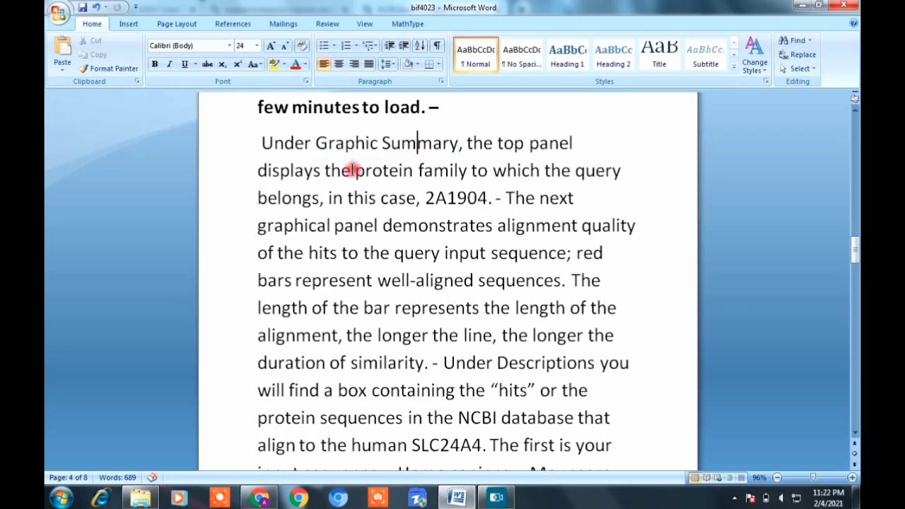
drag(351, 169, 425, 174)
click(425, 174)
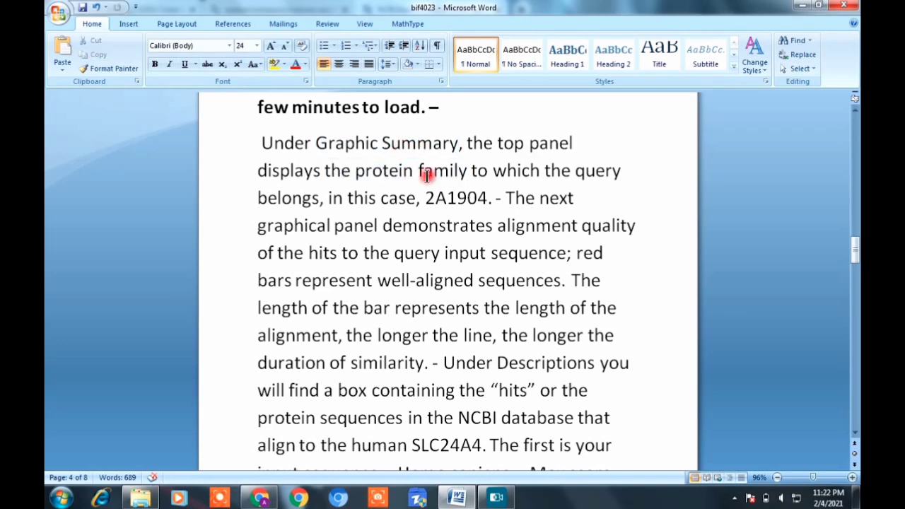
drag(359, 198, 479, 208)
click(478, 210)
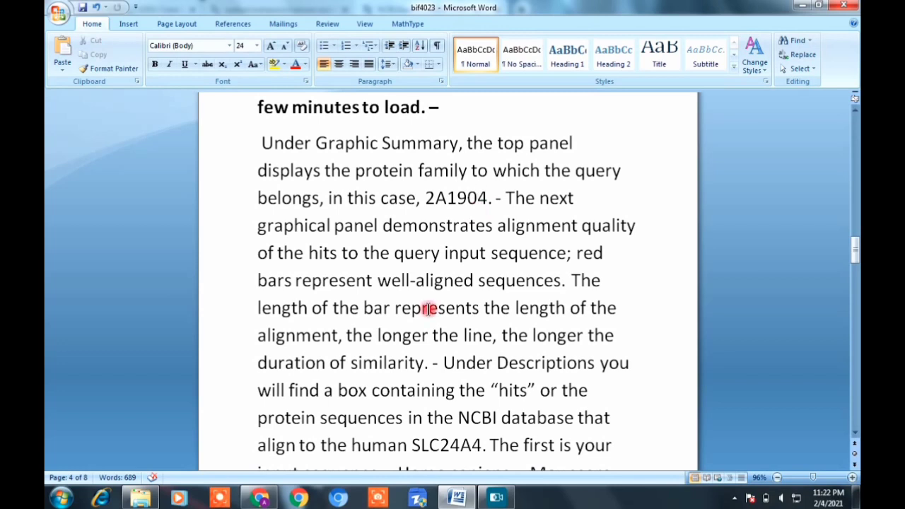
Return to the BLAST results in Chrome and look through the hits under Descriptions
click(262, 498)
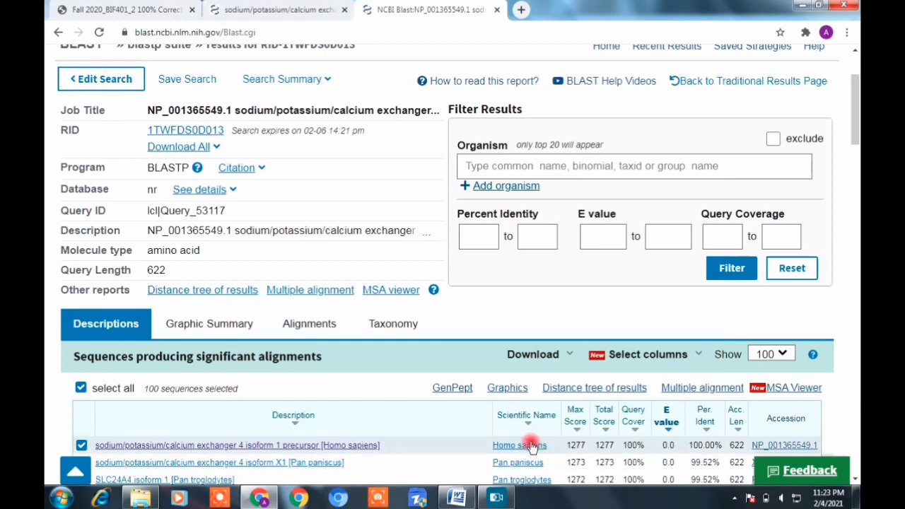
click(857, 461)
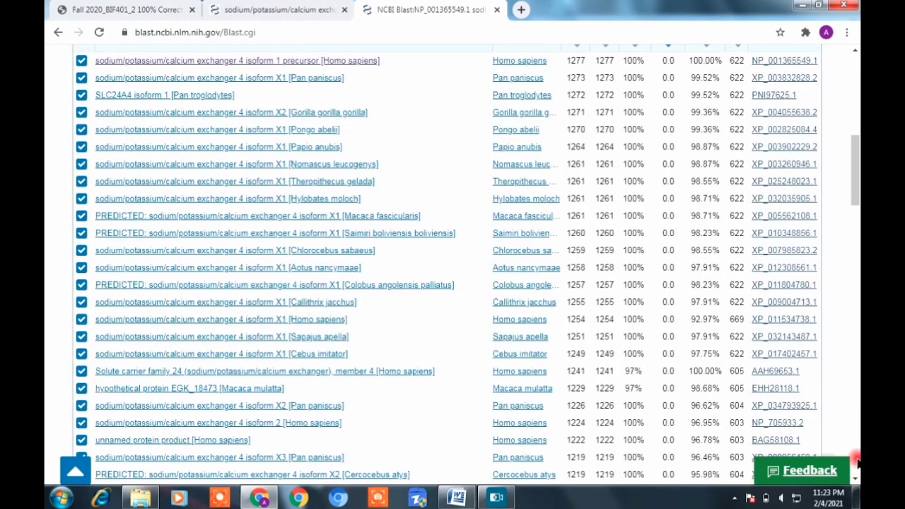
click(854, 60)
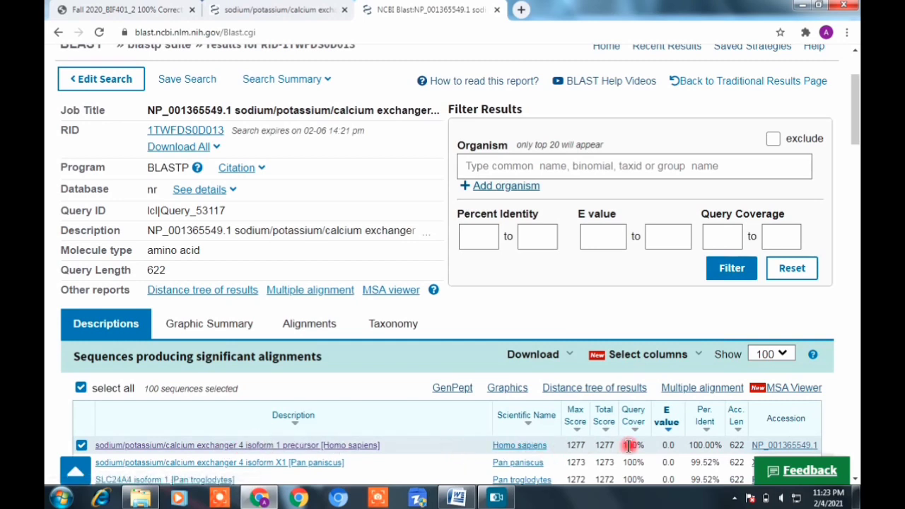
Go back to the Word assignment and read the notes on alignment quality, red bars and the Descriptions hits
click(458, 505)
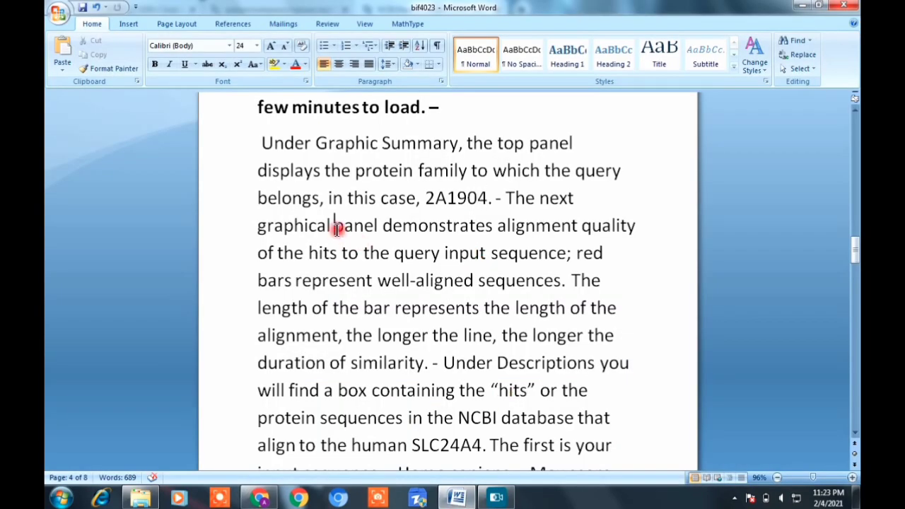
click(294, 252)
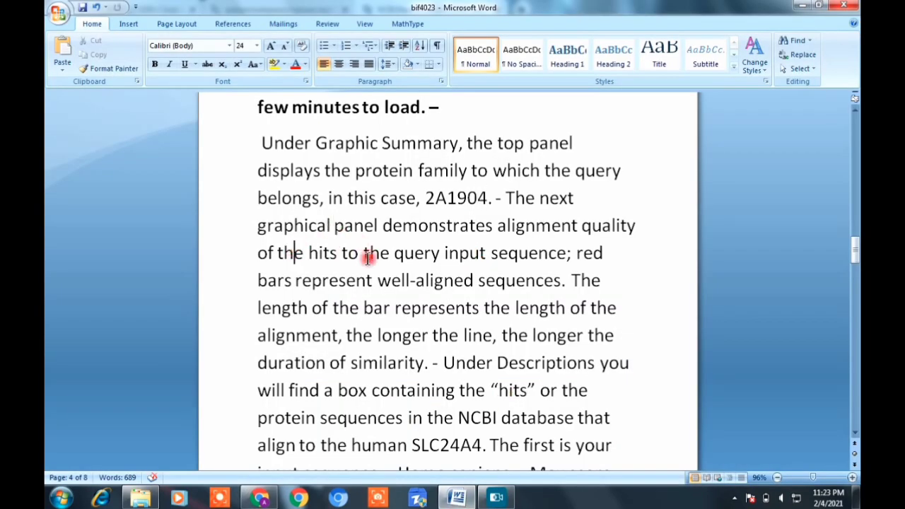
drag(368, 256, 461, 278)
click(457, 279)
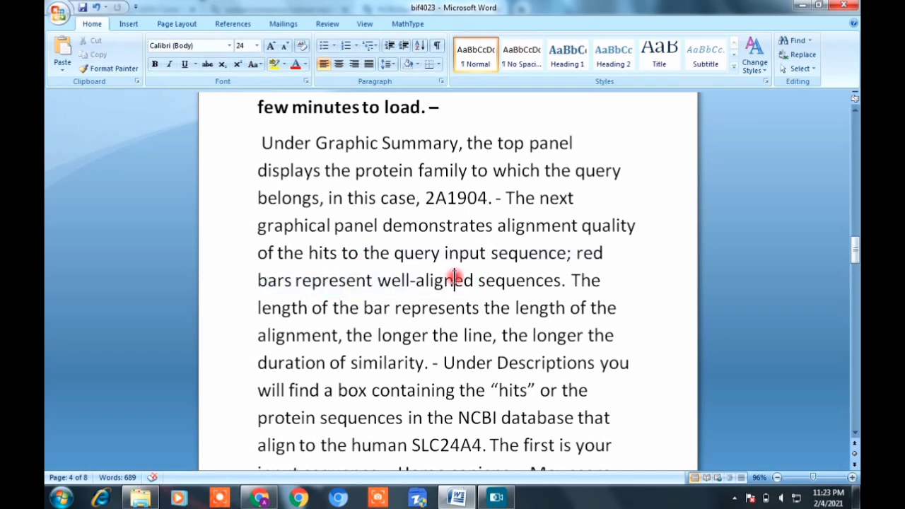
click(413, 280)
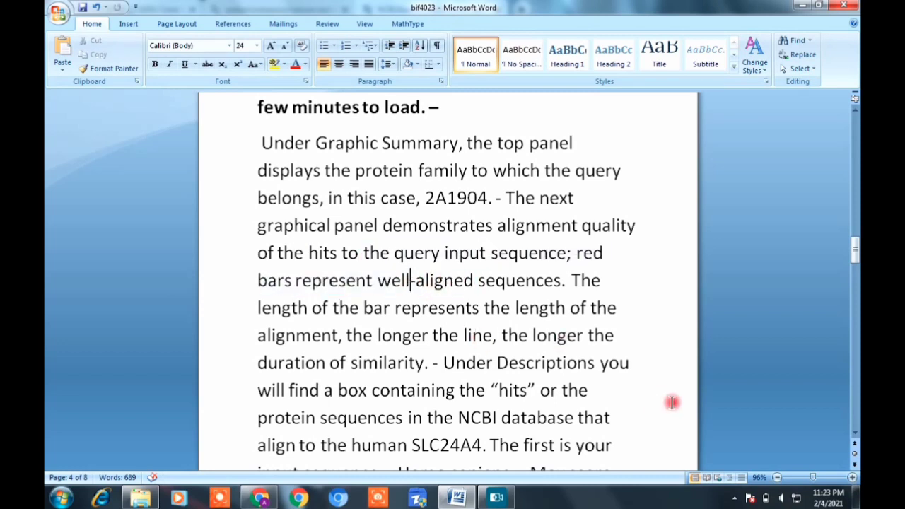
scroll(855, 436, down, 2)
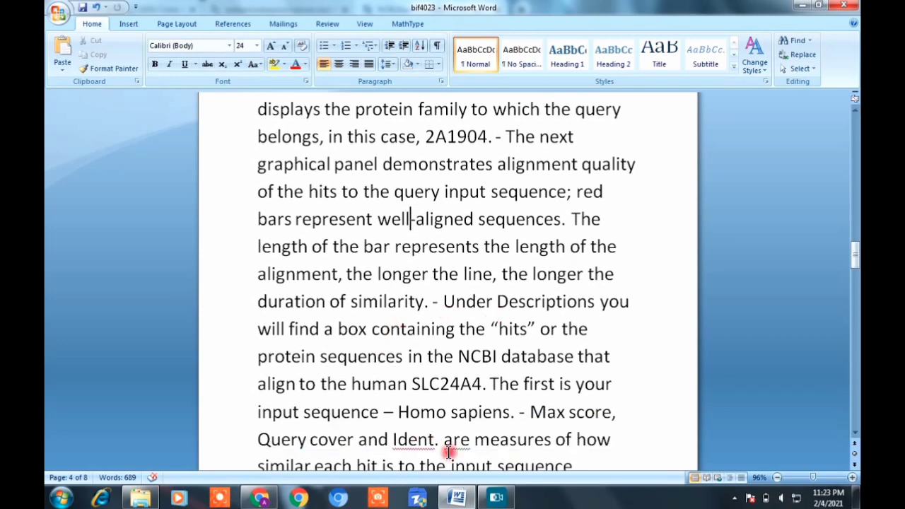
Show the Graphic Summary of the BLAST results in Chrome and examine the conserved domains and the distribution of hits
click(262, 410)
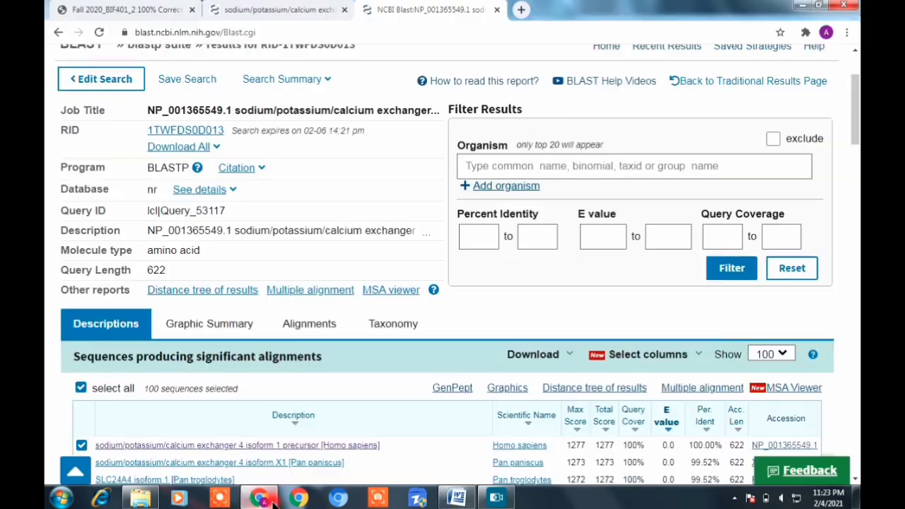
click(227, 329)
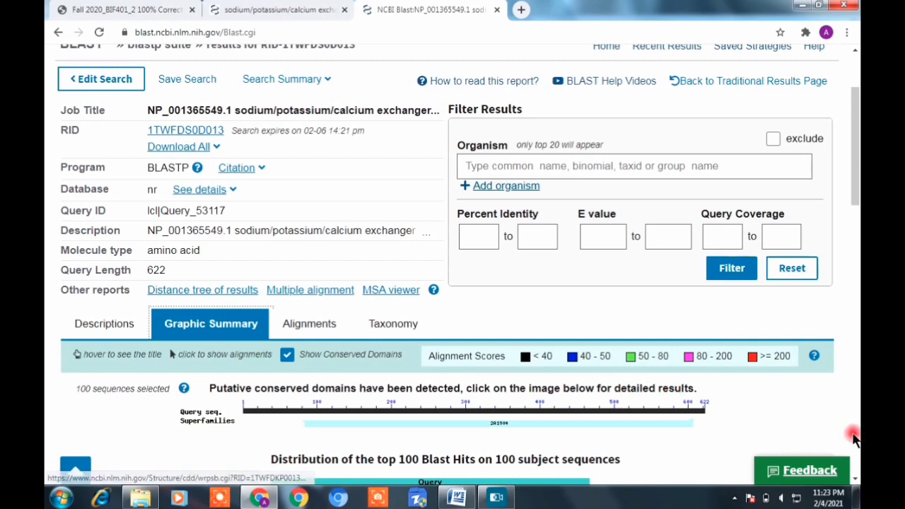
click(856, 463)
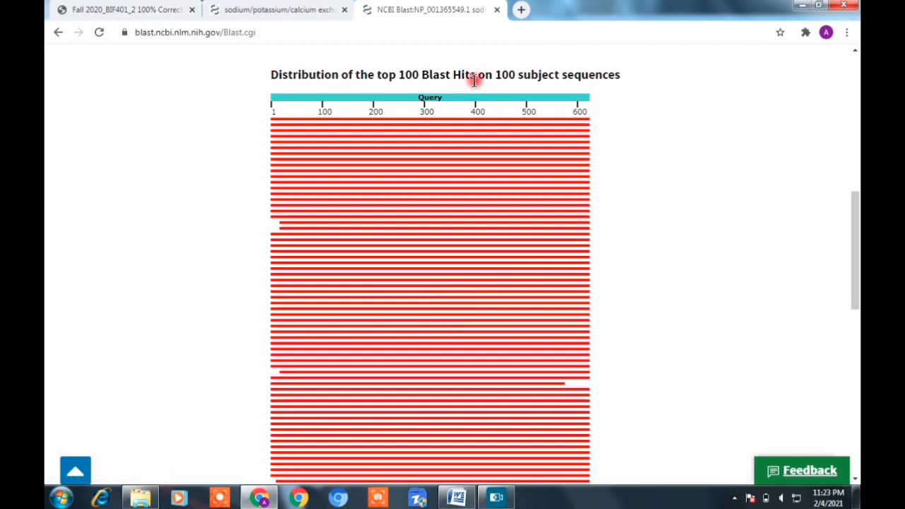
scroll(854, 57, up, 3)
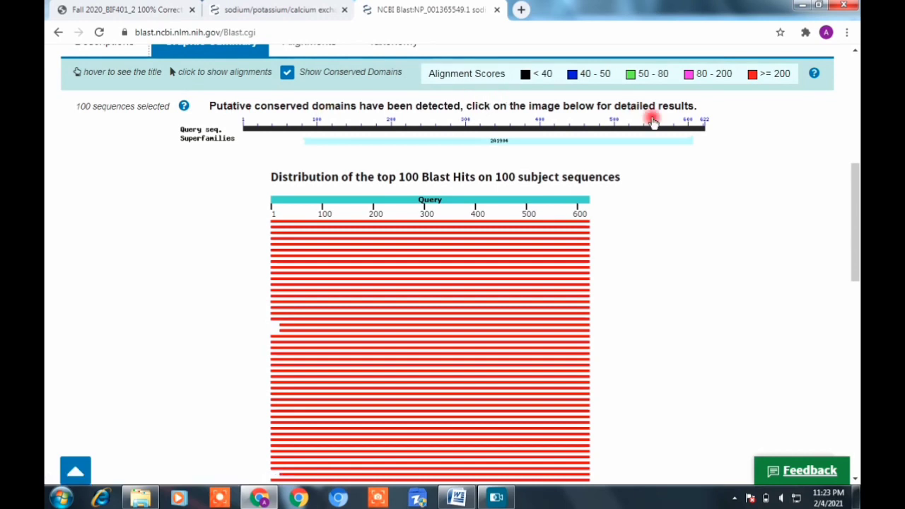
Leave the Graphic Summary for the Word assignment and read the notes on bar length and duration of similarity
drag(312, 101, 531, 125)
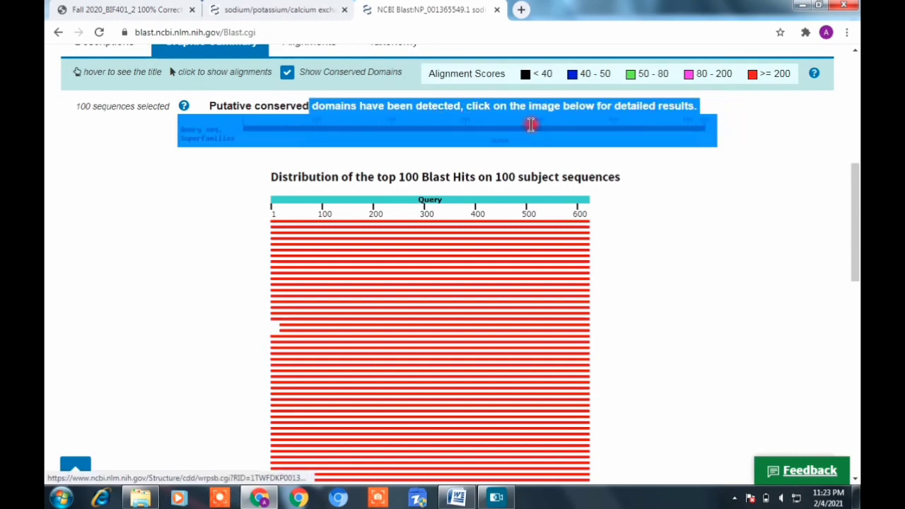
click(577, 157)
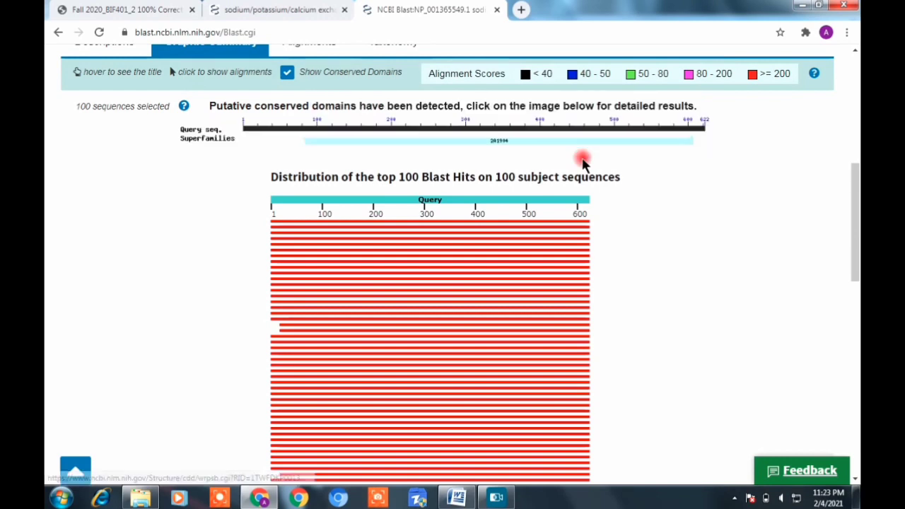
click(474, 497)
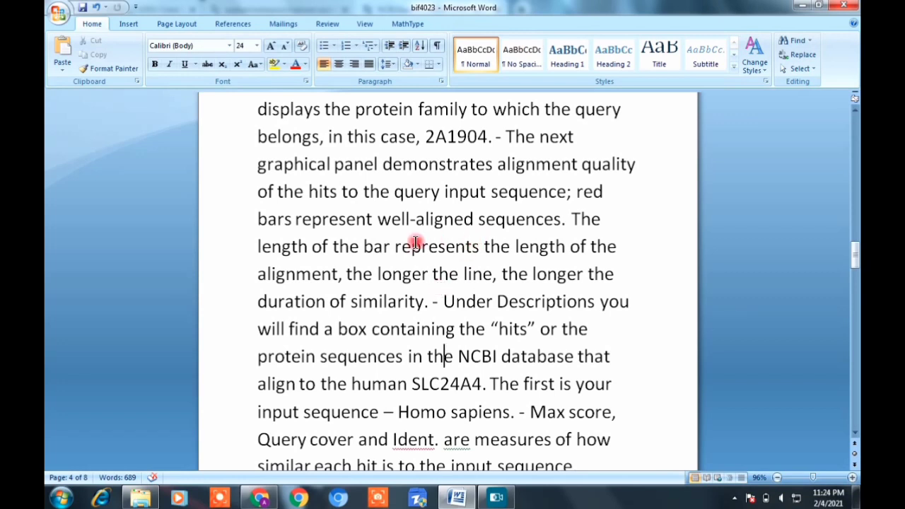
drag(415, 244, 462, 278)
click(465, 287)
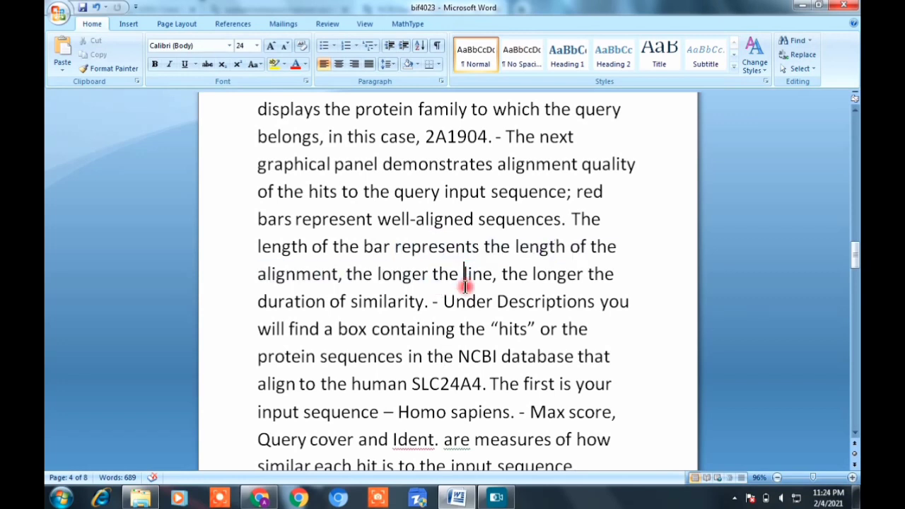
drag(330, 301, 426, 303)
click(426, 303)
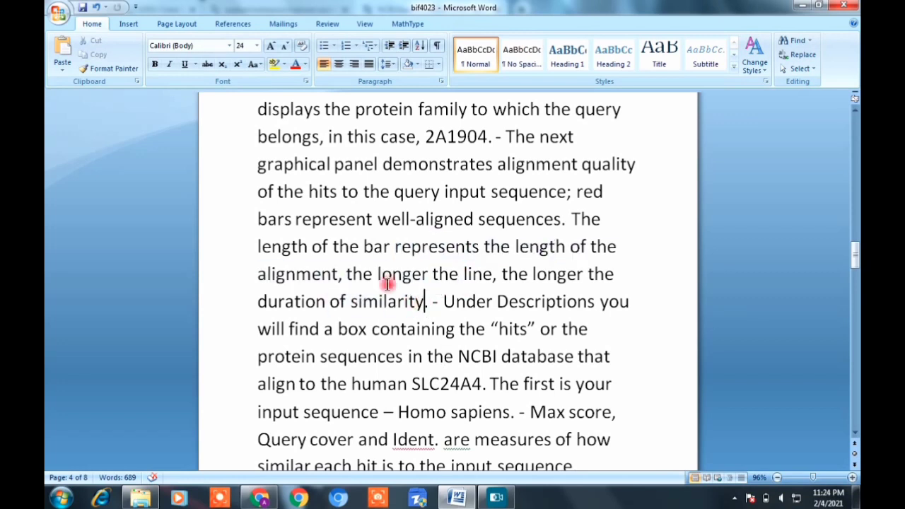
drag(334, 245, 398, 251)
click(529, 246)
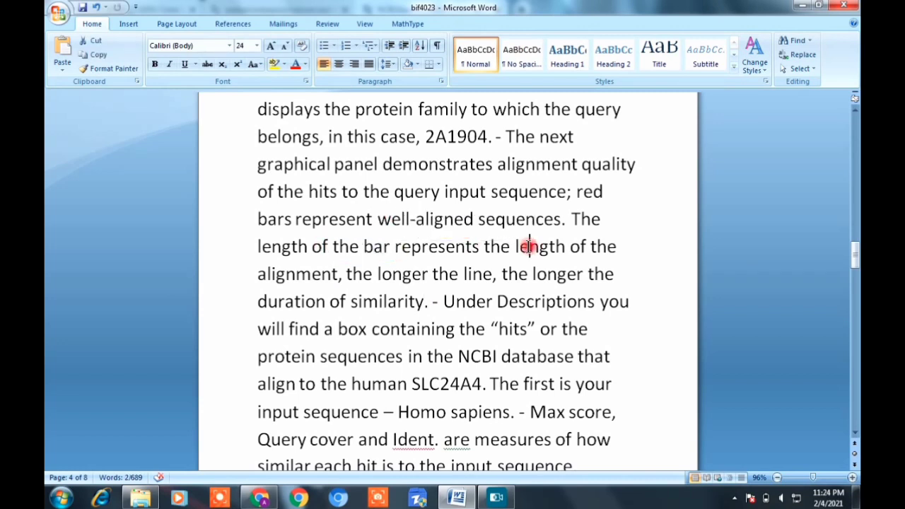
drag(378, 274, 401, 300)
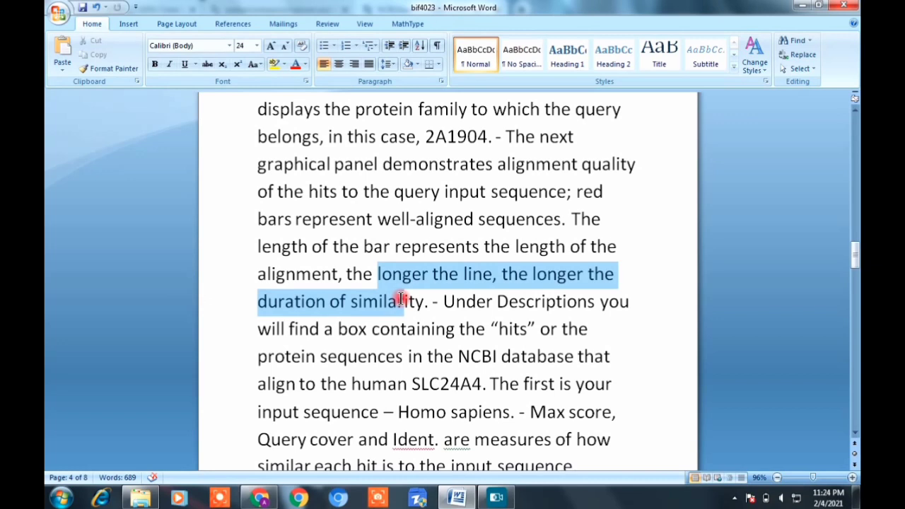
click(402, 301)
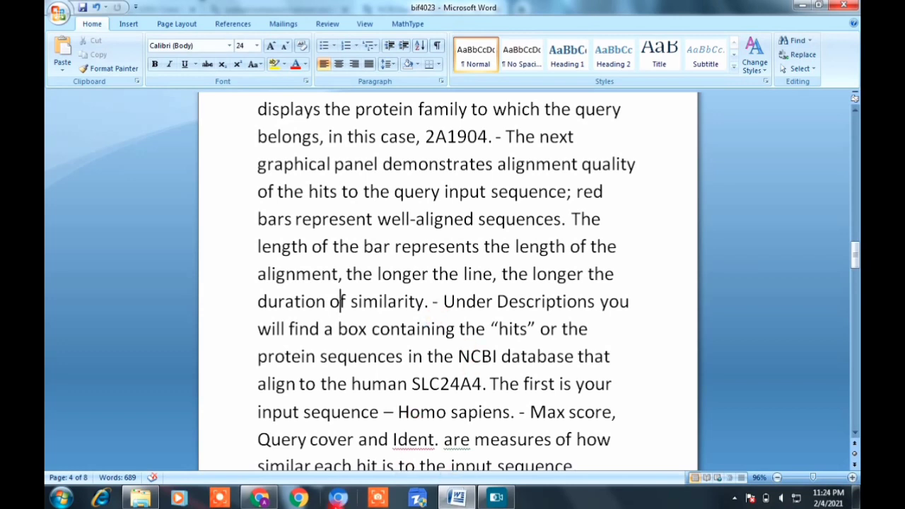
Check the hit bars in Chrome's Graphic Summary and compare them with the Word notes on Descriptions hits and the Homo sapiens input sequence
click(262, 499)
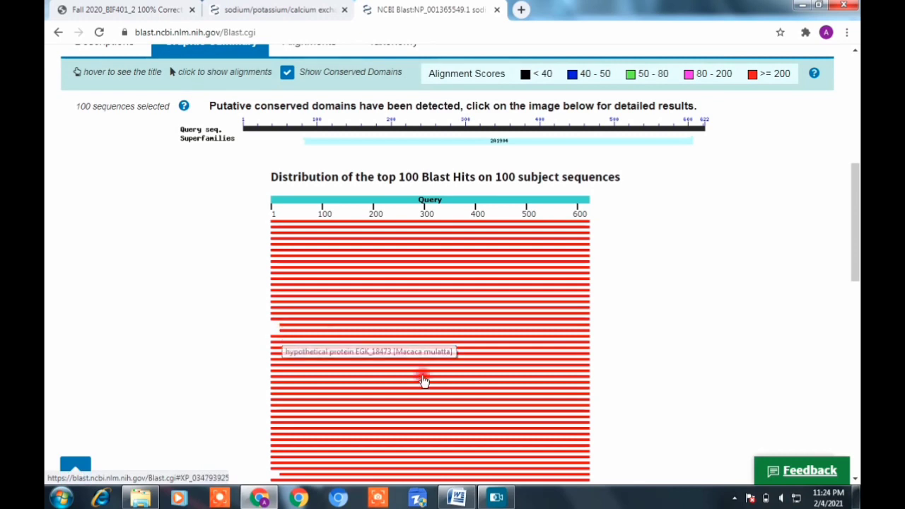
click(456, 498)
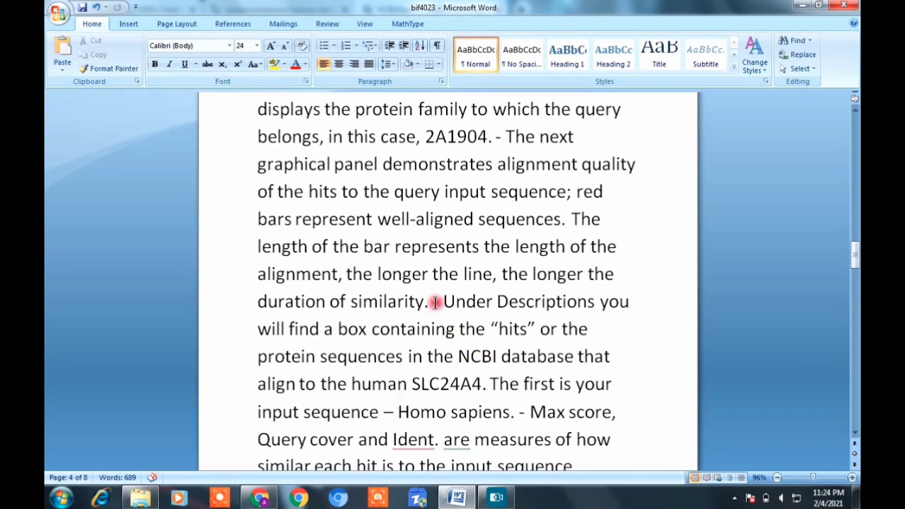
drag(438, 320, 453, 388)
click(407, 376)
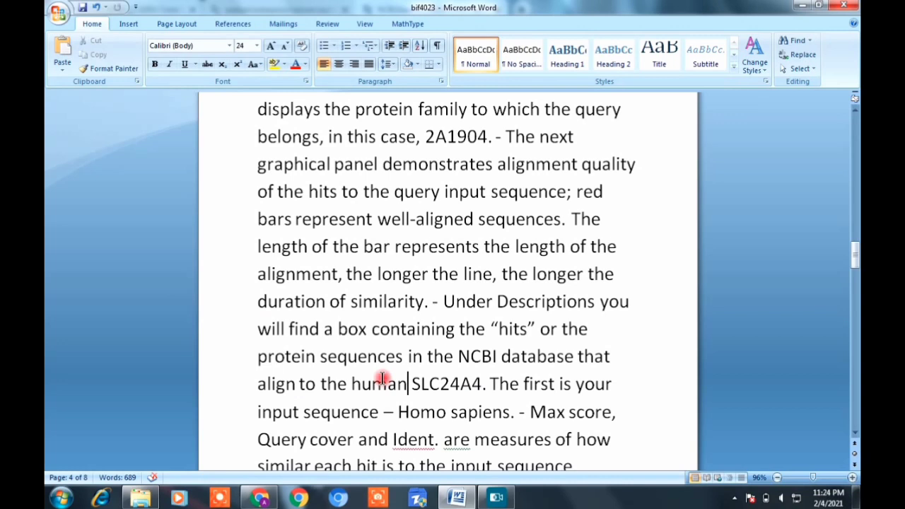
drag(316, 384, 473, 415)
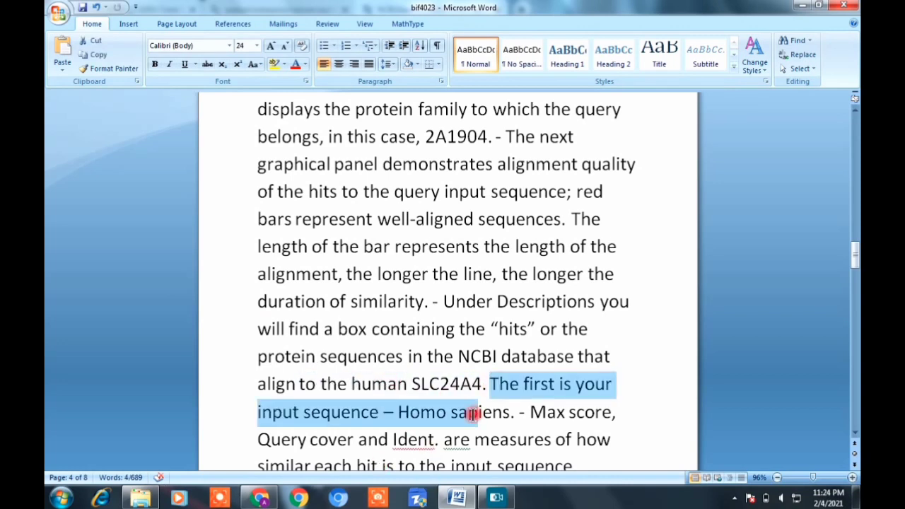
key(alt+Tab)
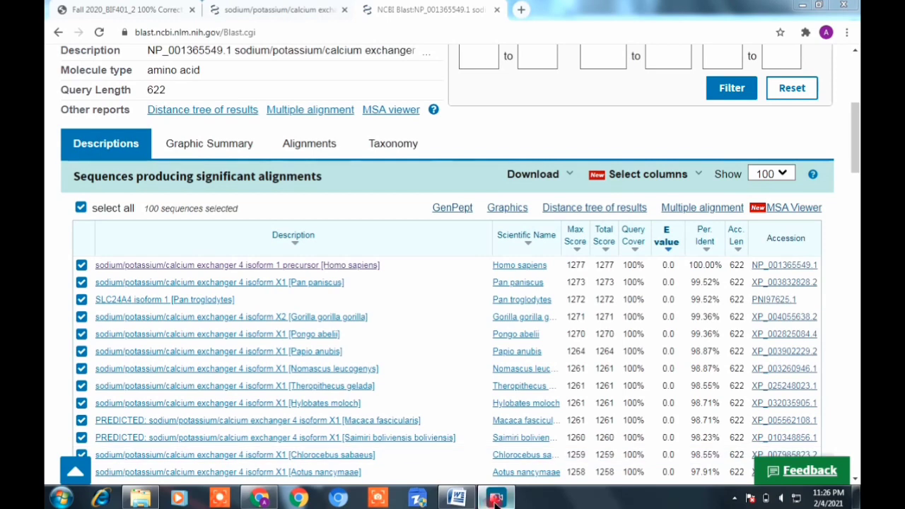
Return to the Word assignment and read Step 14 about finding a Pan troglodytes hit
click(456, 498)
click(447, 419)
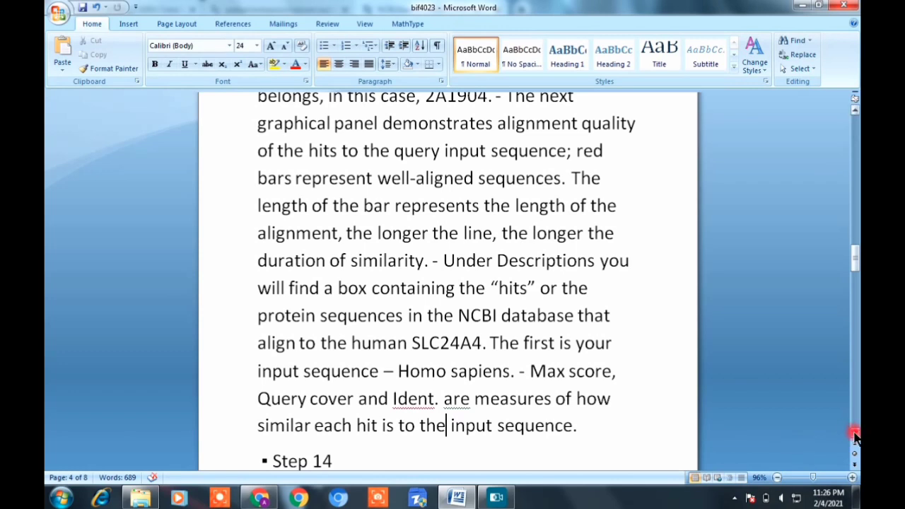
scroll(854, 437, down, 3)
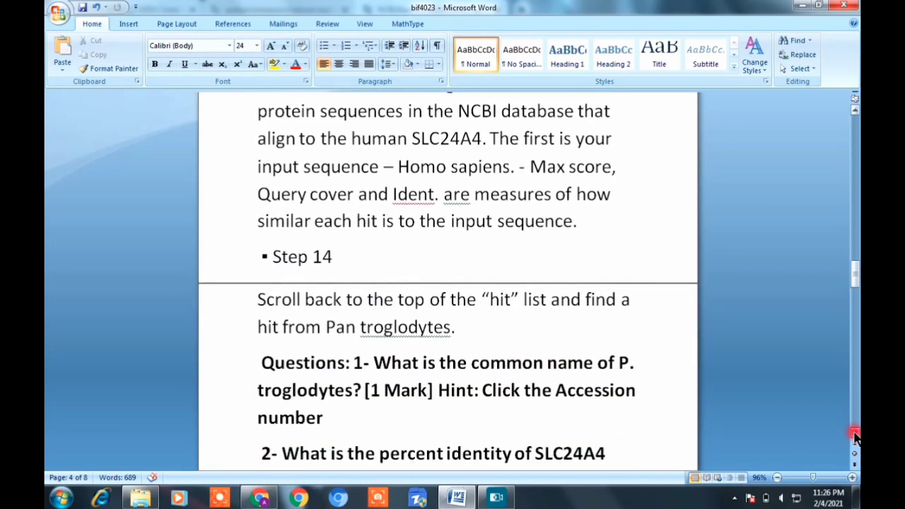
scroll(854, 437, down, 1)
drag(467, 274, 328, 299)
click(427, 302)
click(327, 299)
key(Right)
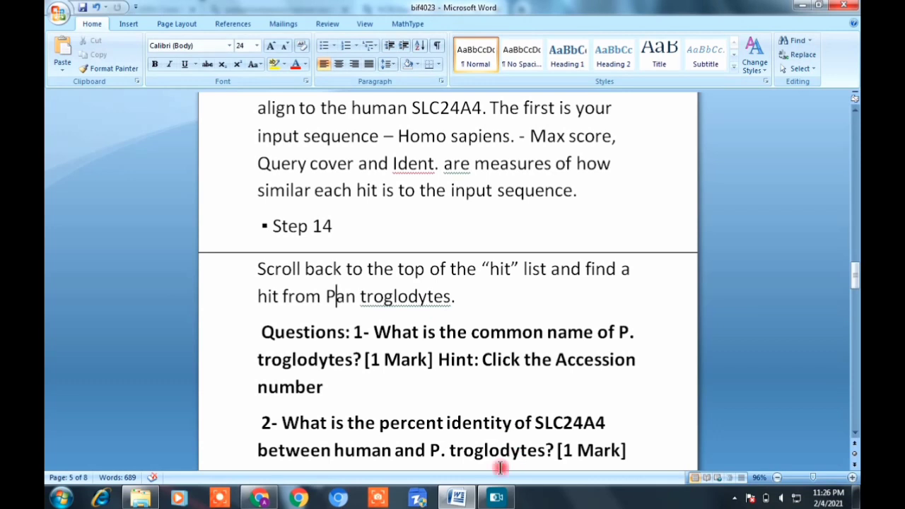
click(260, 498)
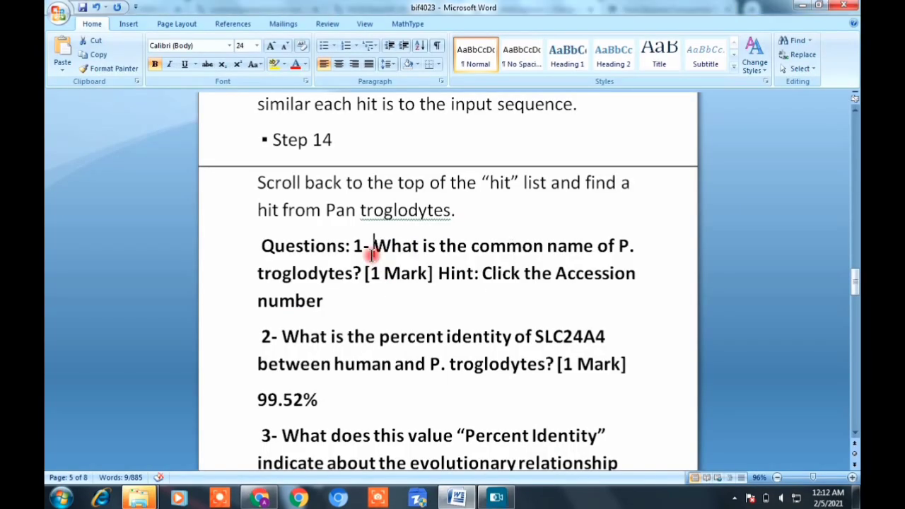
Read question 1 in Word, then open the Pan troglodytes hit's accession record PNI97625.1 from the BLAST results in Chrome
drag(371, 256, 364, 299)
click(323, 311)
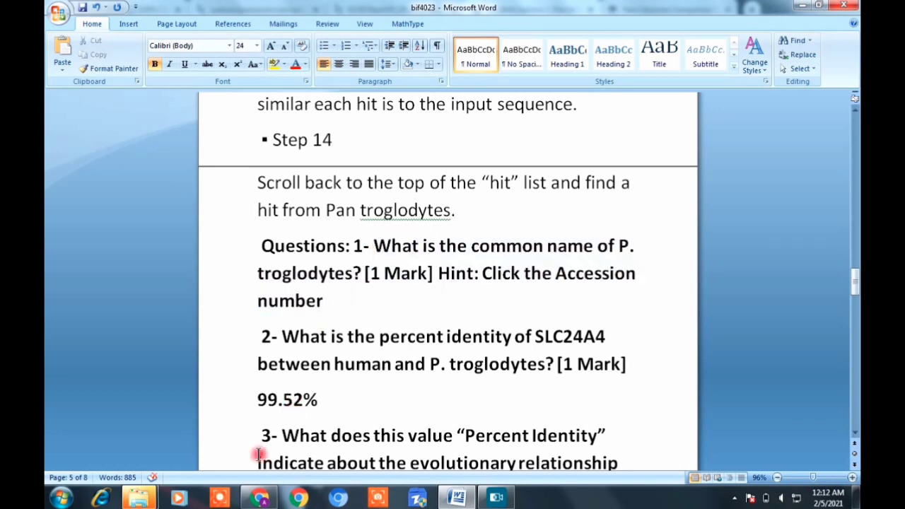
click(260, 500)
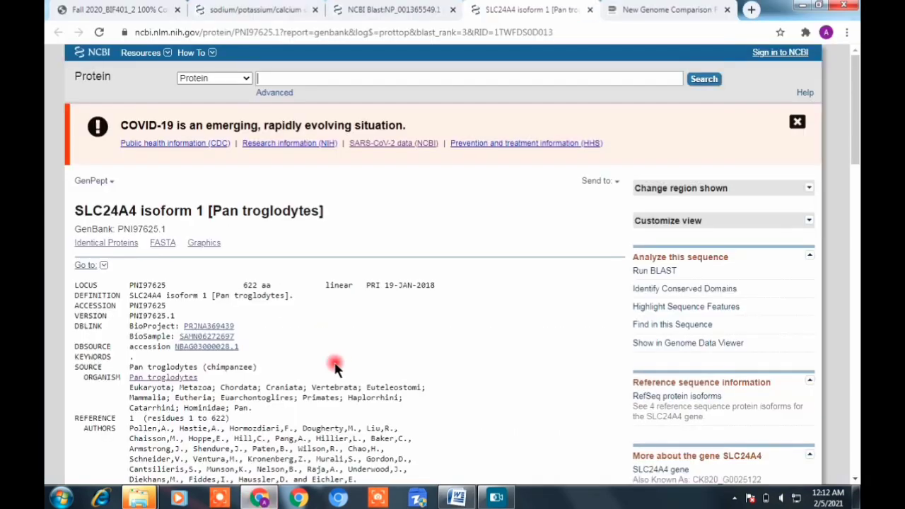
click(383, 12)
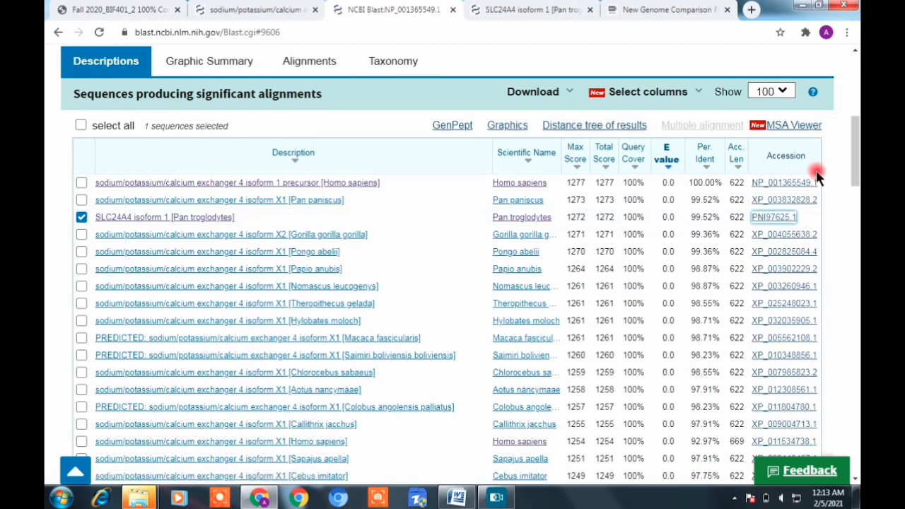
click(775, 217)
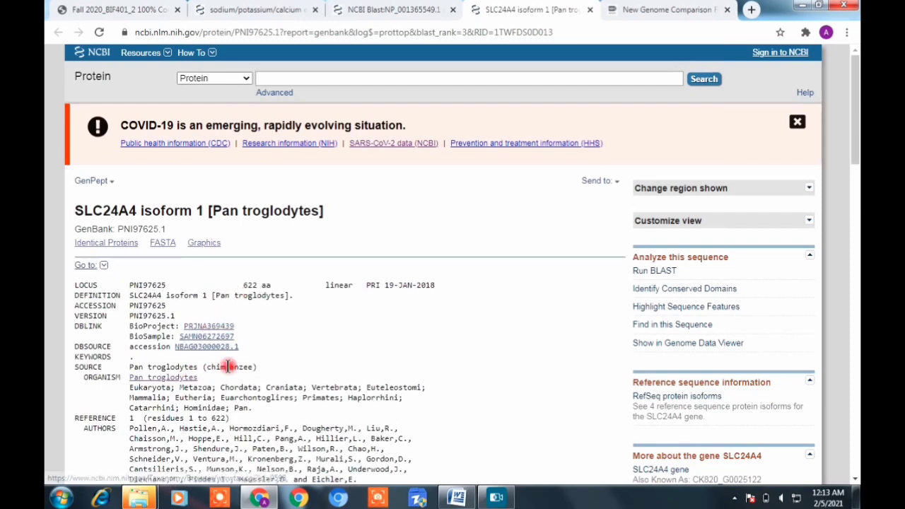
Copy the source entry "Pan troglodytes (chimpanzee)" and paste it on a new line under question 1 in the Word assignment
drag(131, 367, 263, 373)
key(ctrl+c)
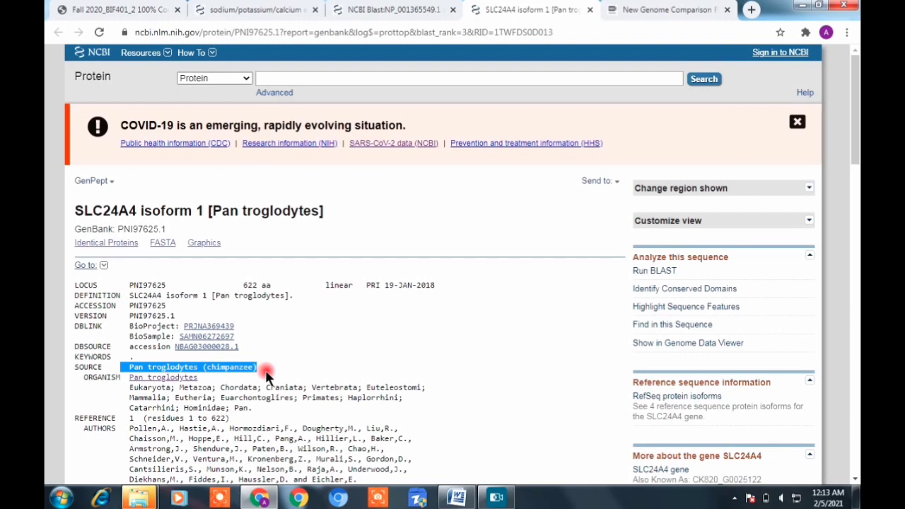
click(456, 499)
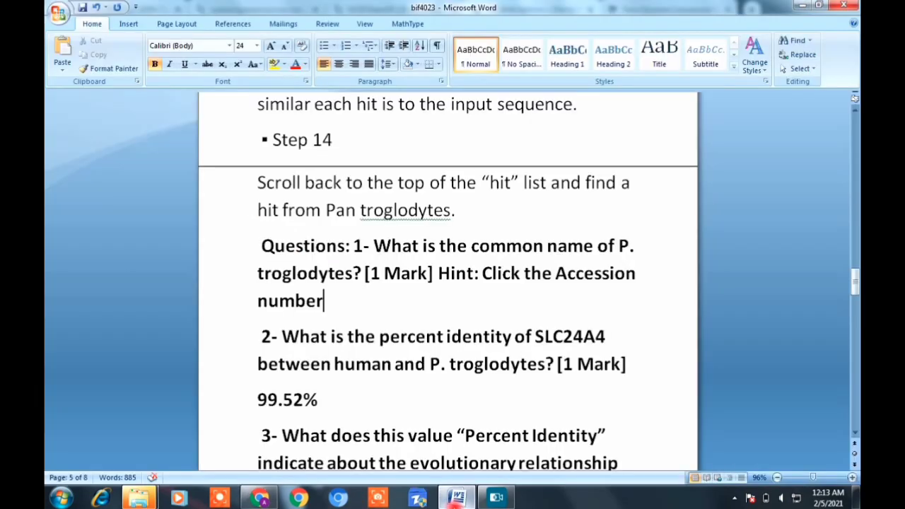
click(394, 304)
key(Return)
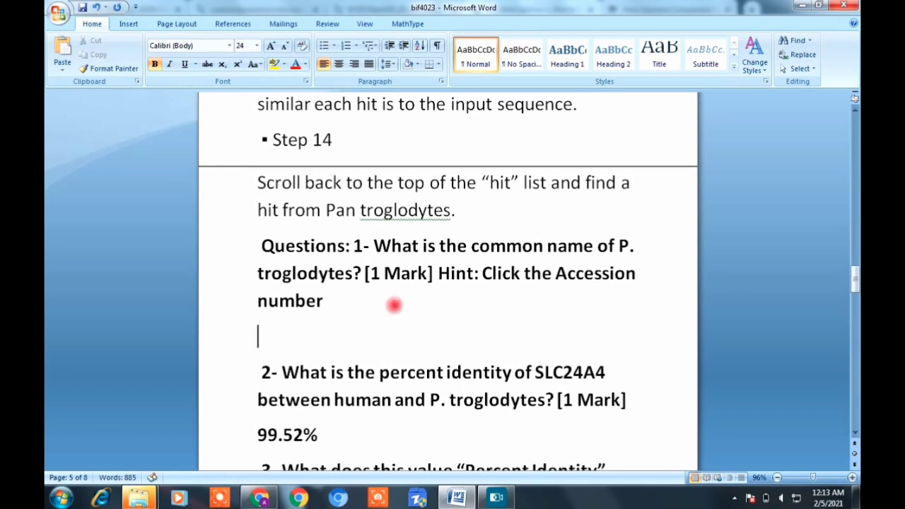
key(ctrl+v)
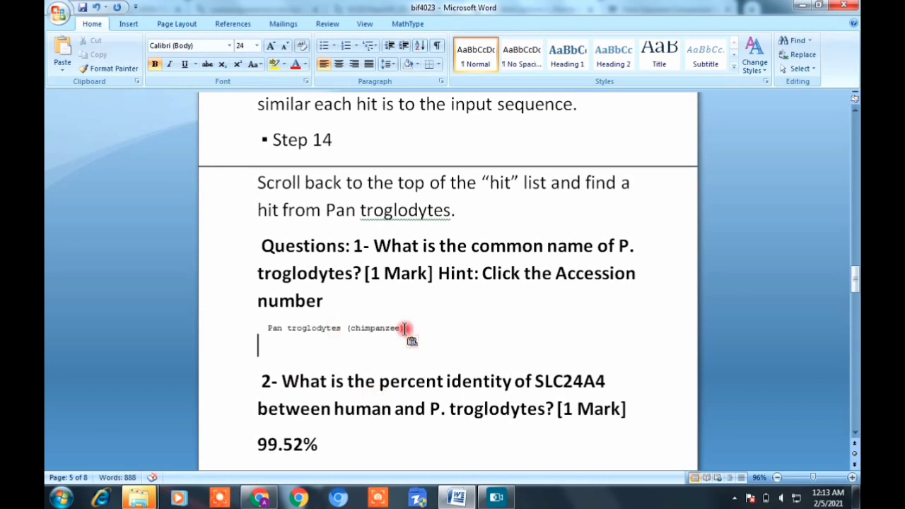
Format the pasted "Pan troglodytes (chimpanzee)" answer as 18 pt, red and bold
click(222, 327)
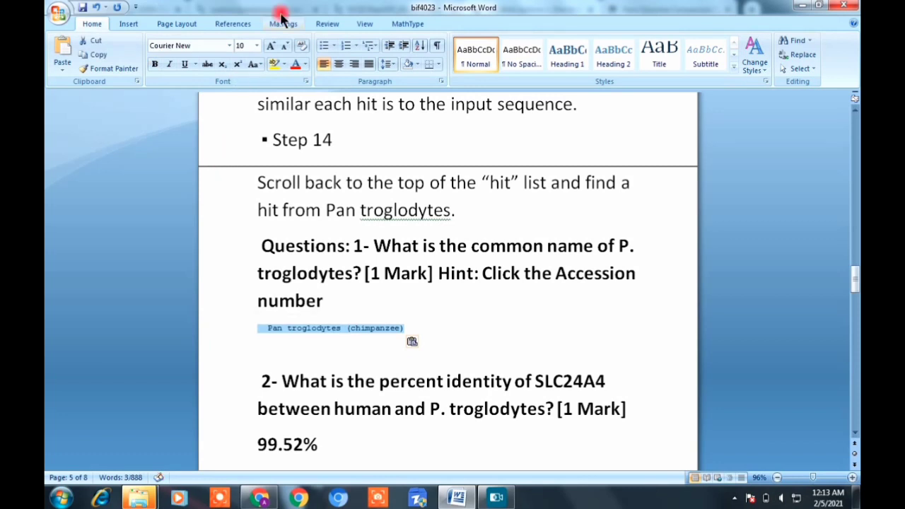
click(276, 44)
click(276, 44)
click(276, 44)
click(275, 44)
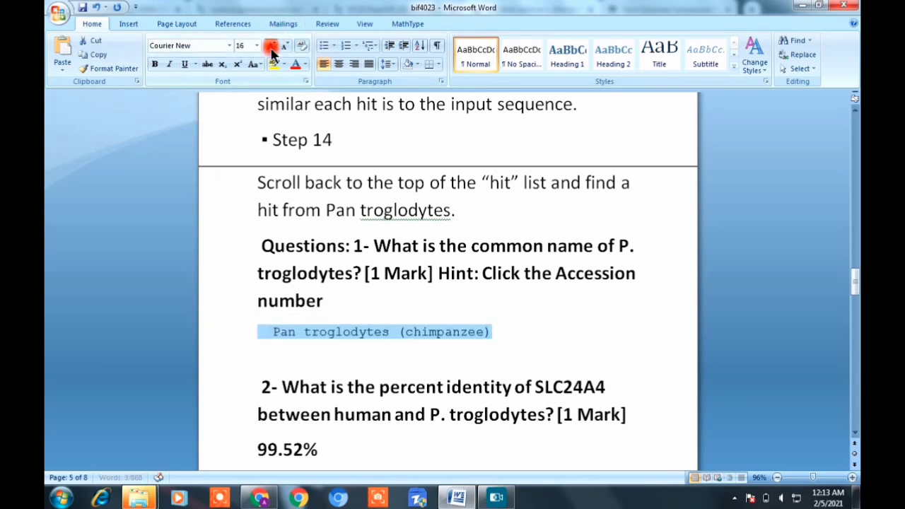
click(276, 44)
click(296, 65)
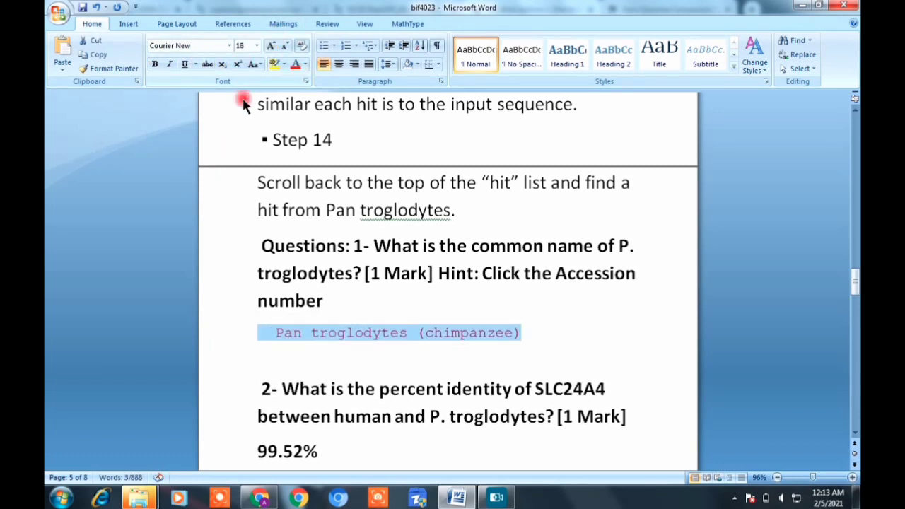
click(157, 65)
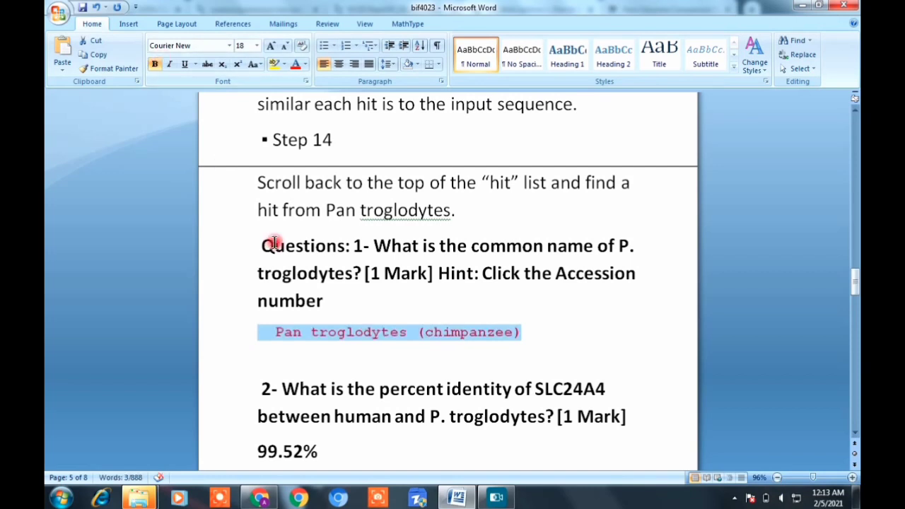
Read question 3 on what Percent Identity indicates about the evolutionary relationship between human and chimp
click(339, 370)
key(Down)
key(Down)
key(Down)
key(Down)
key(Down)
key(Down)
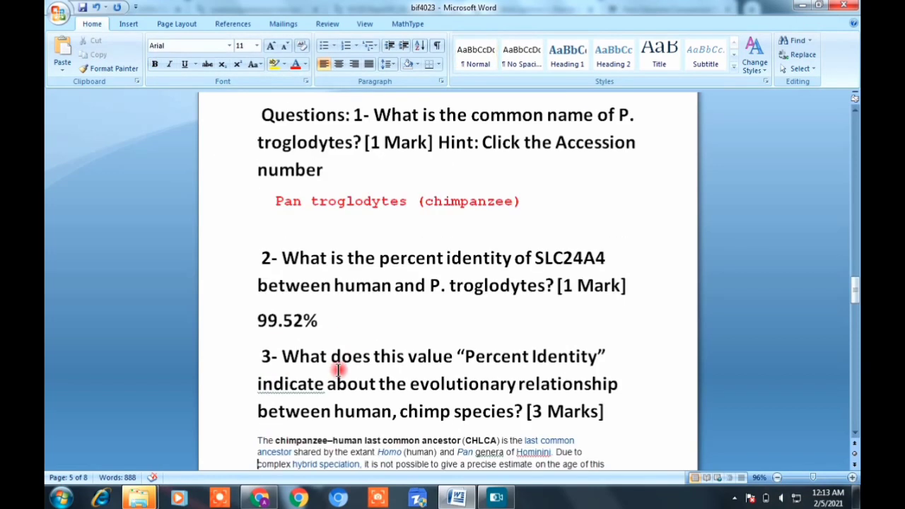
drag(317, 351, 521, 400)
click(529, 396)
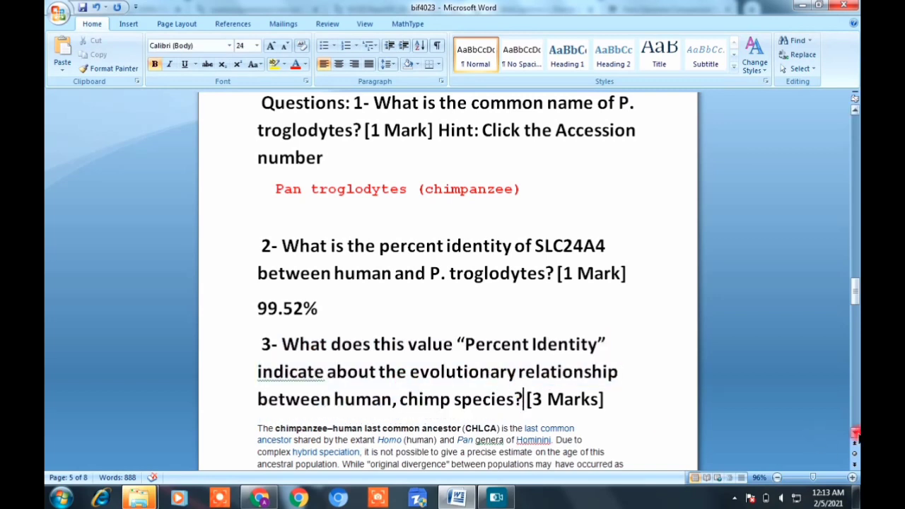
Set the whole answer text under question 3 to 18 pt, toggle its bold formatting, and review its opening lines
drag(855, 435, 856, 435)
drag(329, 453, 258, 264)
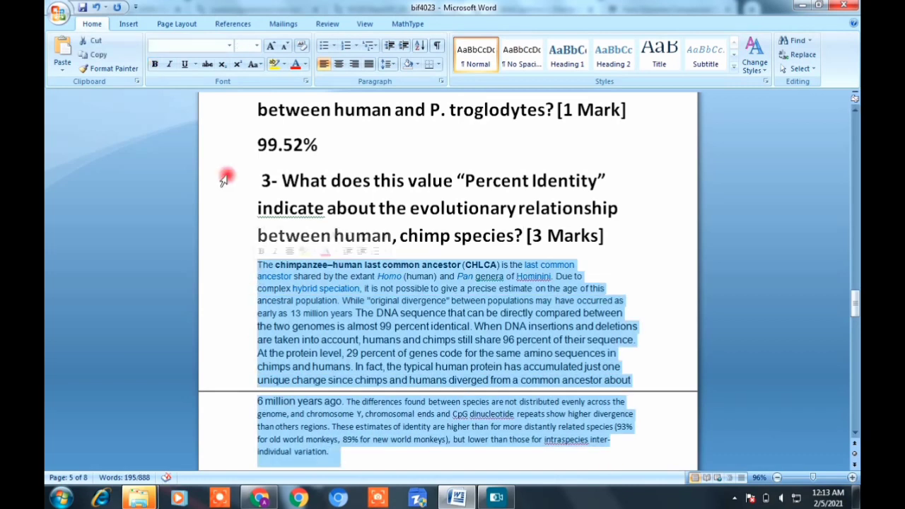
click(256, 45)
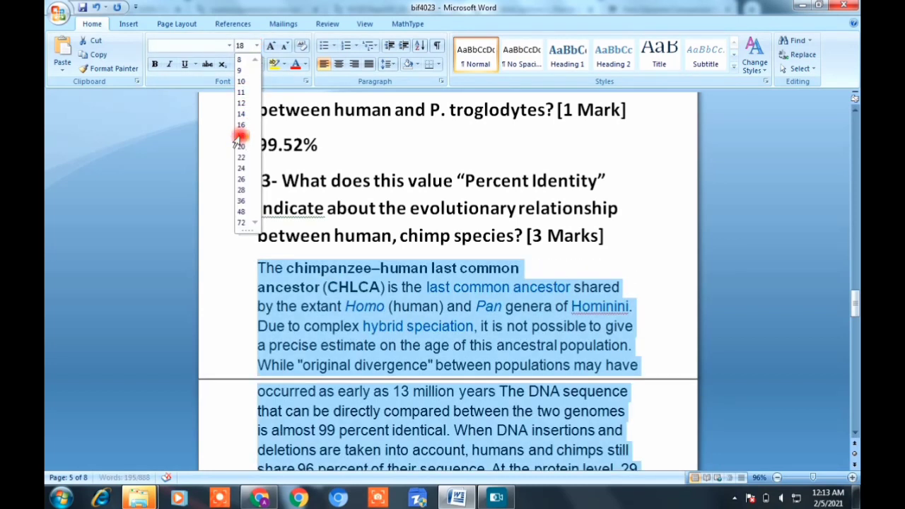
click(240, 136)
click(155, 64)
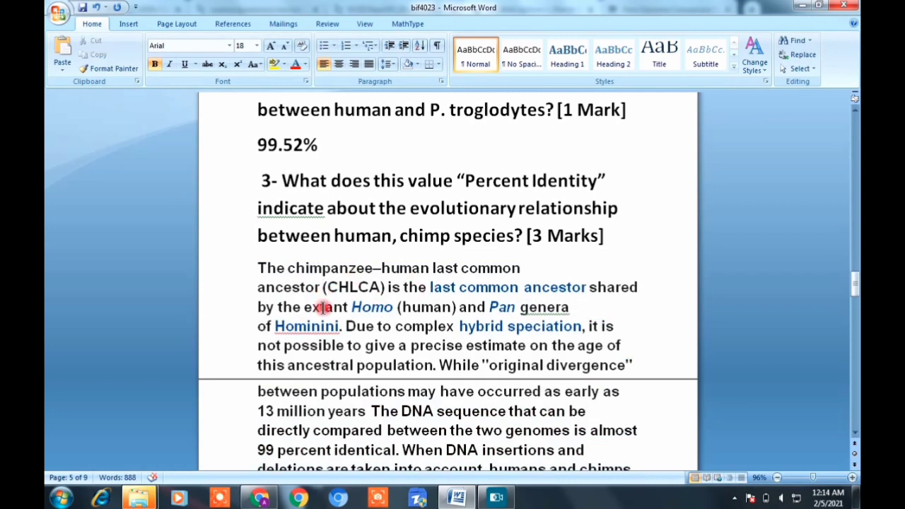
drag(388, 288, 388, 322)
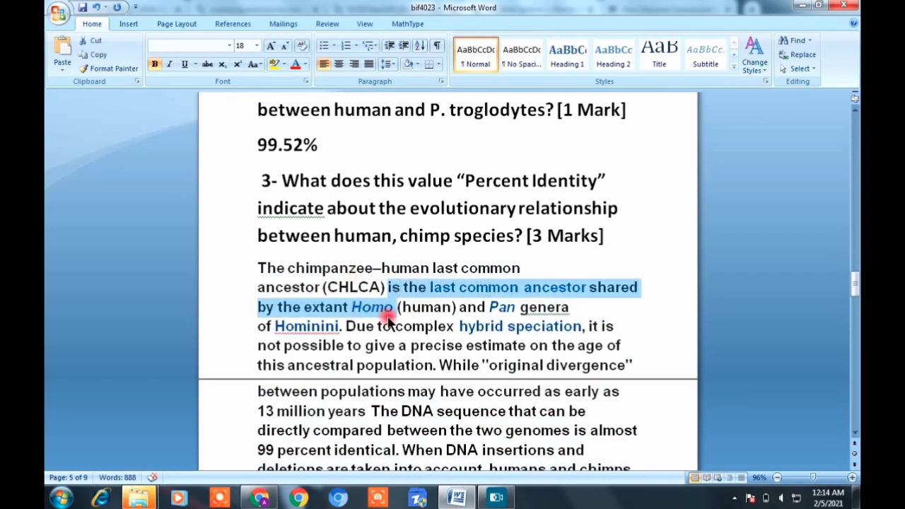
Read the question 3 answer from the last common ancestor passage through the original divergence and the direct comparison of the two genomes
click(462, 346)
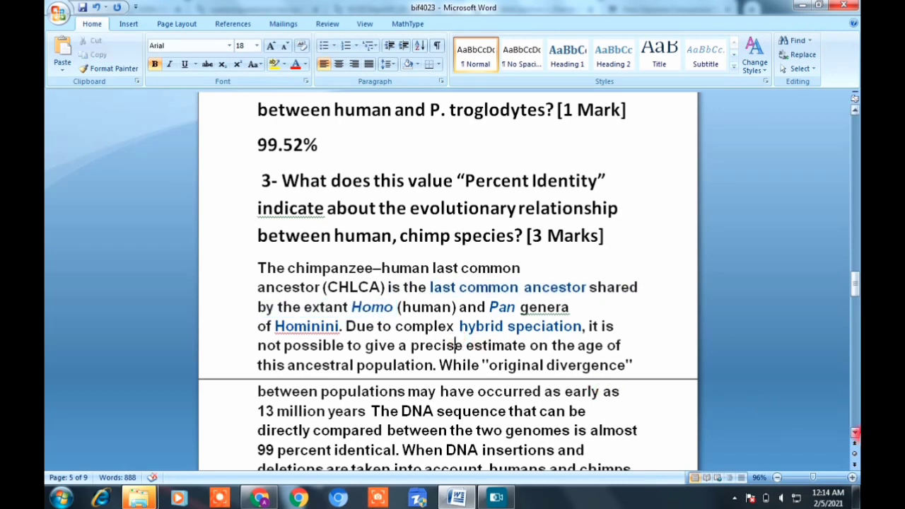
scroll(855, 433, down, 3)
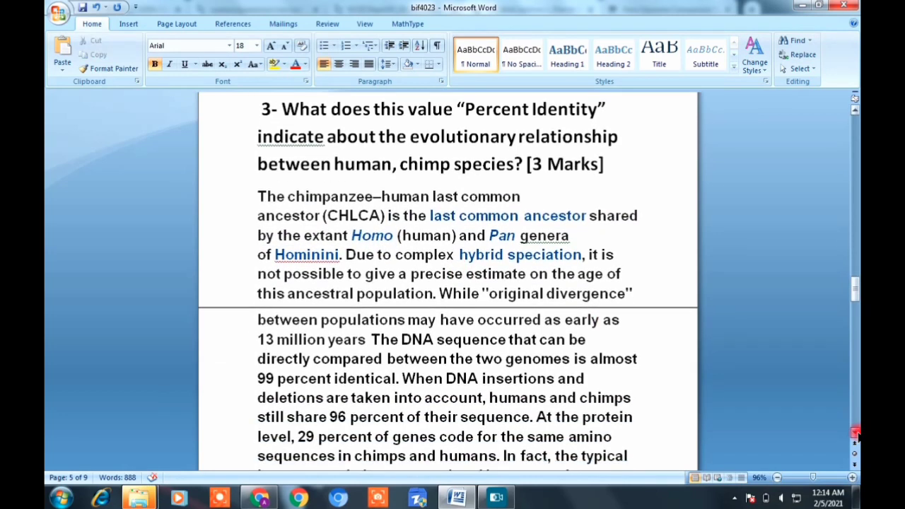
drag(325, 289, 366, 309)
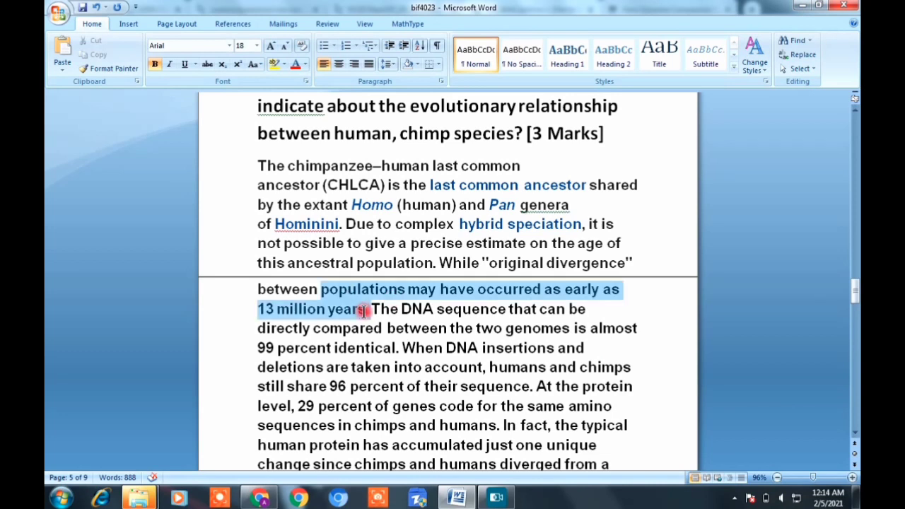
click(365, 309)
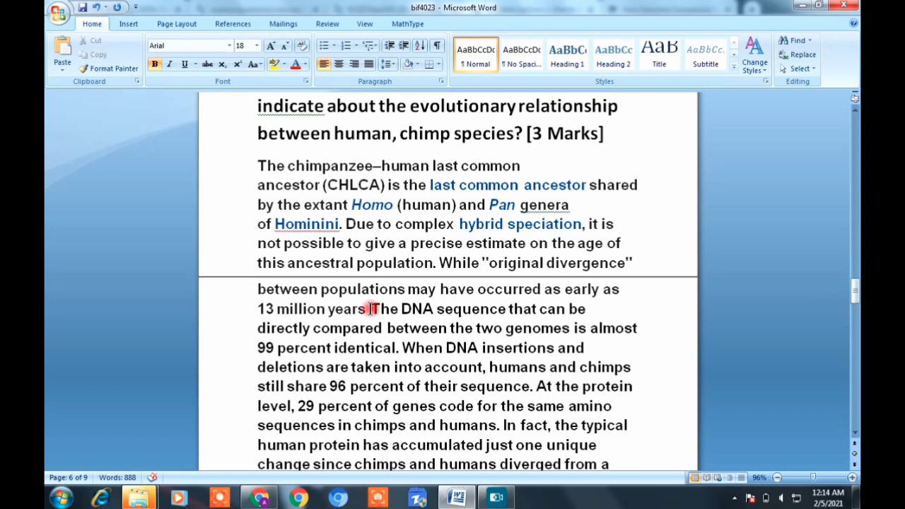
drag(371, 309, 368, 333)
click(368, 333)
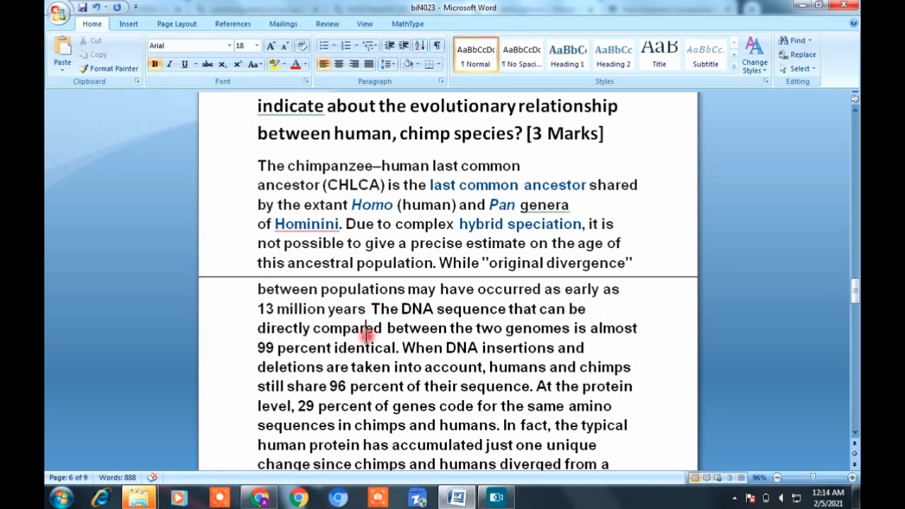
drag(469, 334, 388, 348)
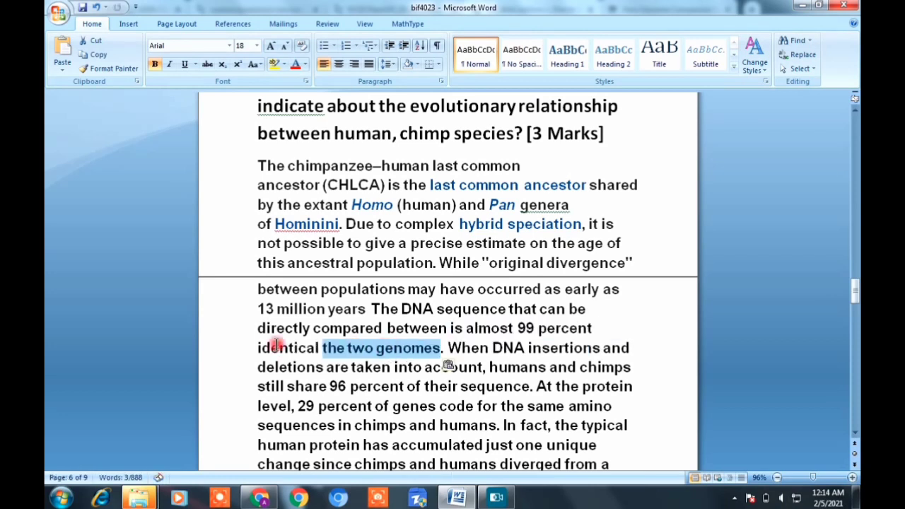
key(ctrl+z)
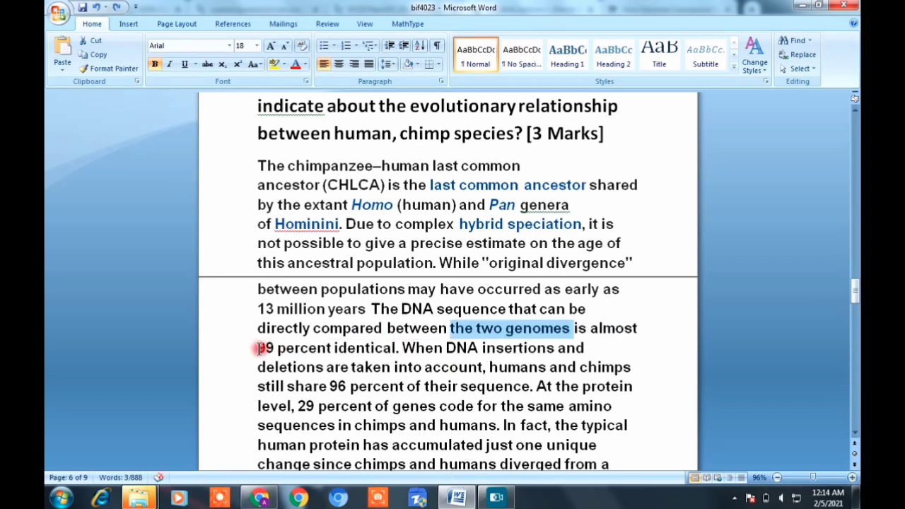
drag(258, 347, 351, 348)
click(361, 353)
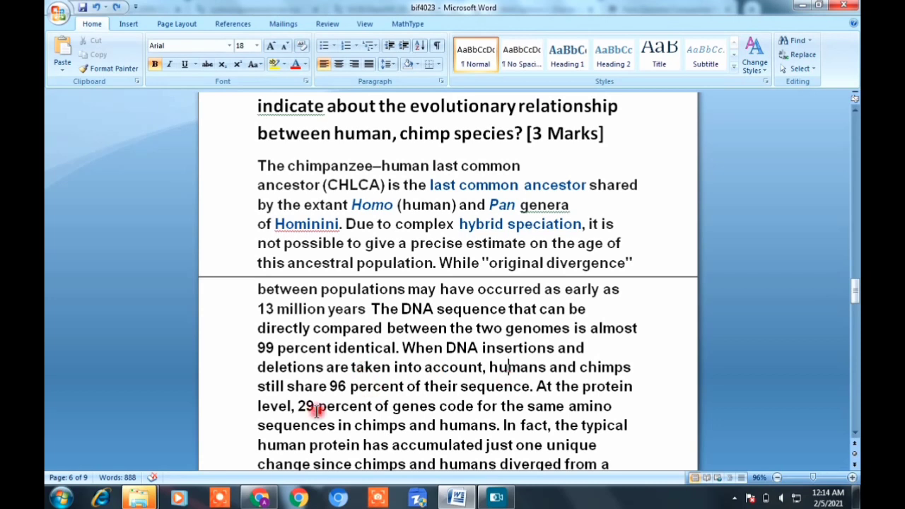
Examine the answer's sentences on DNA sequence shared by humans and chimps, genes coding for the same amino sequences, and unique protein changes
click(288, 386)
drag(290, 387, 469, 411)
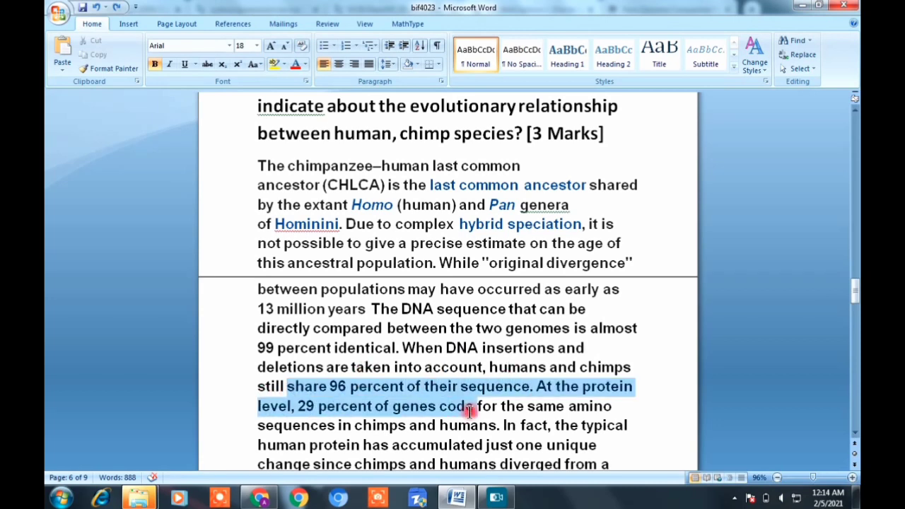
click(473, 409)
click(293, 407)
drag(295, 406, 561, 430)
click(558, 425)
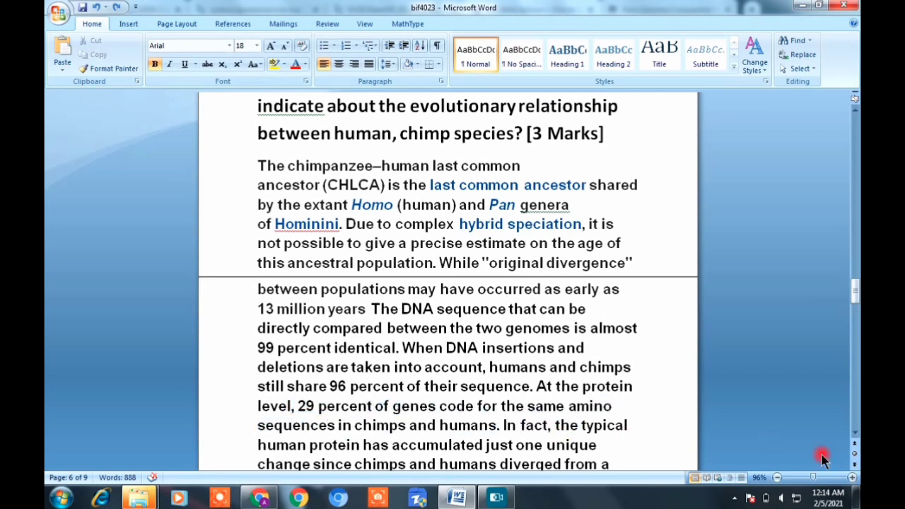
click(855, 432)
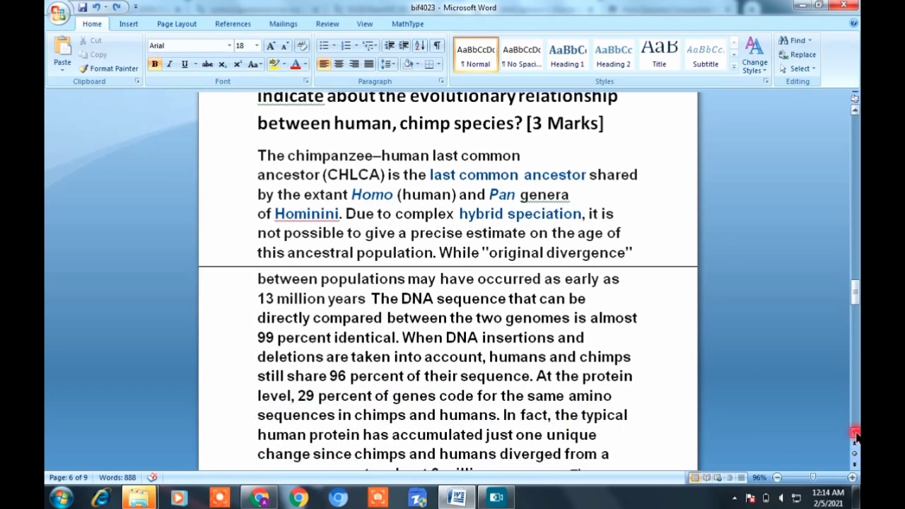
click(855, 433)
click(855, 432)
scroll(855, 433, down, 3)
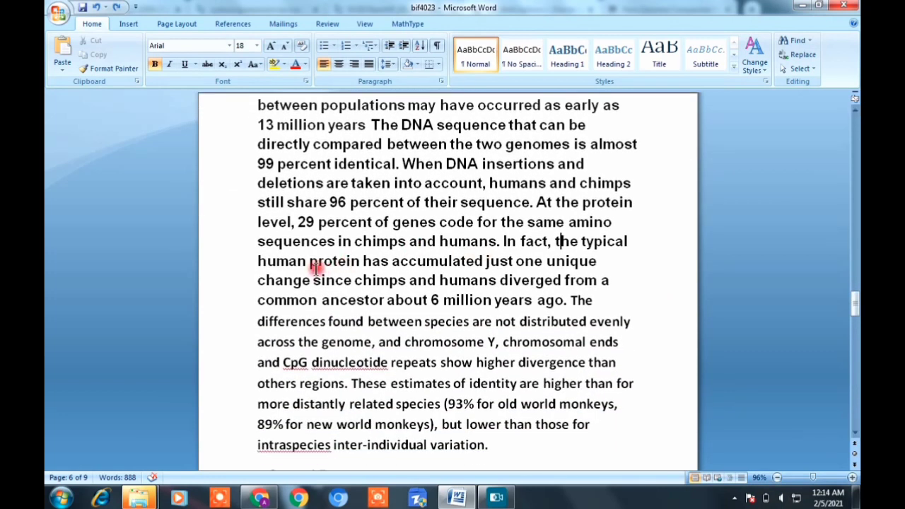
drag(304, 260, 352, 296)
click(352, 295)
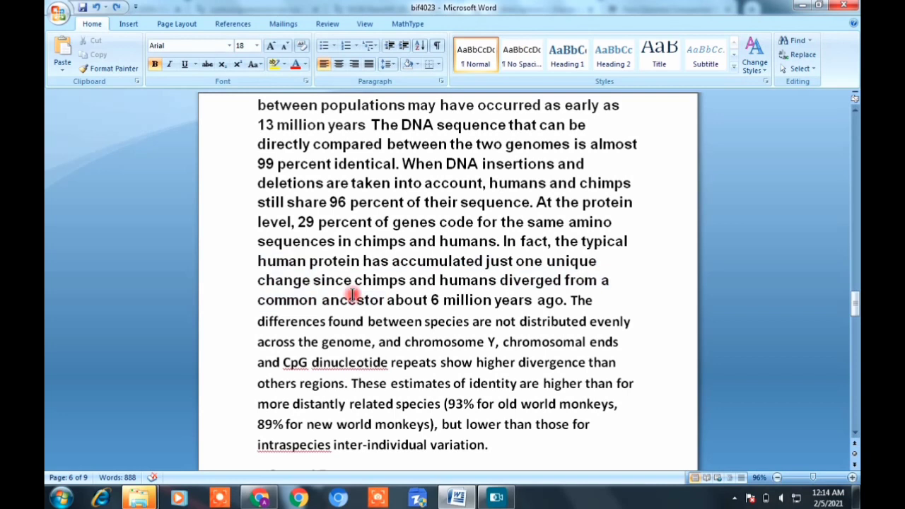
Review the rest of the answer on the divergence date, differences across the genome, and identity estimates for more distantly related species
drag(430, 300, 549, 302)
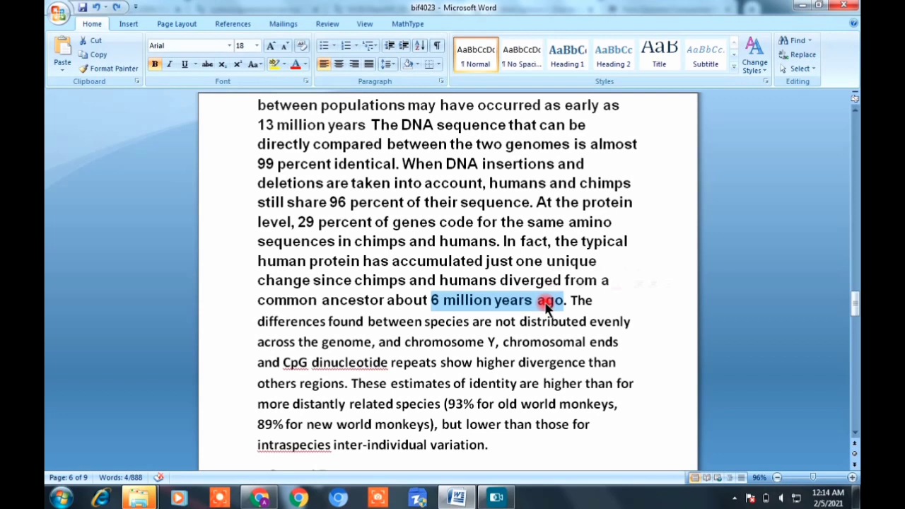
click(607, 307)
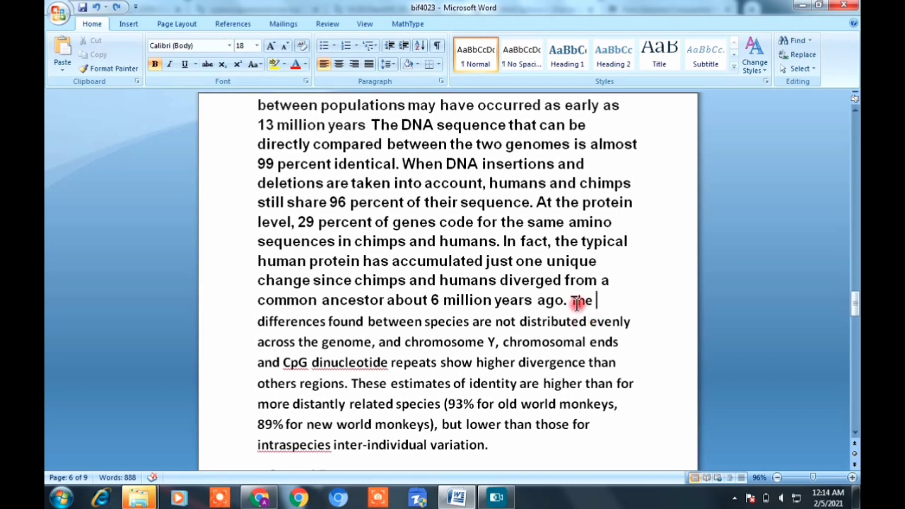
drag(570, 300, 543, 344)
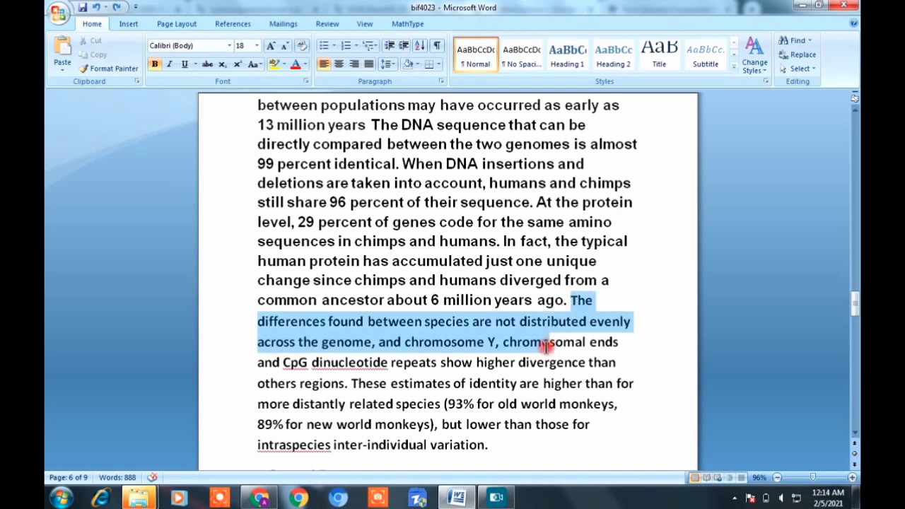
click(548, 345)
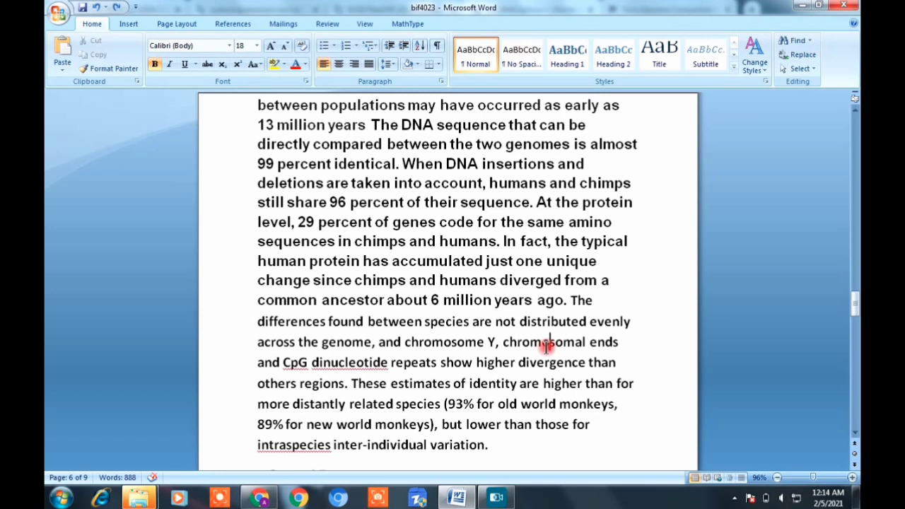
drag(281, 364, 370, 376)
click(368, 375)
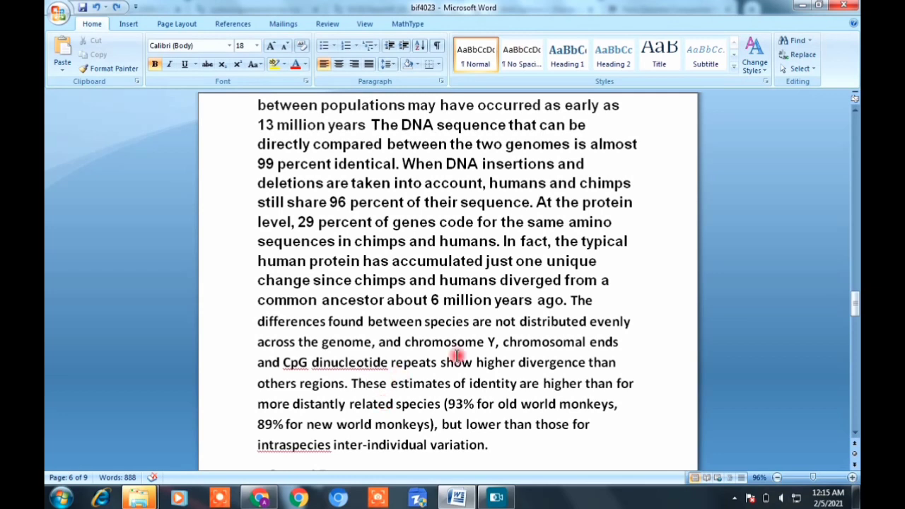
drag(408, 407, 475, 451)
click(484, 445)
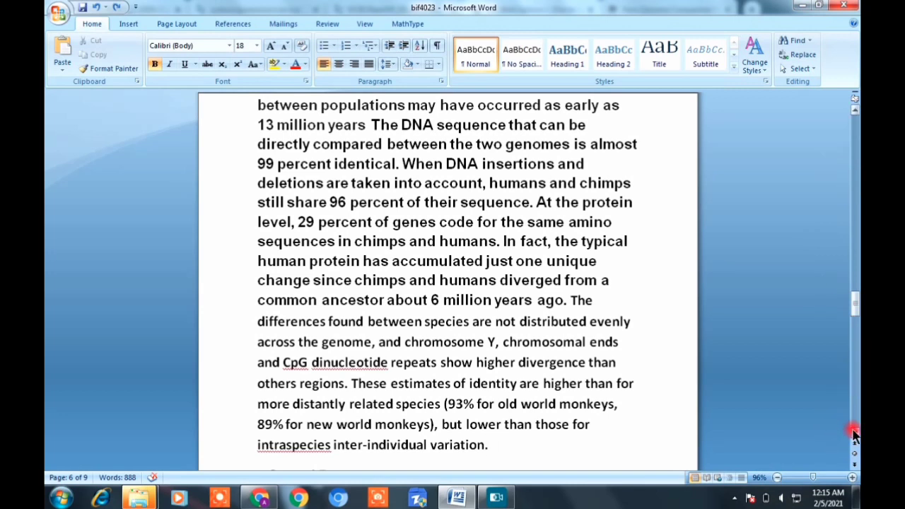
Read Step 15 and its first question about the common name of Pongo abelii
scroll(855, 434, down, 3)
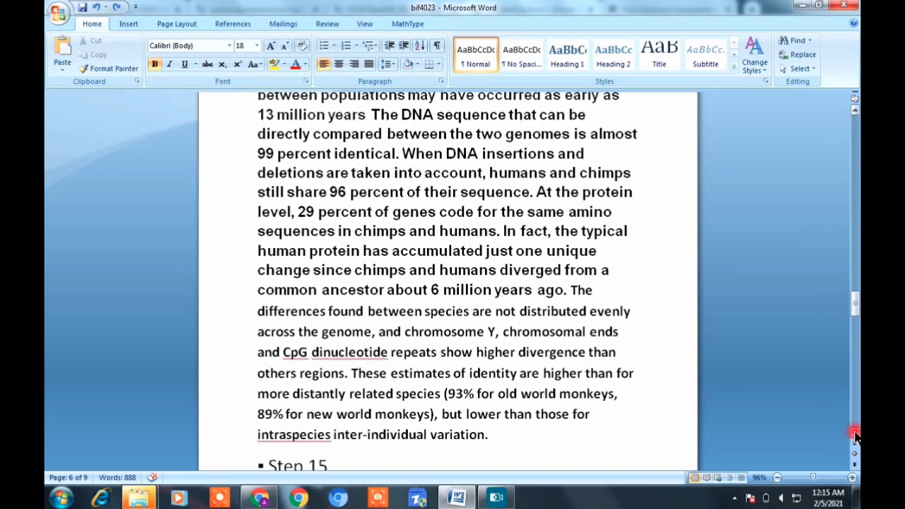
scroll(854, 434, down, 3)
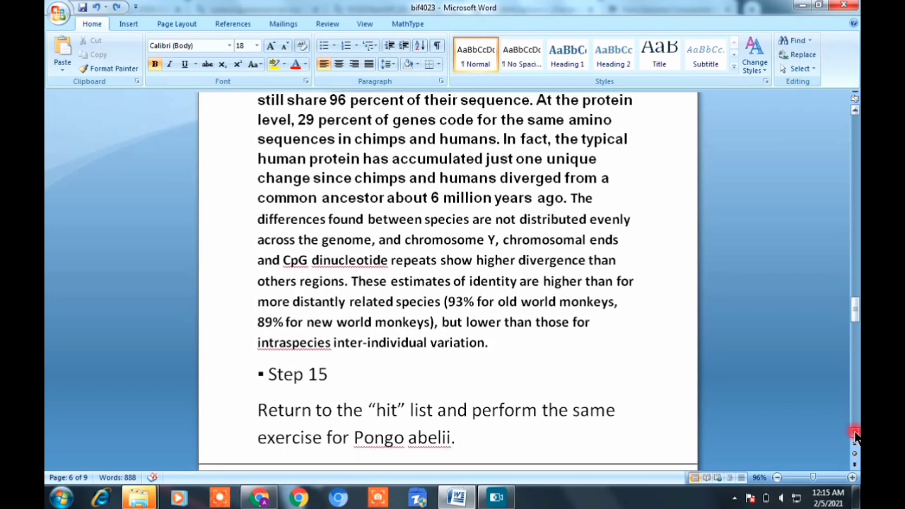
scroll(854, 434, down, 2)
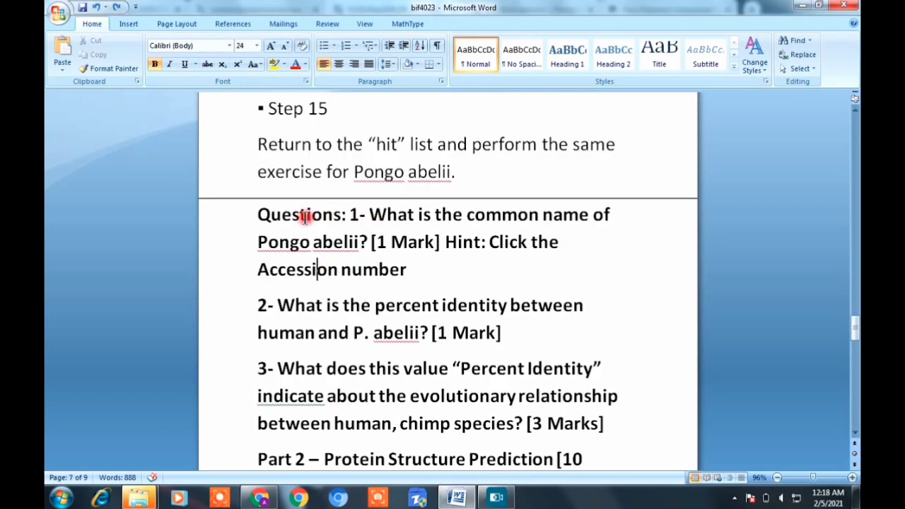
drag(361, 214, 416, 270)
click(416, 270)
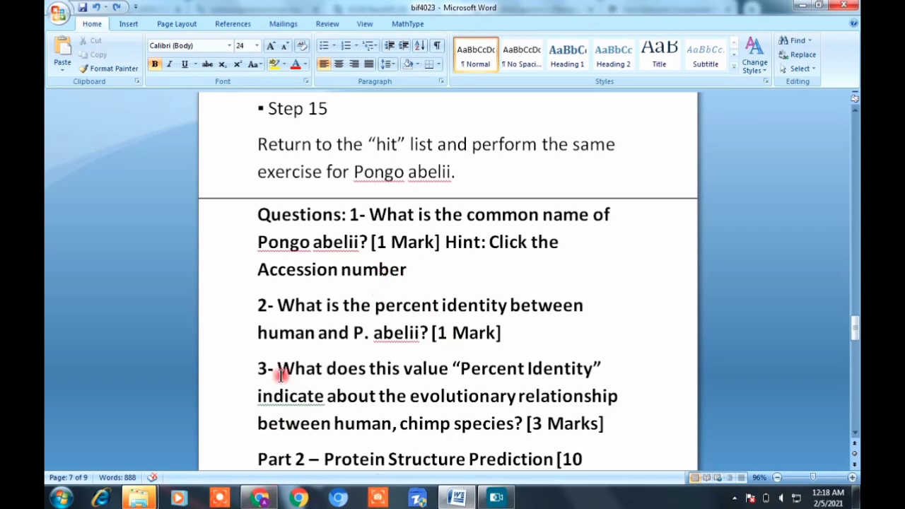
drag(369, 242, 265, 245)
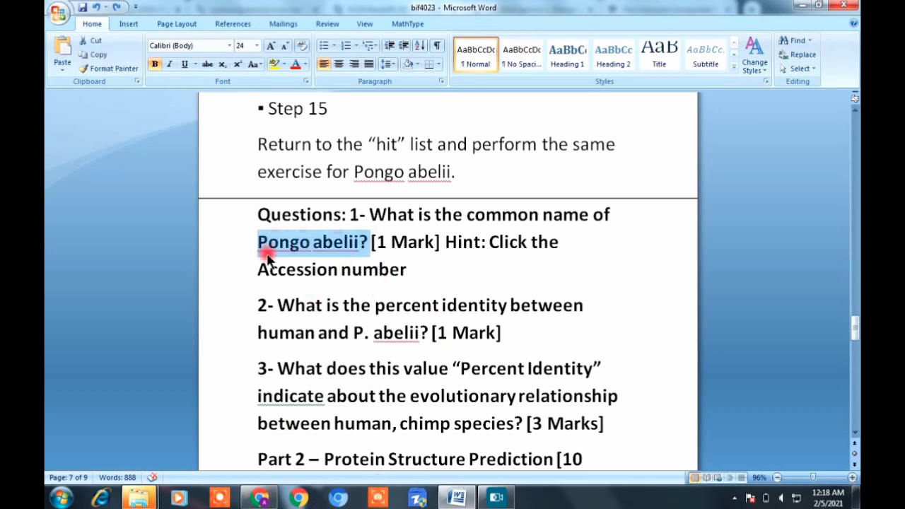
Check the Pongo abelii percent identity in the BLAST hit list in Chrome and enter 99.36% under question 2 in Word
click(261, 499)
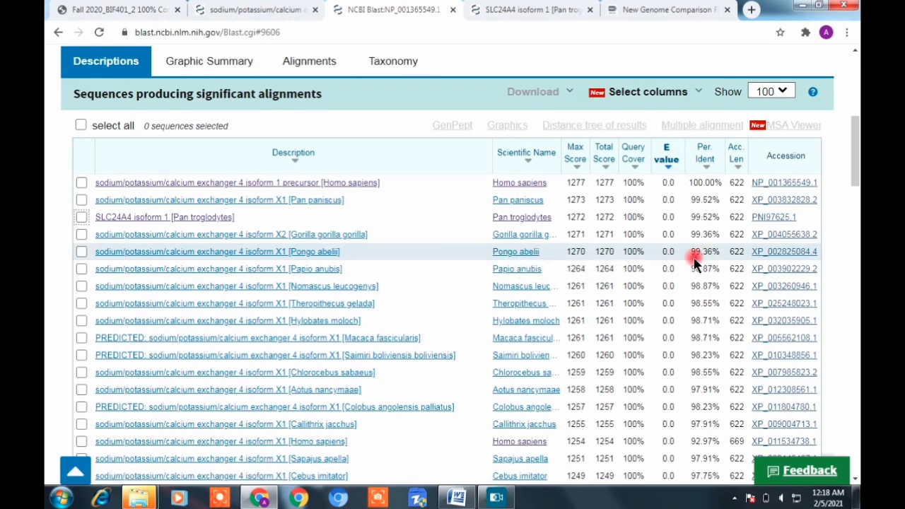
click(458, 498)
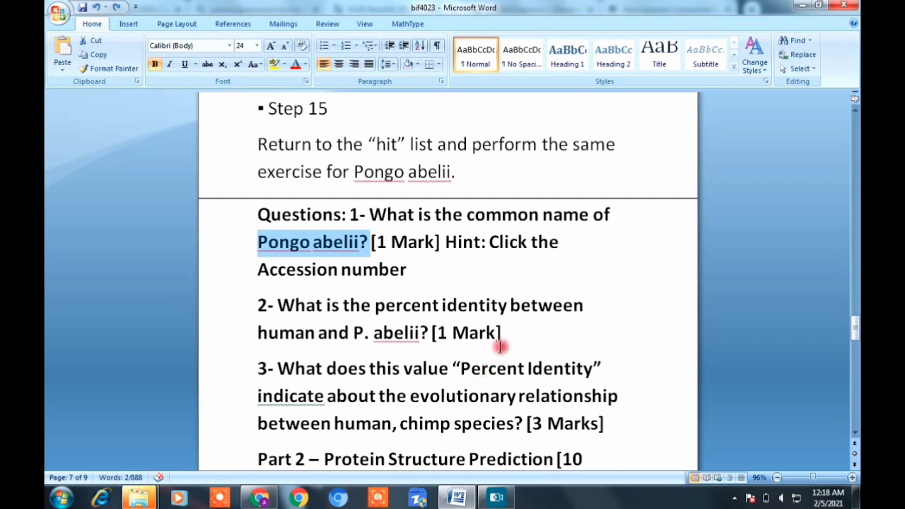
click(502, 337)
key(Return)
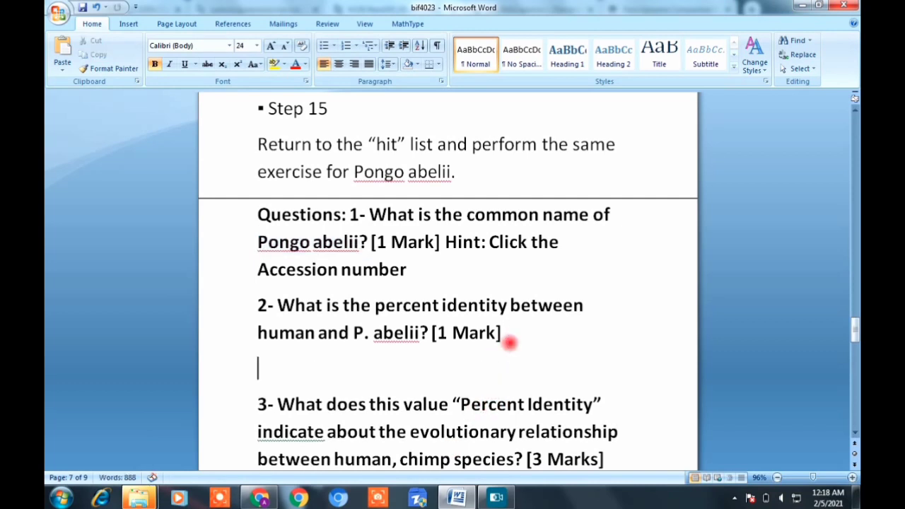
text(99.36)
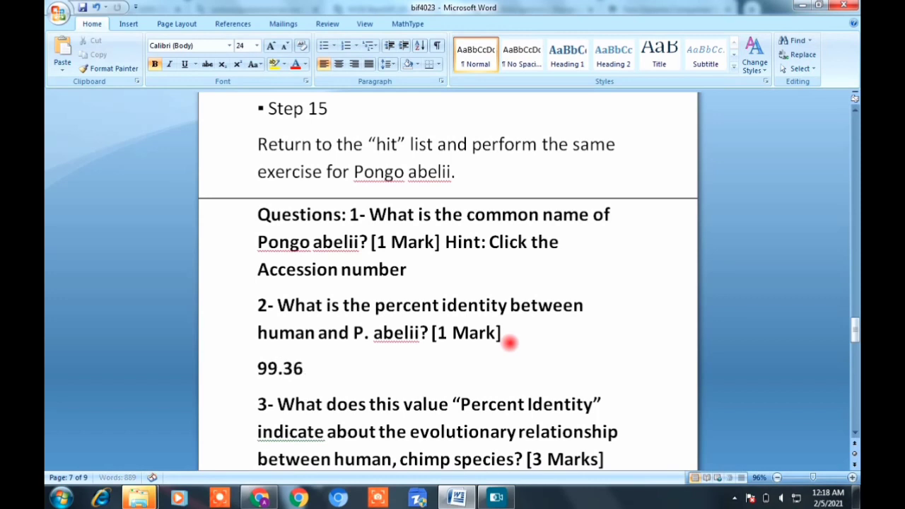
text(%)
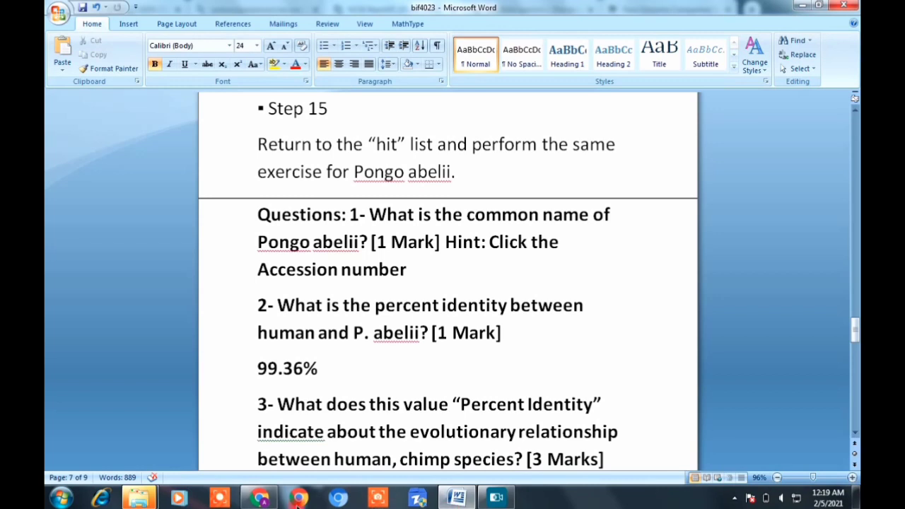
In Chrome, open the protein record of the Gorilla gorilla gorilla hit, XP_004055638.2, and copy its source entry
click(260, 499)
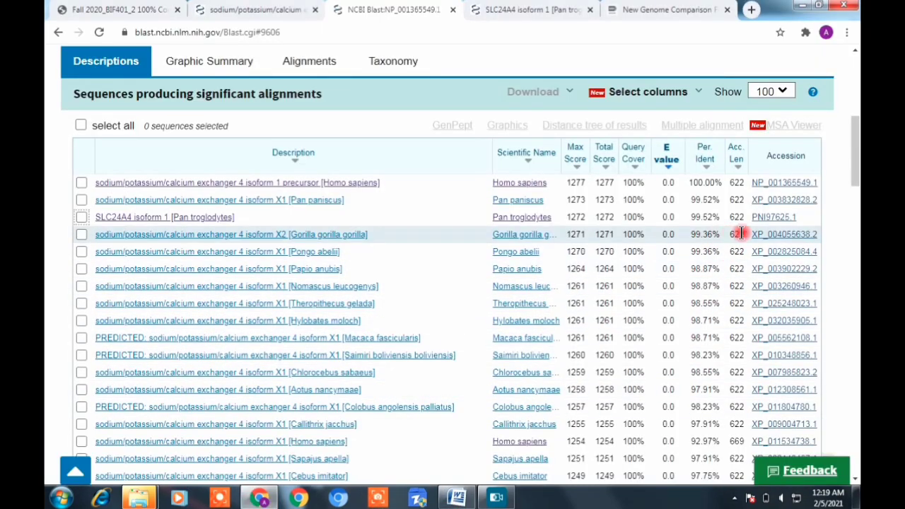
click(787, 239)
key(ctrl+Tab)
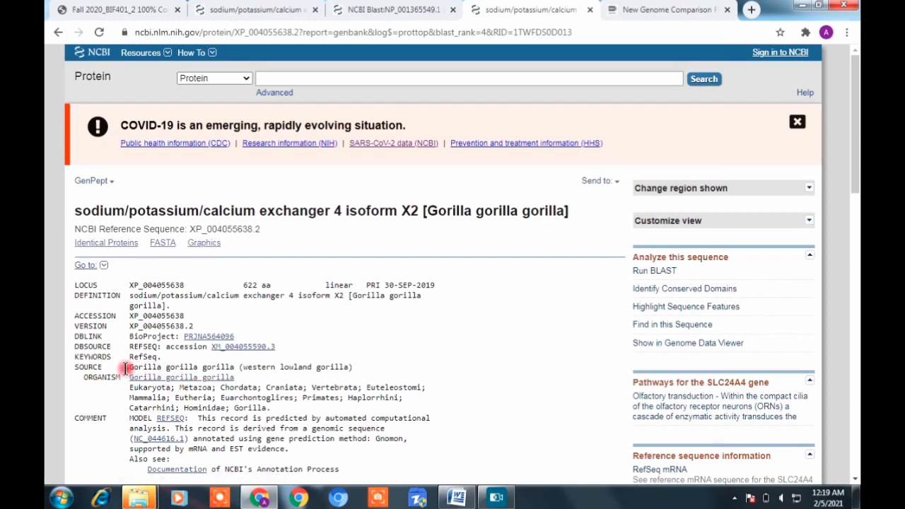
drag(125, 367, 365, 369)
key(ctrl+c)
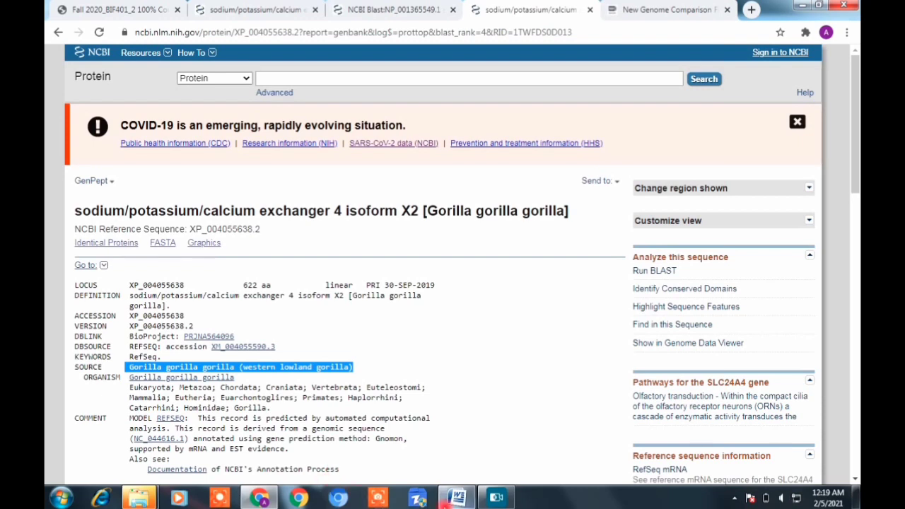
Paste "Gorilla gorilla gorilla (western lowland gorilla)" on a new line under the Pongo abelii common name question in Word
click(440, 499)
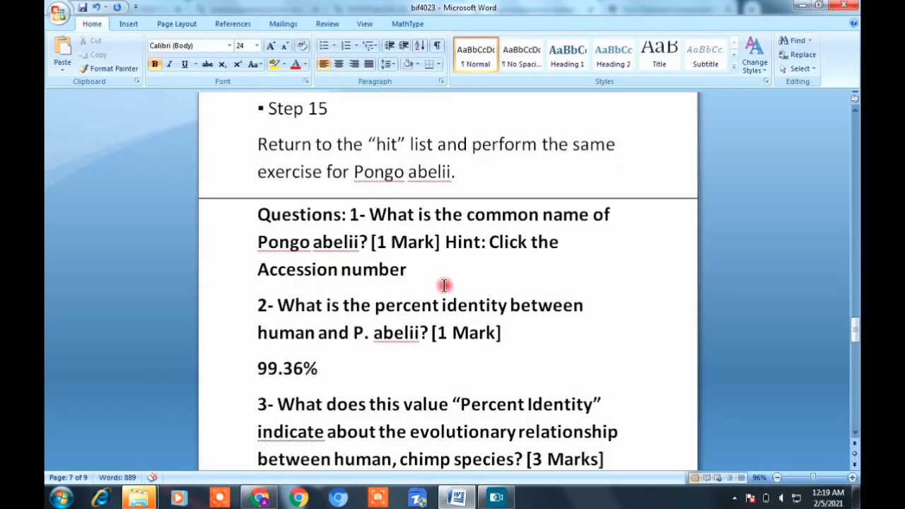
click(420, 269)
key(Return)
key(ctrl+v)
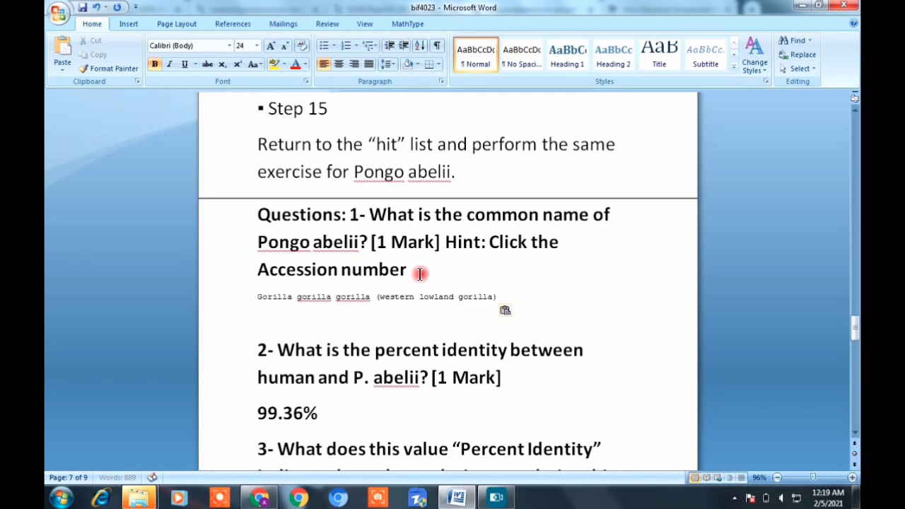
Format the "Gorilla gorilla gorilla (western lowland gorilla)" answer in Word as 16 pt, red and bold
drag(491, 297, 231, 299)
click(271, 46)
click(270, 45)
click(271, 45)
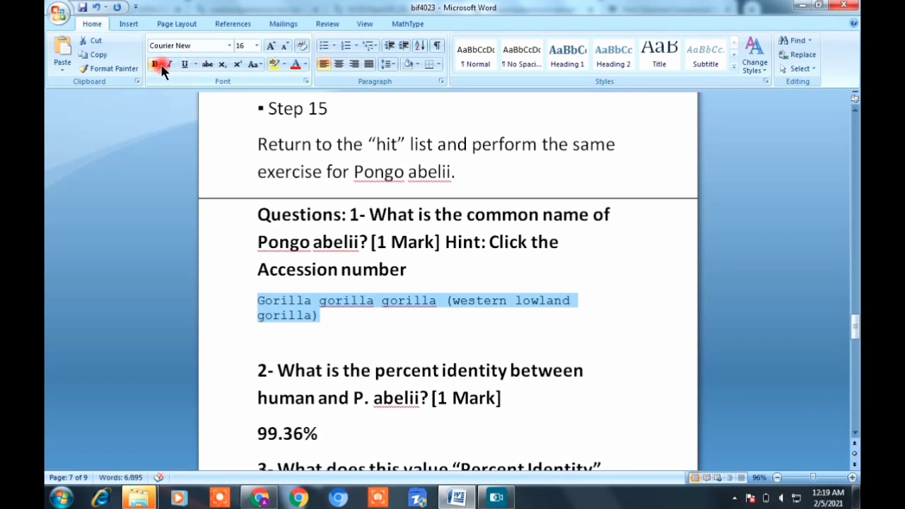
click(296, 64)
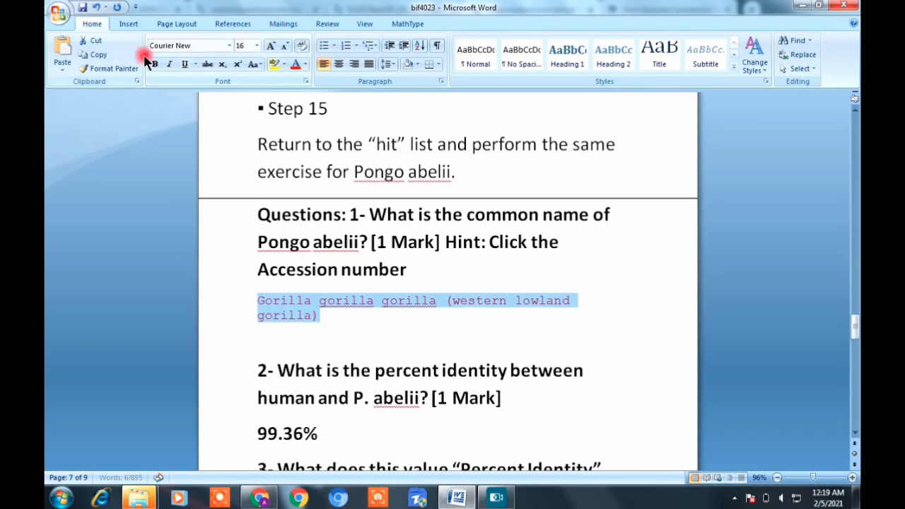
click(155, 63)
click(346, 335)
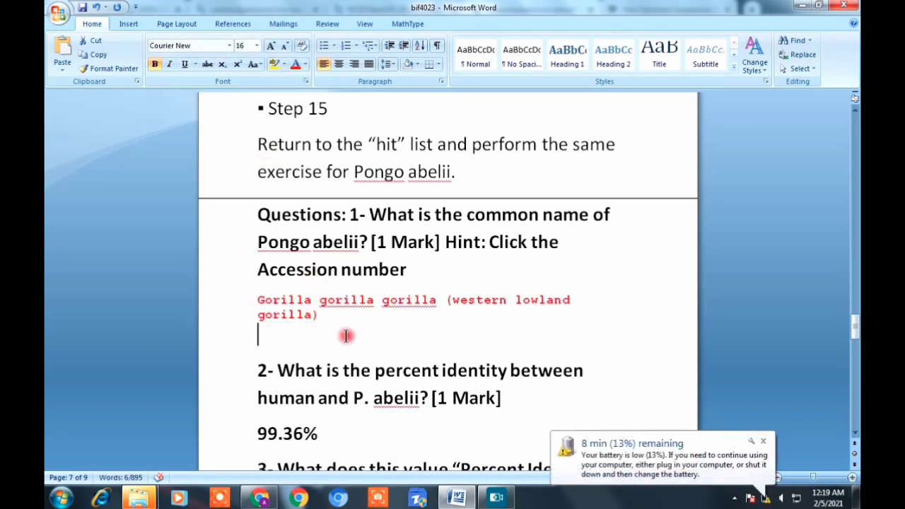
Read question 3 about percent identity and the evolutionary relationship, and review the earlier answer on human and chimp divergence
scroll(346, 335, down, 3)
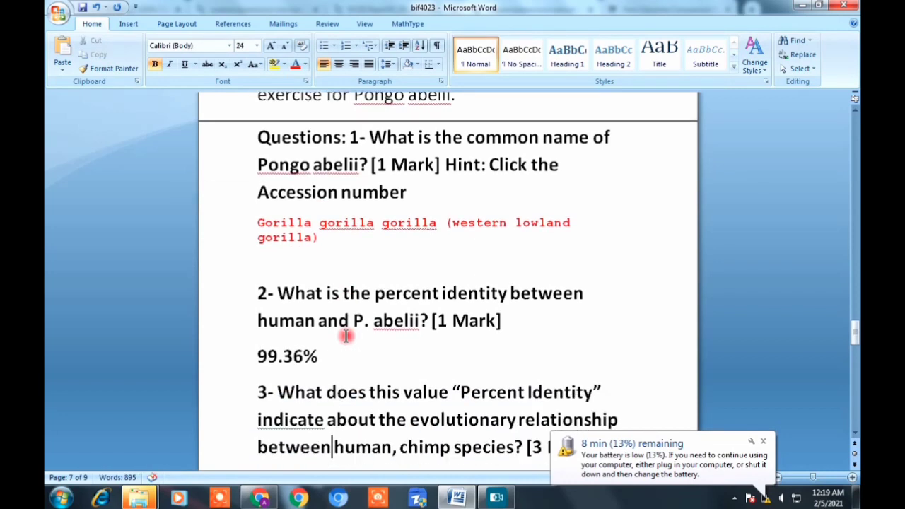
click(763, 444)
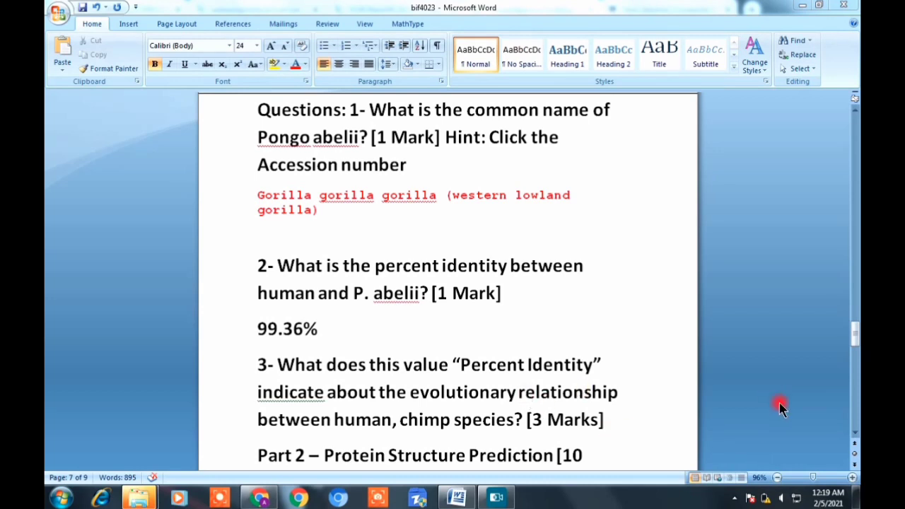
click(855, 434)
drag(293, 350, 464, 414)
click(464, 413)
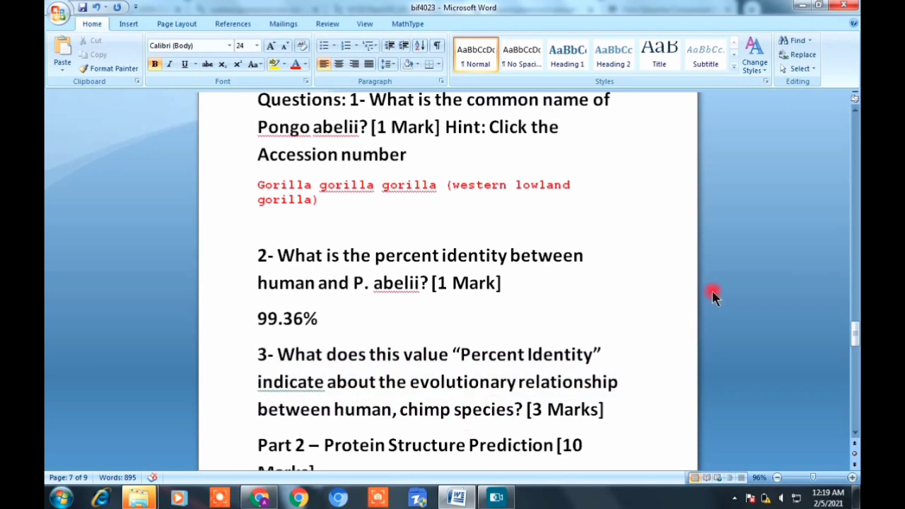
click(855, 108)
drag(855, 111, 856, 111)
scroll(856, 113, up, 1)
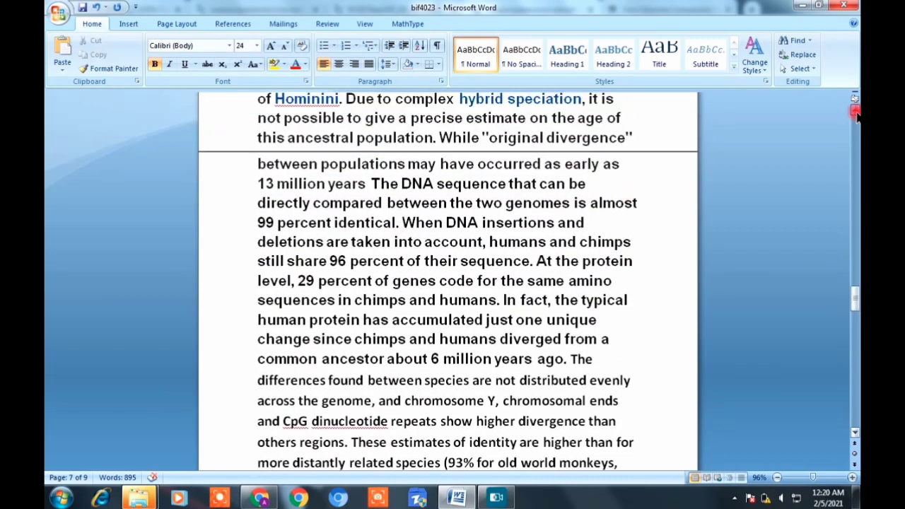
drag(284, 117, 376, 327)
click(376, 327)
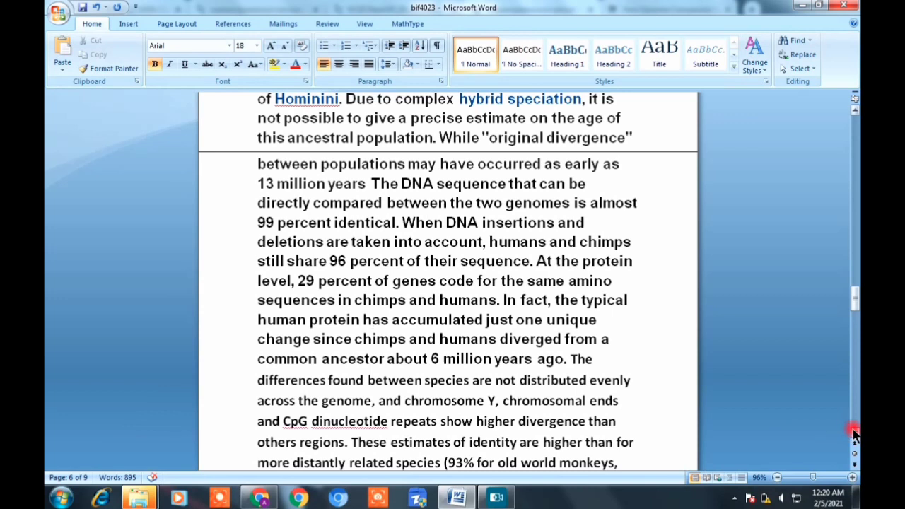
Add an empty answer line below question 3, just before the Part 2 heading
click(855, 434)
drag(854, 434, 855, 434)
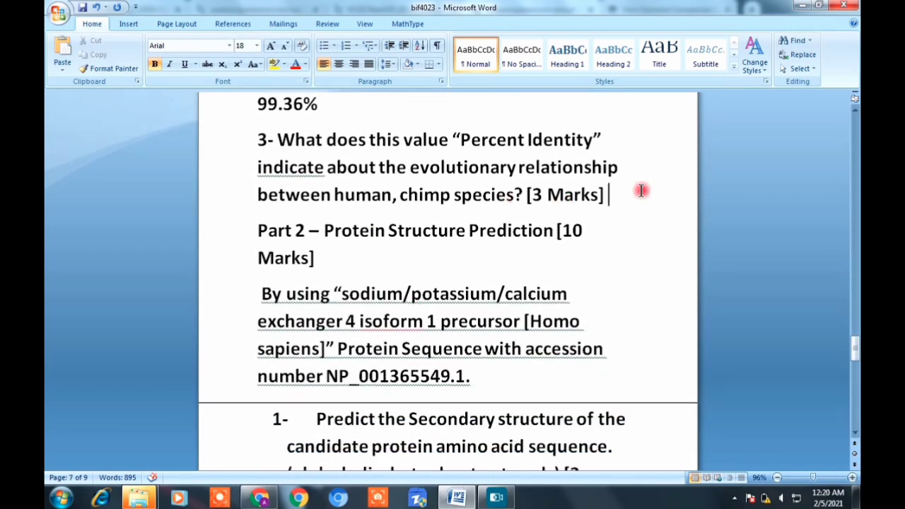
key(Return)
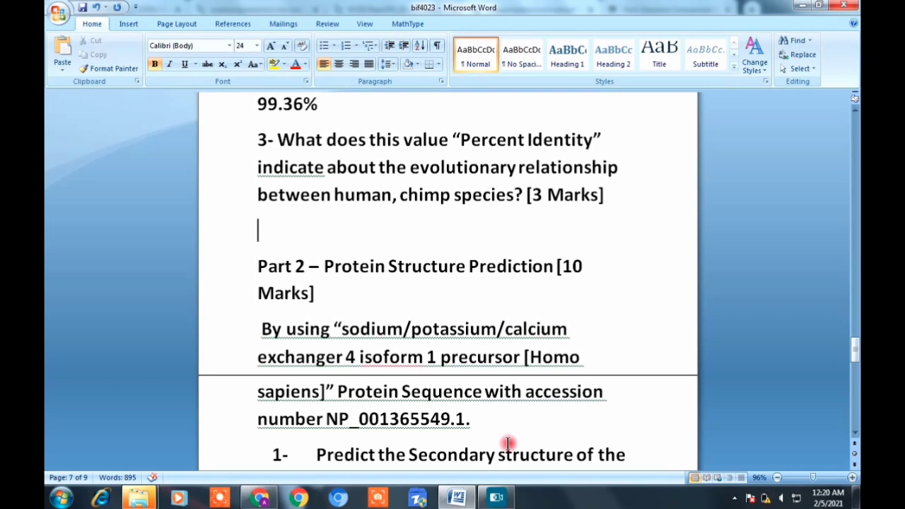
click(495, 499)
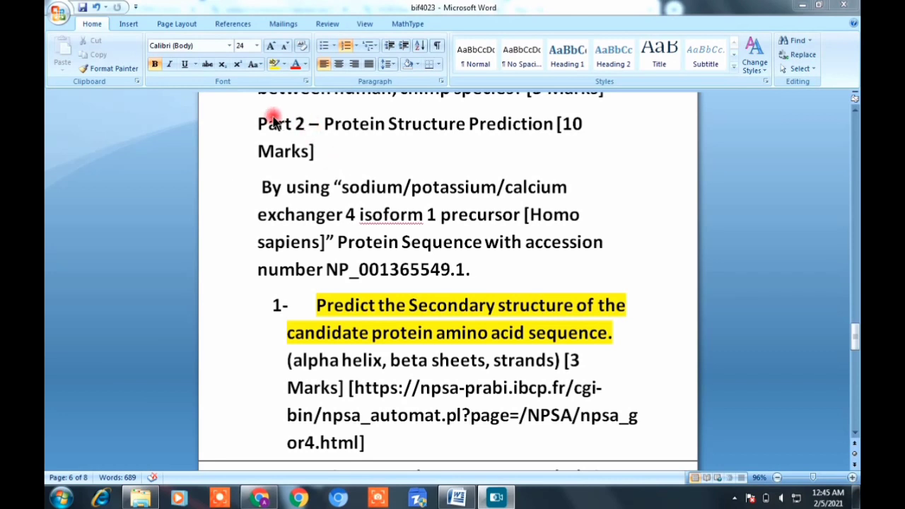
Read the Part 2 protein structure prediction instructions, including the protein name, accession number and the secondary structure task in question 1
drag(256, 117, 366, 153)
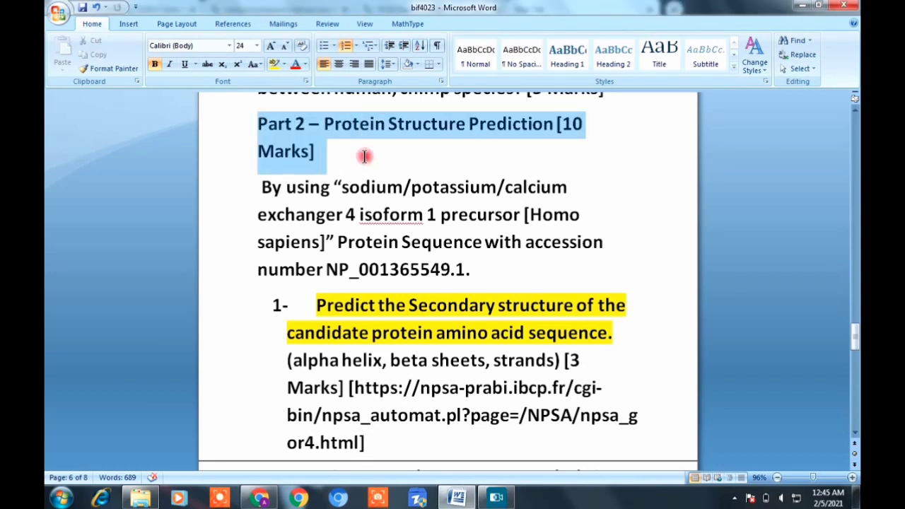
click(369, 155)
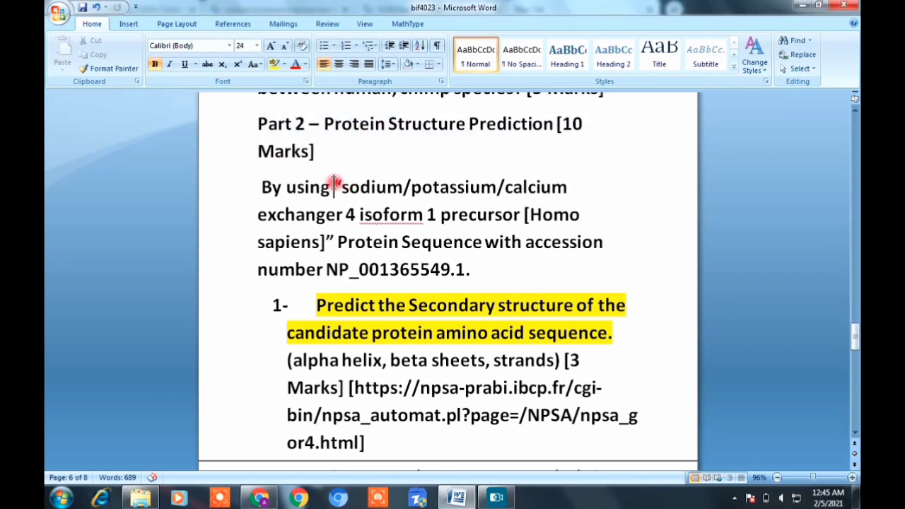
drag(335, 188, 362, 217)
drag(420, 238, 358, 246)
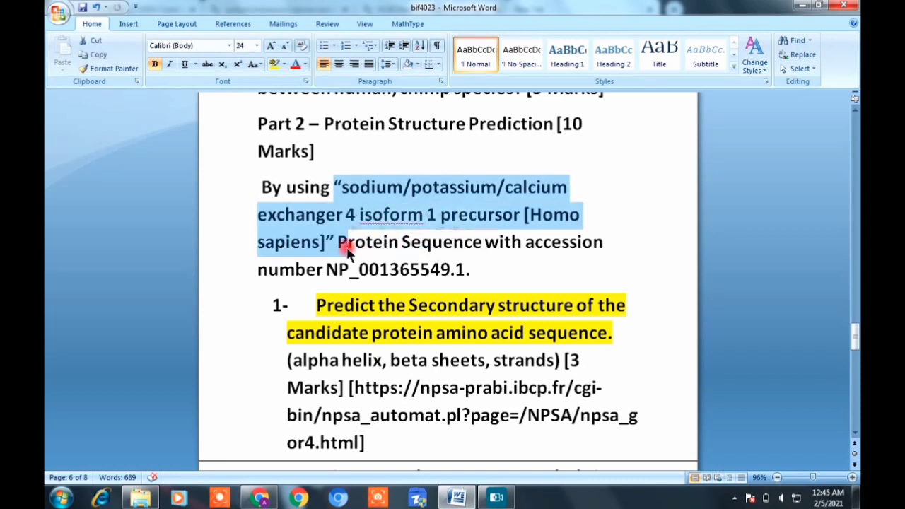
click(459, 252)
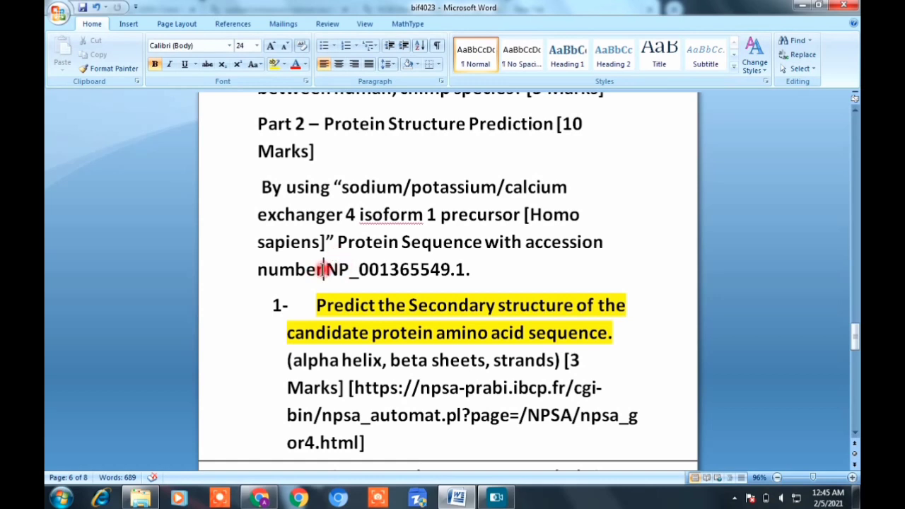
drag(345, 269, 485, 269)
click(483, 276)
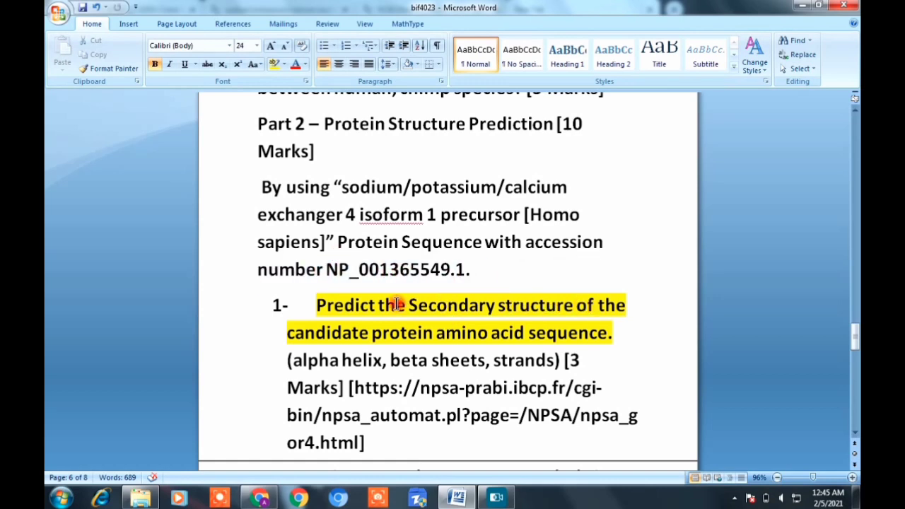
drag(380, 305, 433, 334)
click(572, 276)
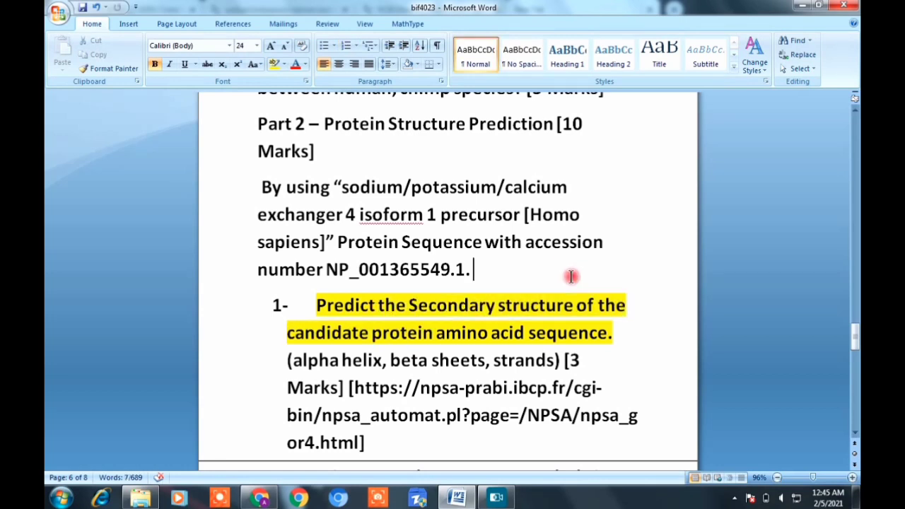
drag(318, 369, 545, 362)
click(545, 362)
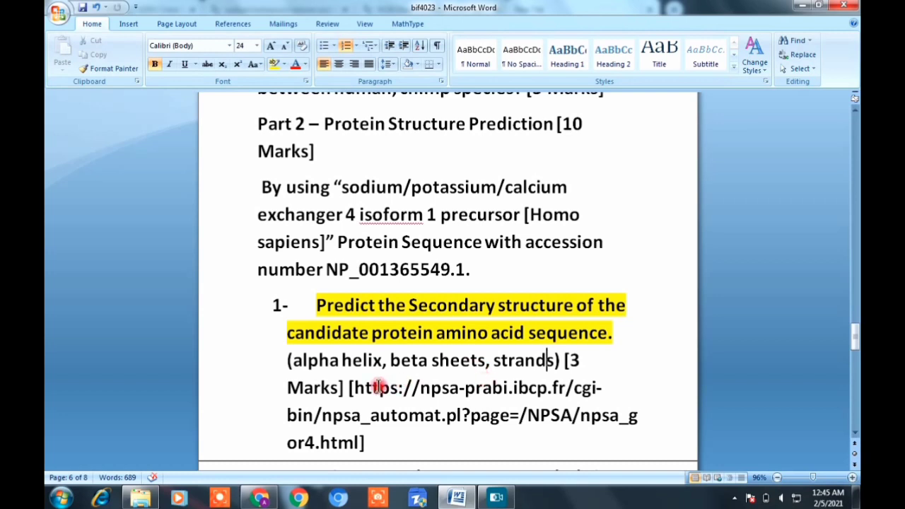
Copy the npsa_gor4.html link from question 1 in Word and open it in Chrome
drag(353, 387, 490, 417)
mouse_move(368, 439)
mouse_down()
mouse_move(347, 450)
mouse_move(359, 452)
mouse_up()
key(ctrl+c)
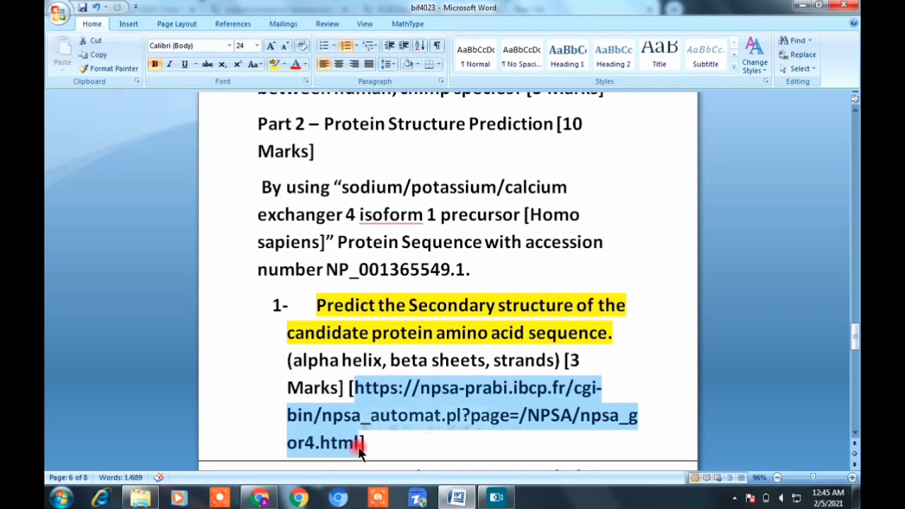
click(259, 498)
key(ctrl+v)
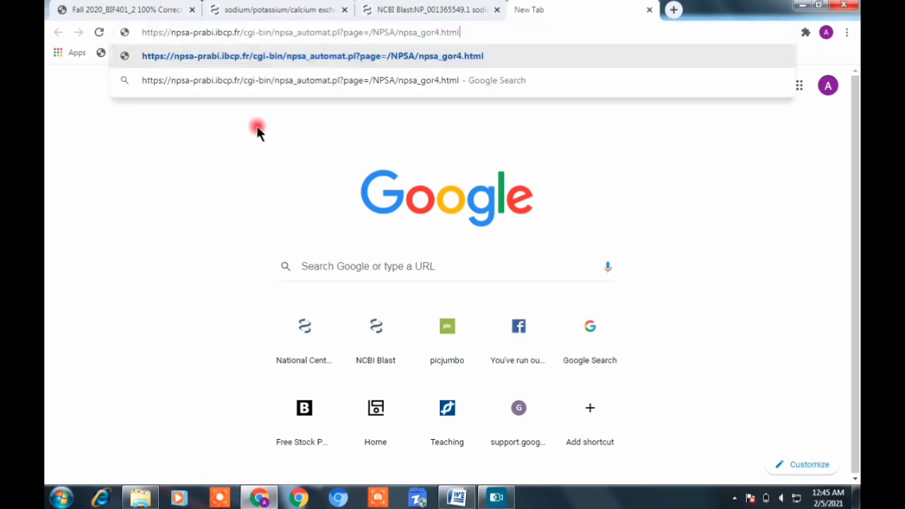
key(Return)
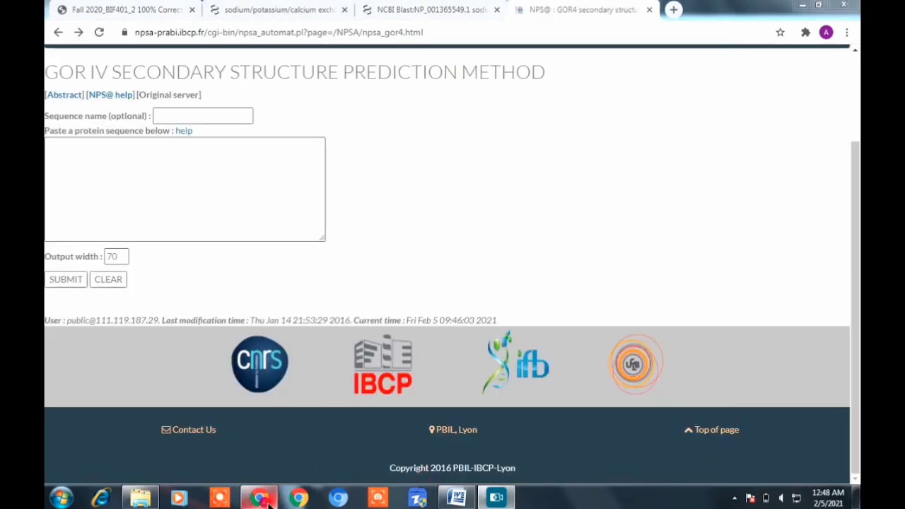
Copy the amino acid sequence of NP_001365549.1 from its NCBI FASTA page, leaving out the header line
click(315, 11)
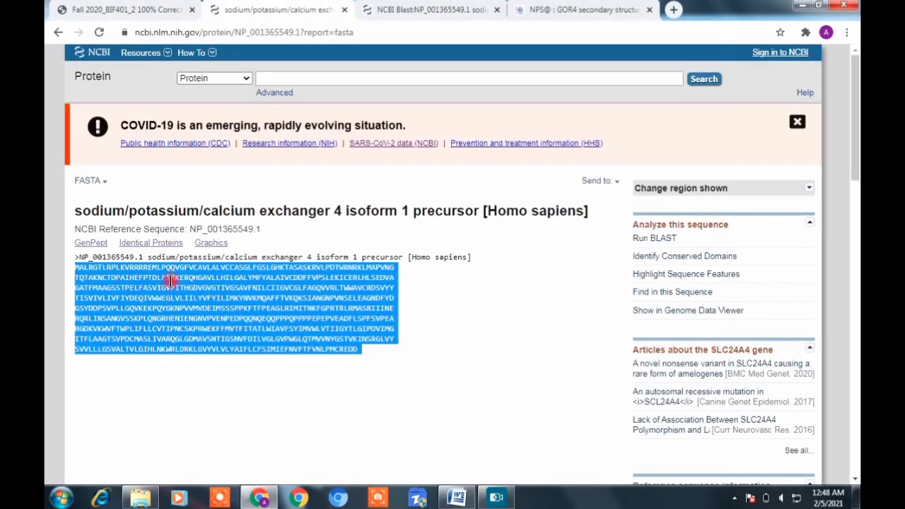
click(122, 285)
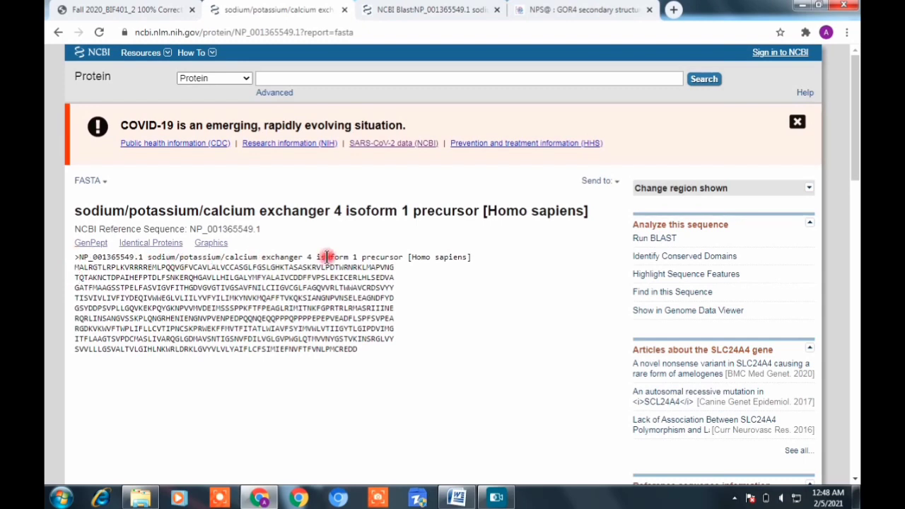
drag(471, 257, 151, 256)
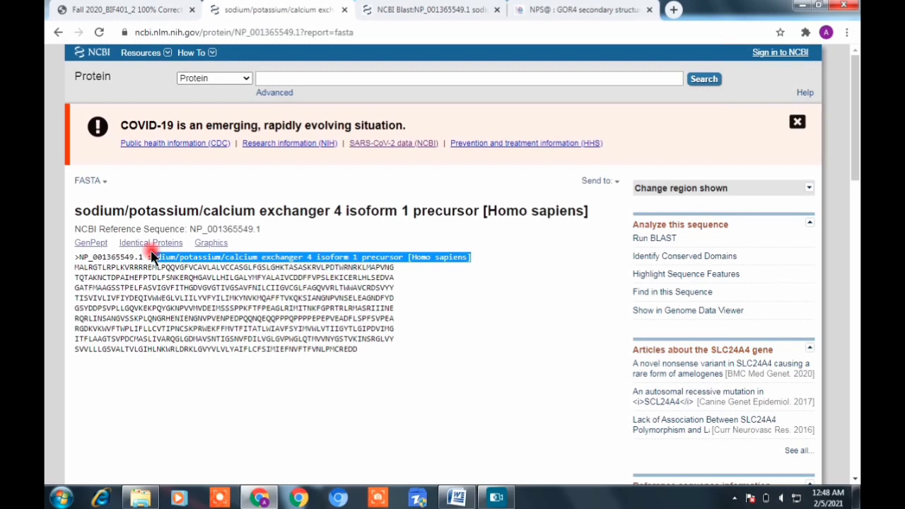
click(75, 274)
drag(74, 267, 365, 358)
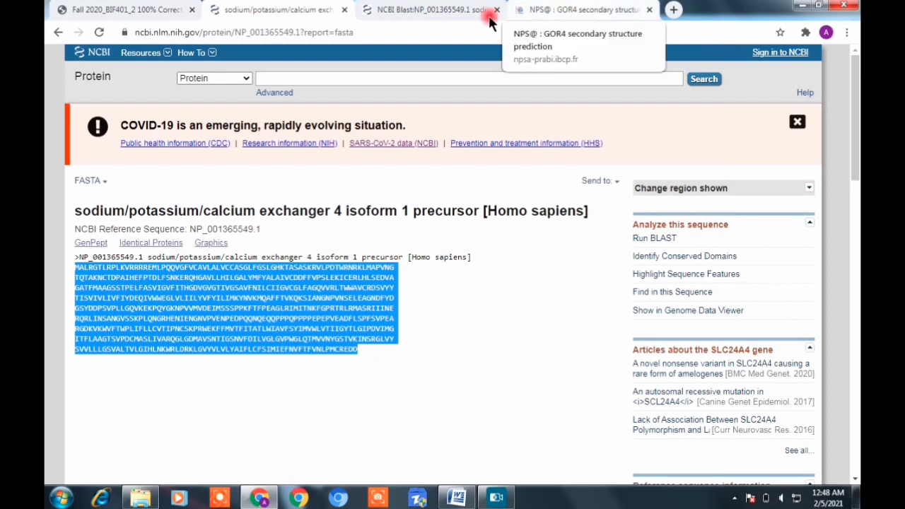
Paste the copied protein sequence into the GOR IV prediction form, name the sequence "mcxxxxxxx" and submit it
click(459, 10)
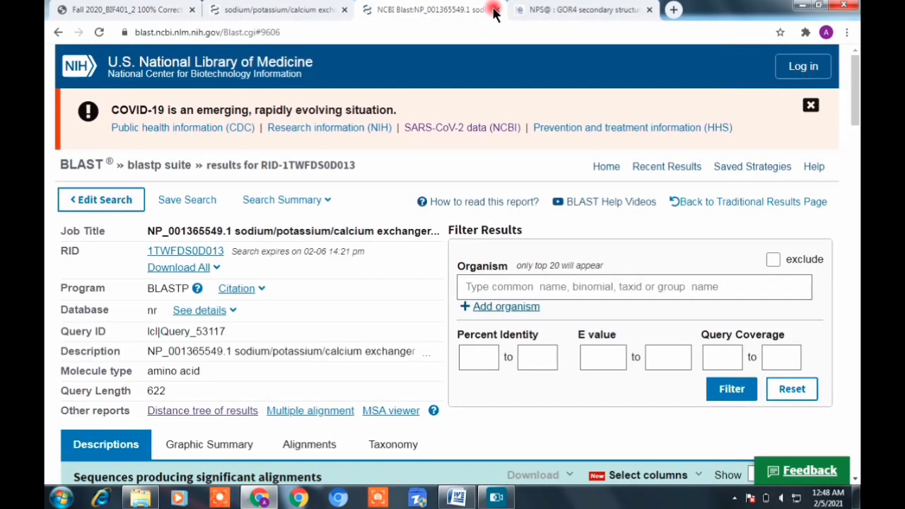
click(535, 10)
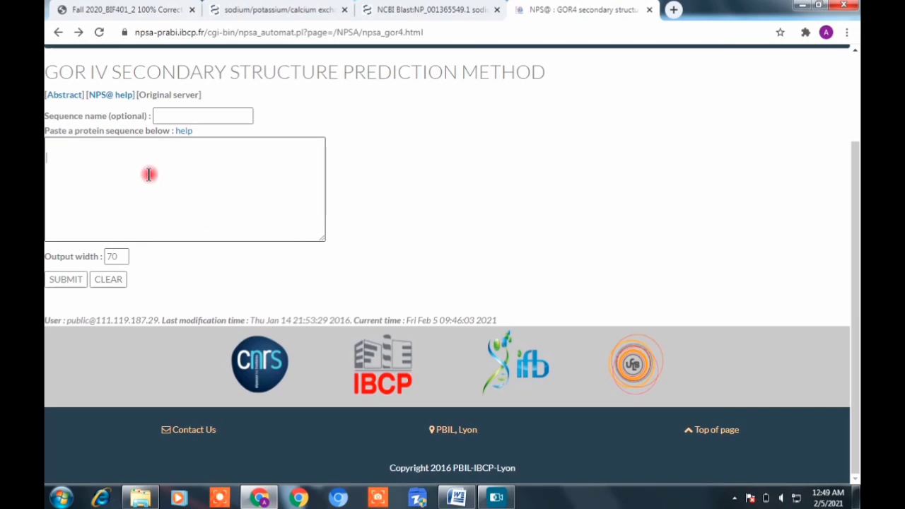
key(ctrl+v)
click(65, 280)
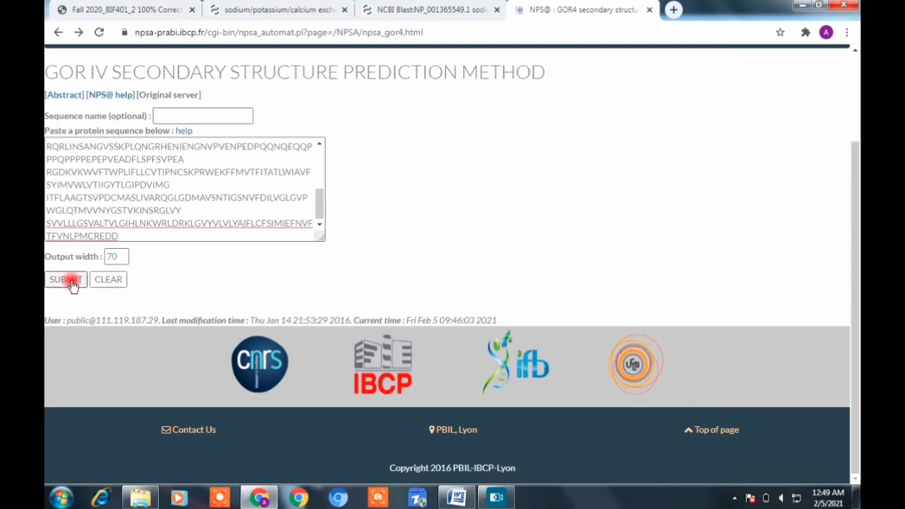
click(174, 119)
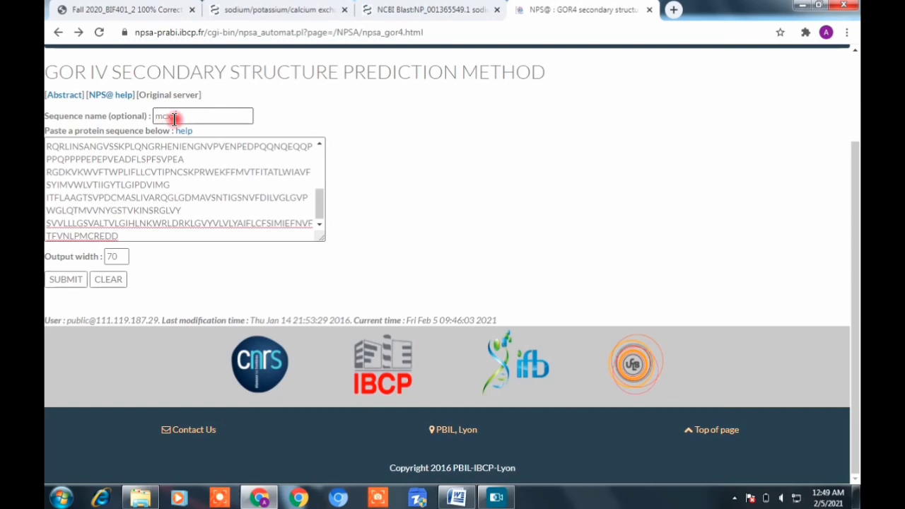
text(mcxxxxxxxx)
click(65, 279)
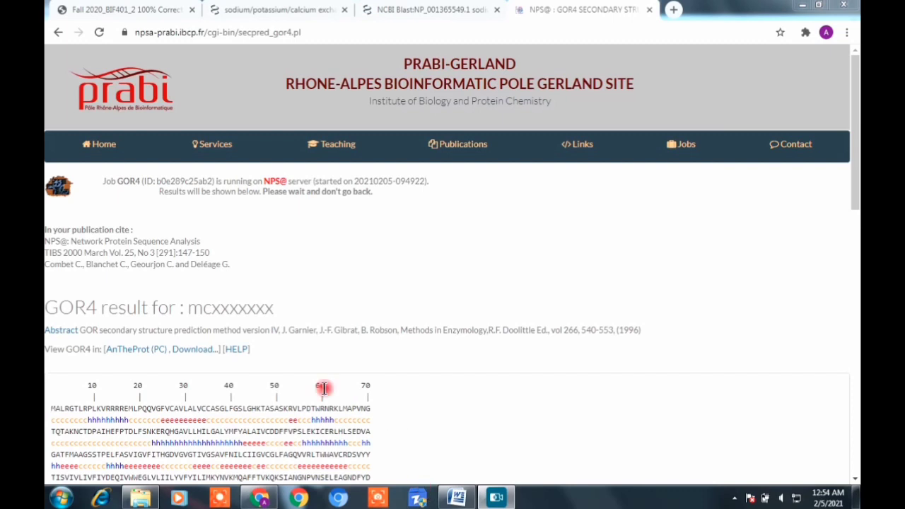
Examine the GOR4 result for its sequence name, the secondary structure percentages and the prediction graphs
drag(272, 310, 186, 310)
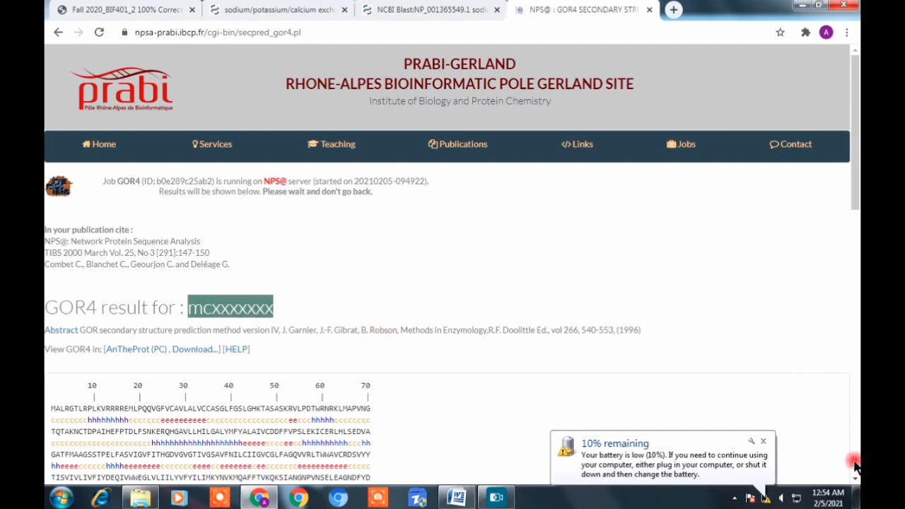
click(854, 463)
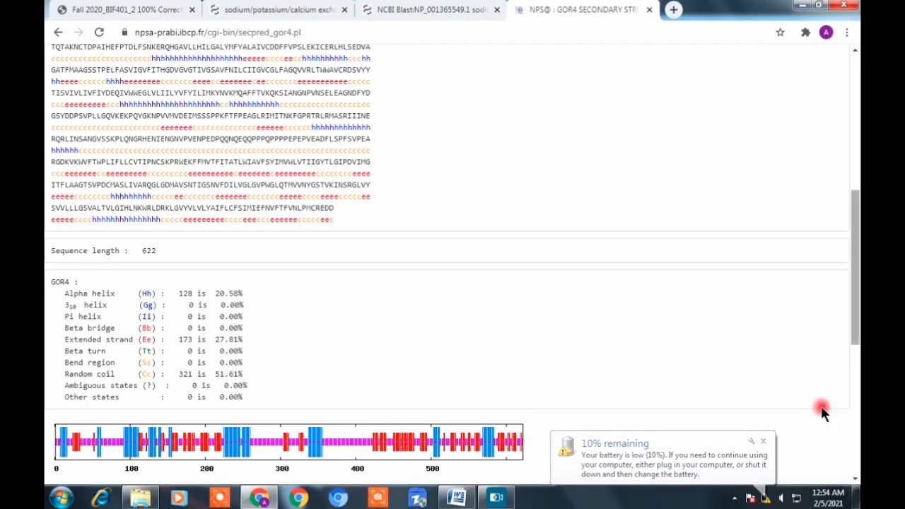
click(855, 465)
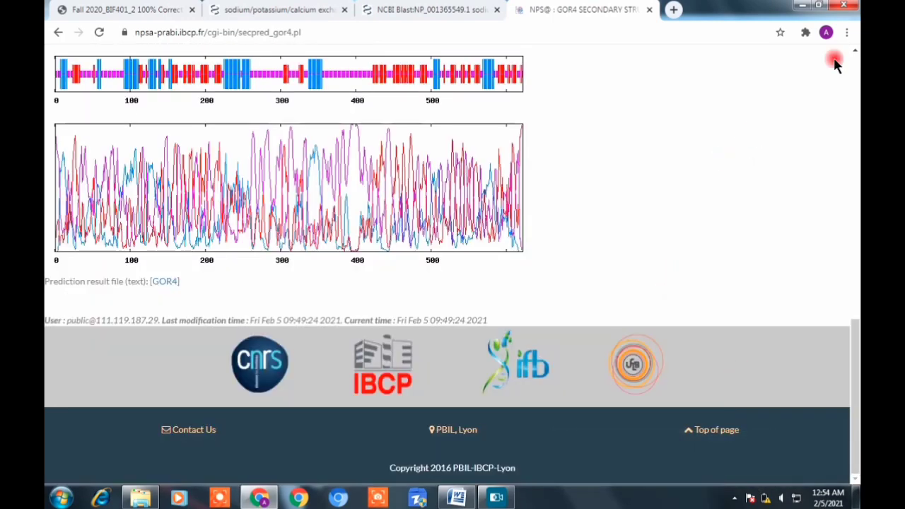
click(855, 53)
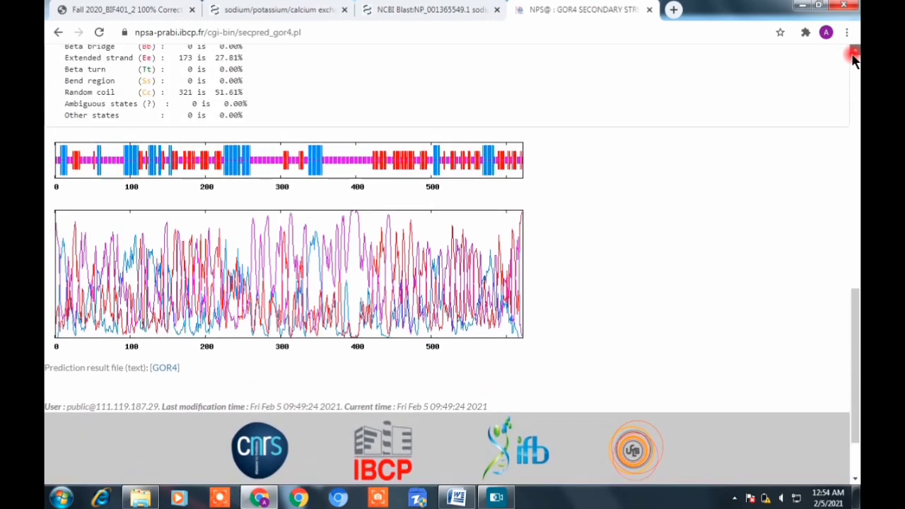
click(855, 53)
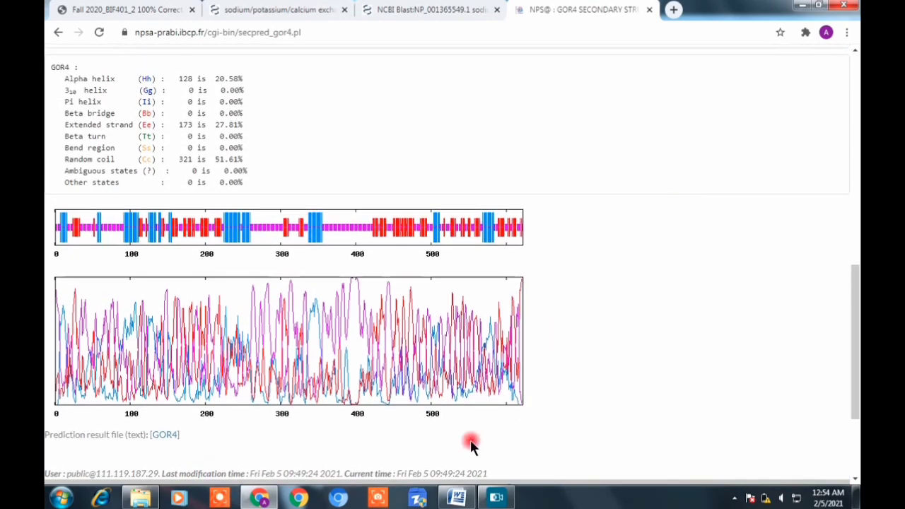
Capture a screenshot of the GOR4 result from its title down to the sequence length and save it as nnn
scroll(418, 481, up, 6)
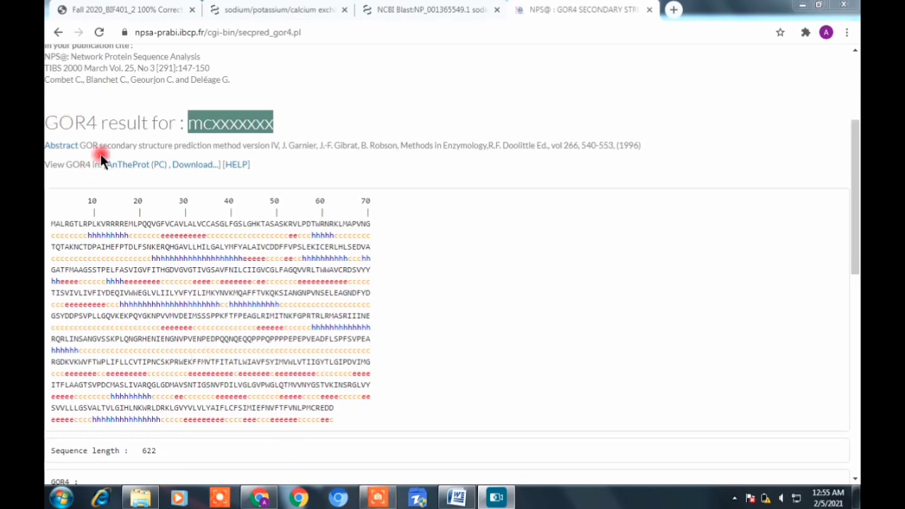
click(420, 488)
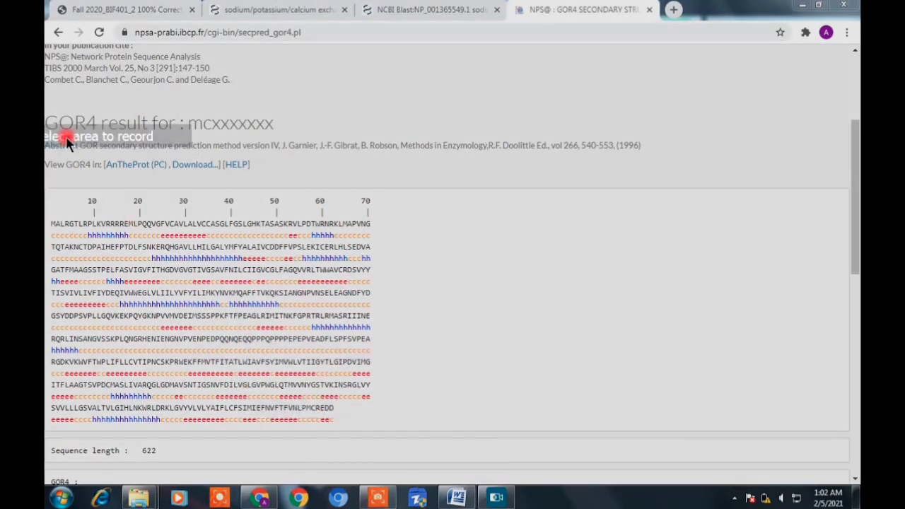
drag(44, 109, 416, 458)
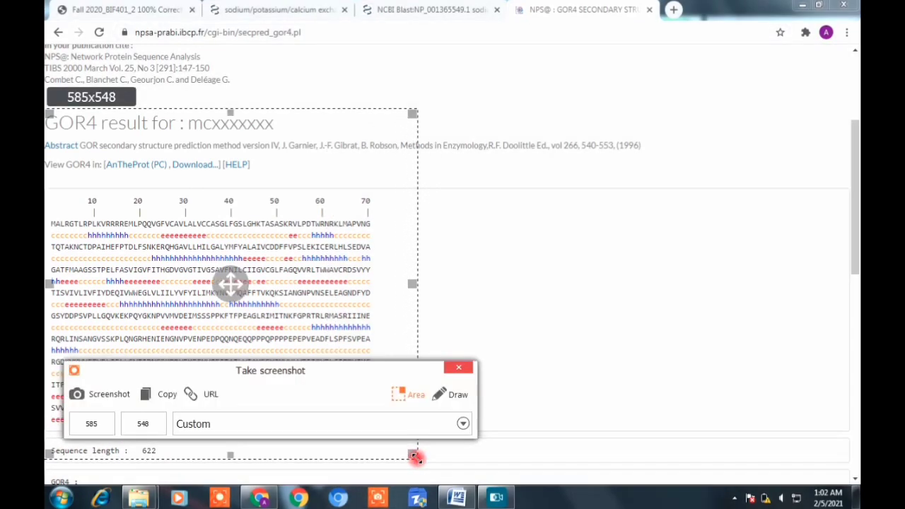
click(106, 395)
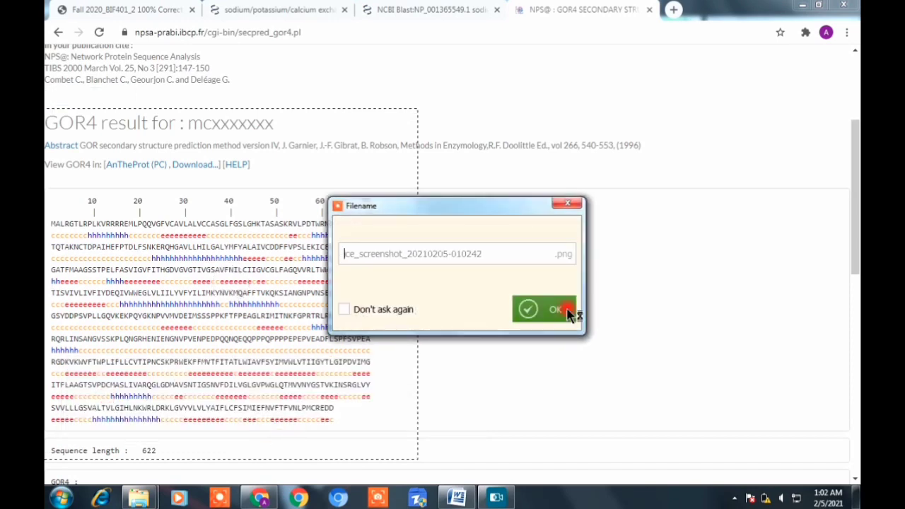
text(nn)
click(565, 320)
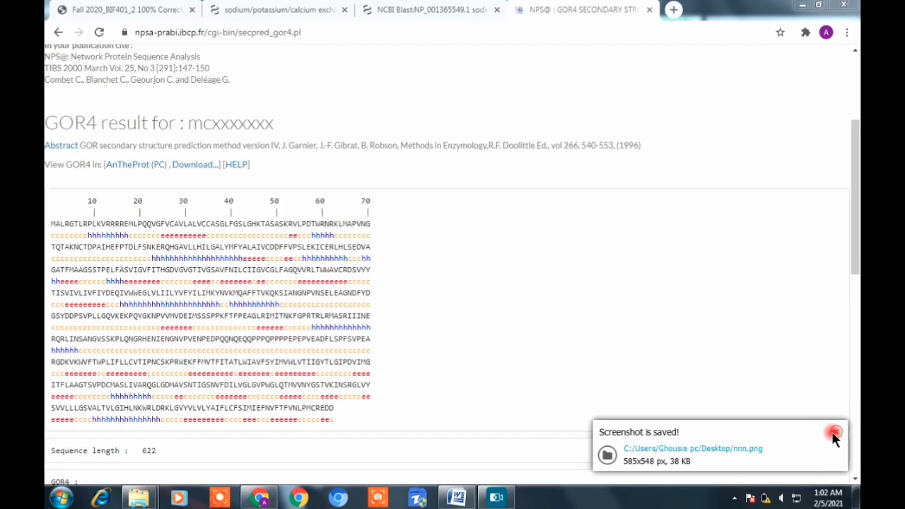
click(835, 433)
Capture a screenshot of the GOR4 structure percentages and both prediction graphs and save it as 777
click(854, 461)
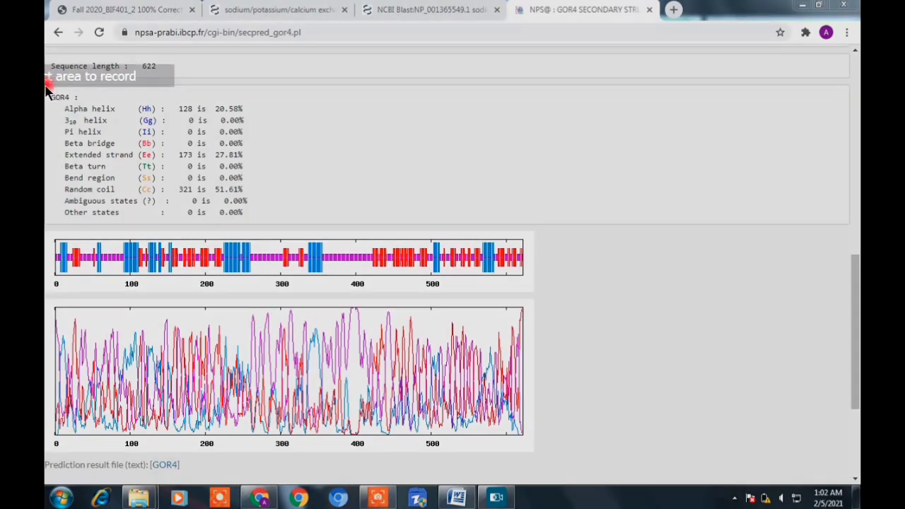
drag(45, 86, 559, 457)
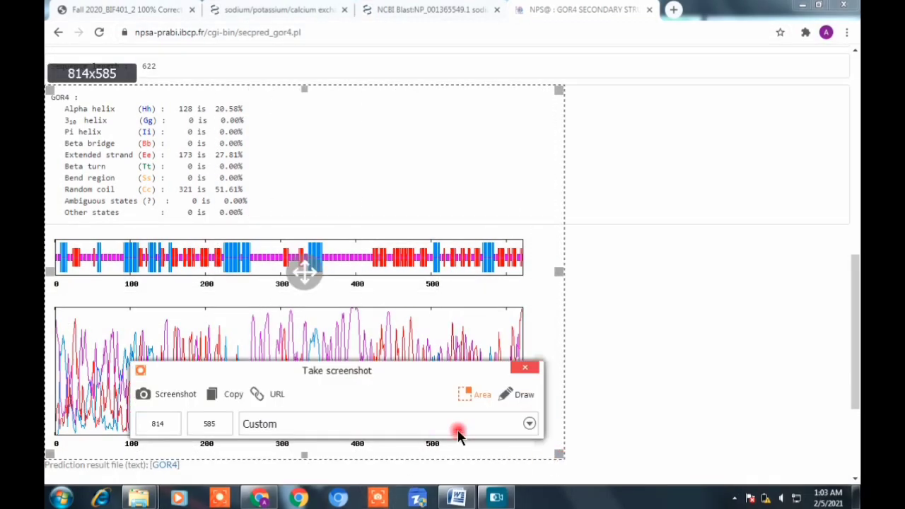
click(182, 396)
text(777)
key(Return)
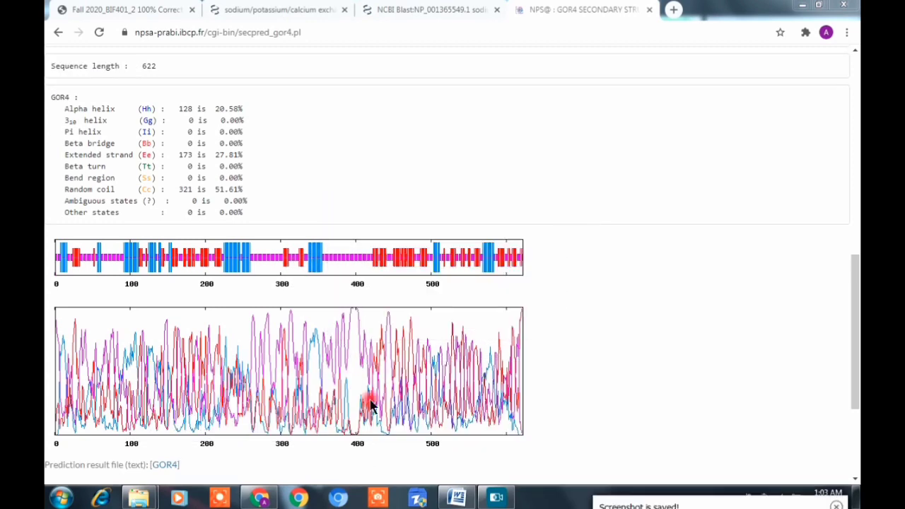
Copy the nnn image from the desktop and paste it below question 1 in the Word document
click(457, 497)
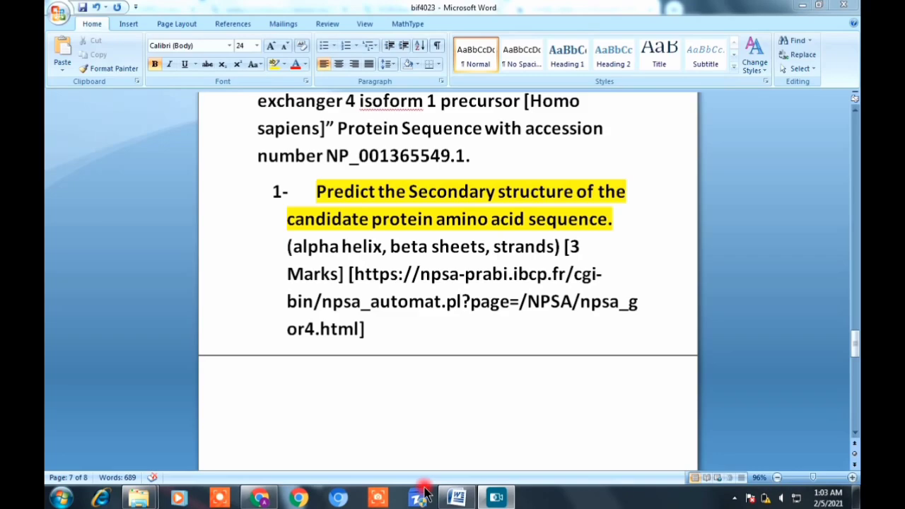
click(802, 6)
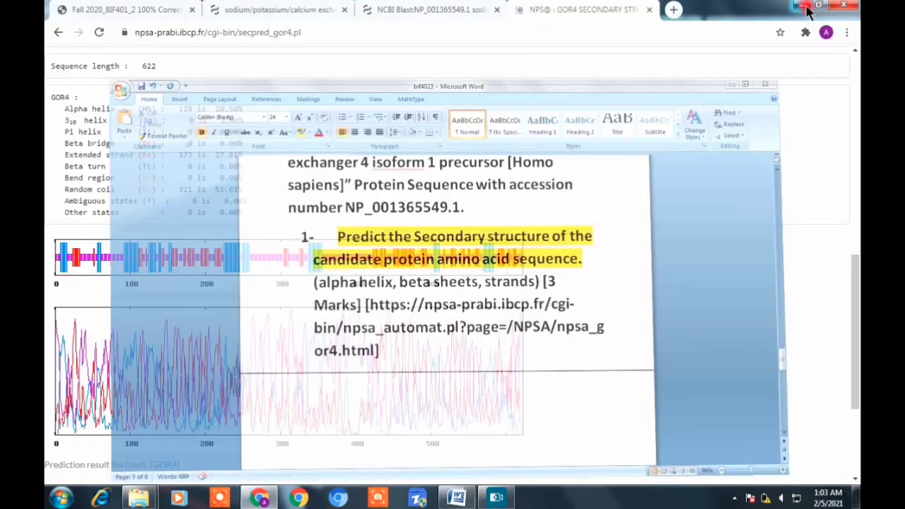
click(802, 6)
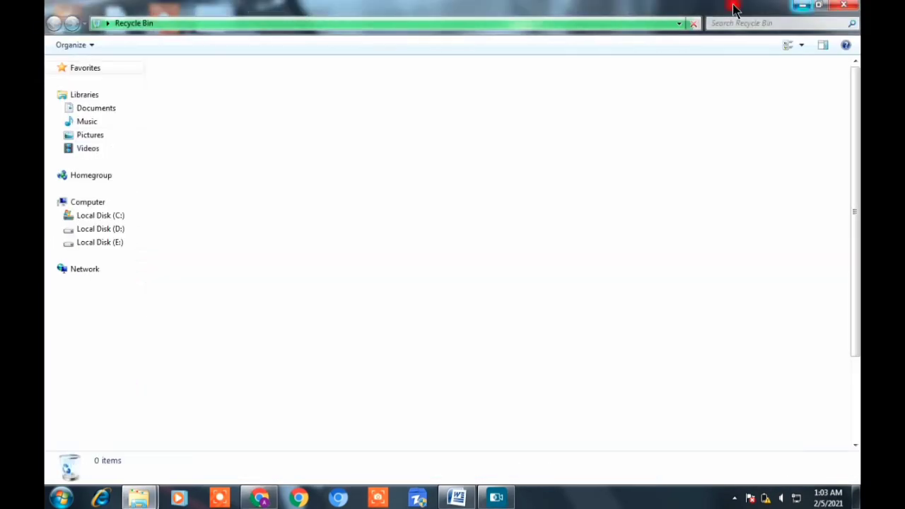
click(803, 6)
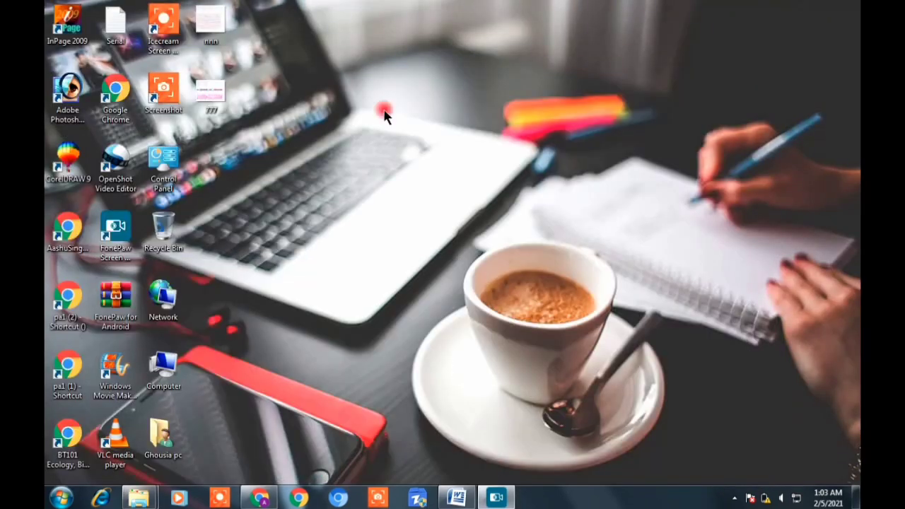
click(212, 32)
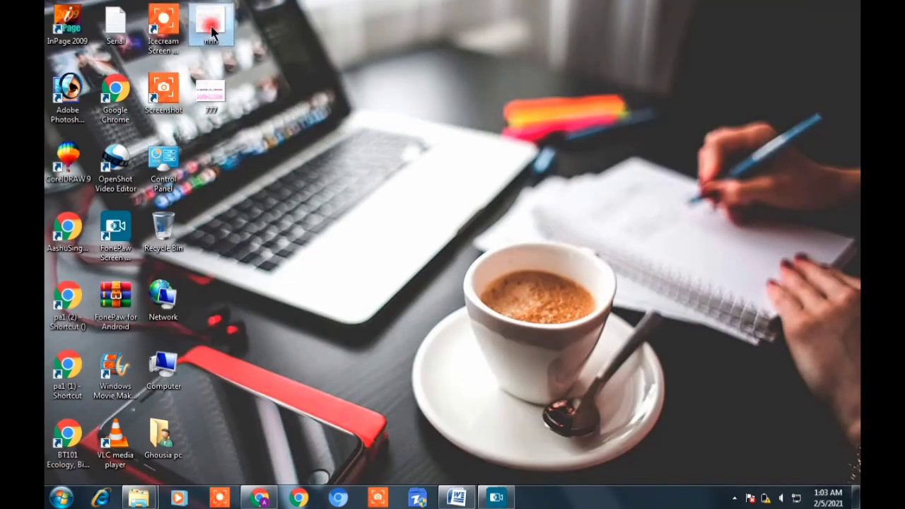
click(453, 498)
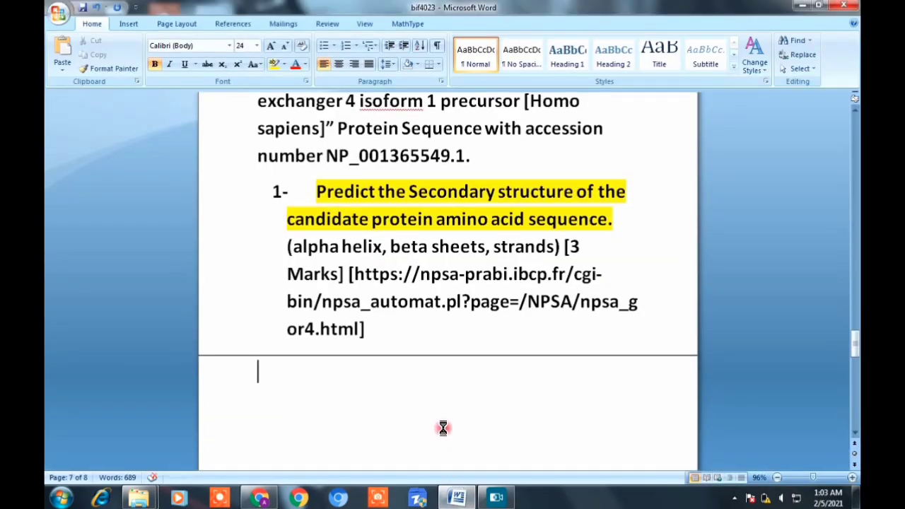
key(ctrl+v)
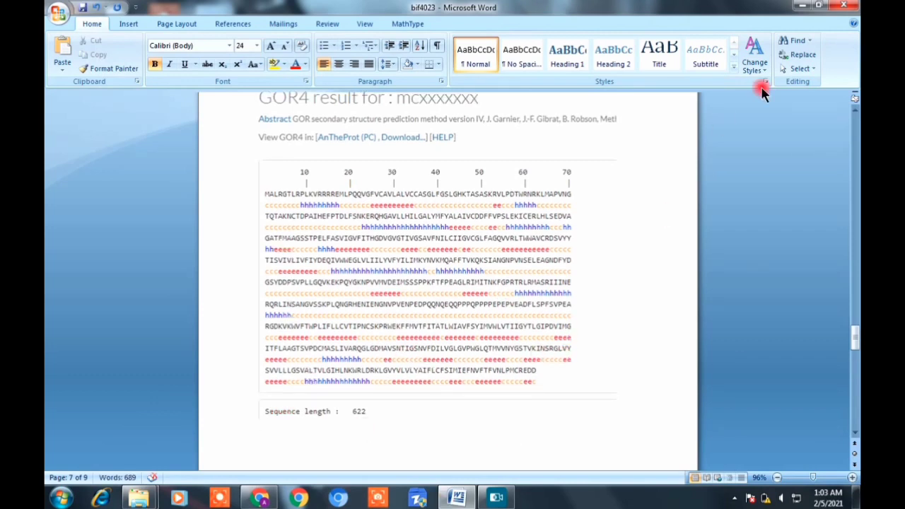
Copy the 777 image from the desktop and paste it below the first GOR4 screenshot in Word
click(804, 7)
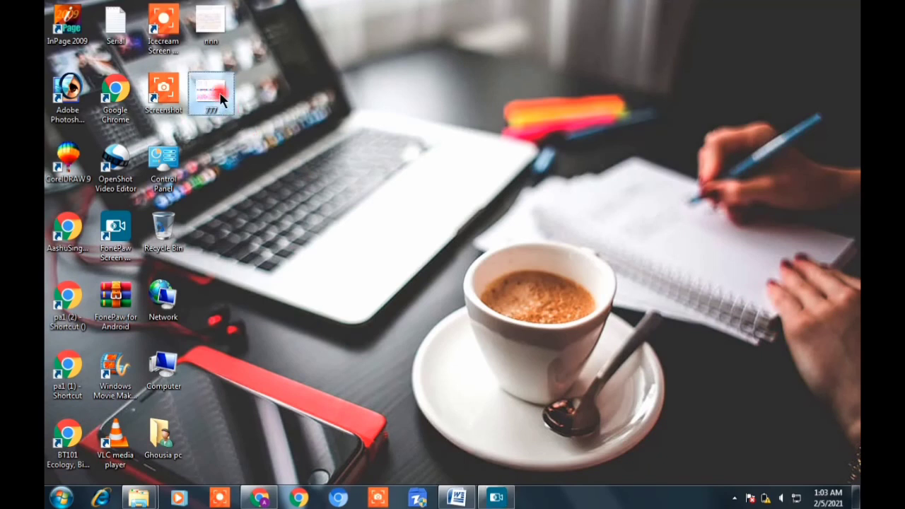
click(458, 499)
click(458, 499)
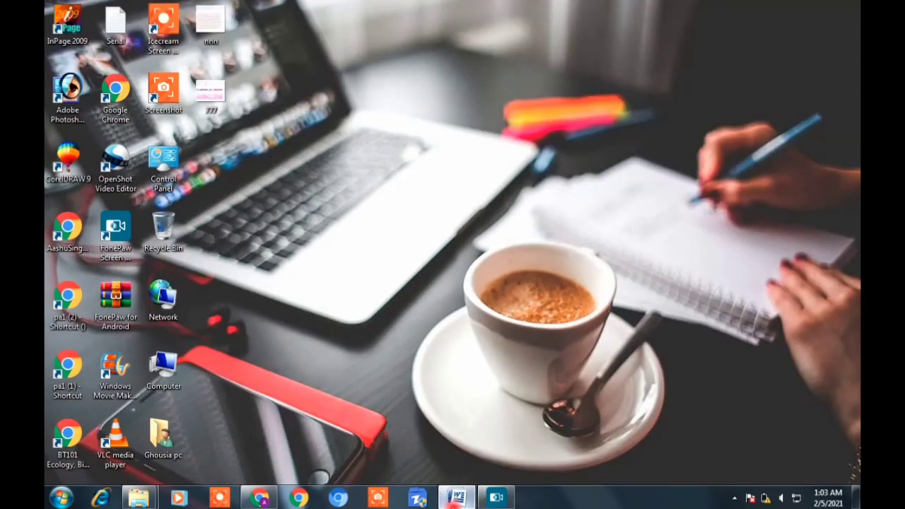
click(456, 499)
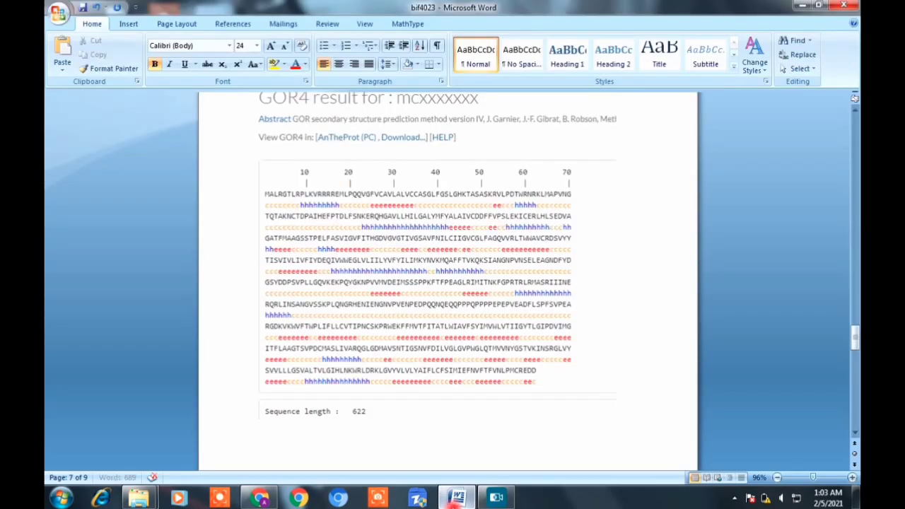
scroll(501, 460, down, 6)
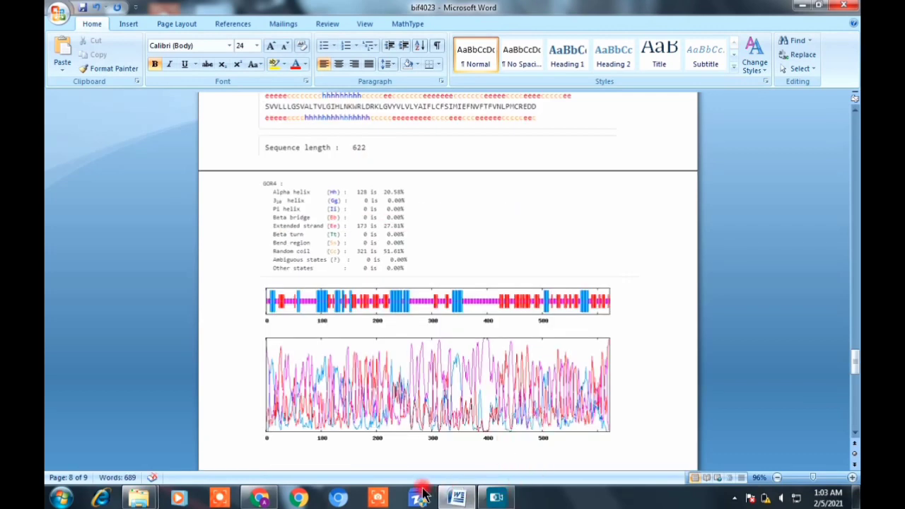
Colour the question text "2- Predict the tertiary structure of the sequence" red
scroll(364, 360, down, 5)
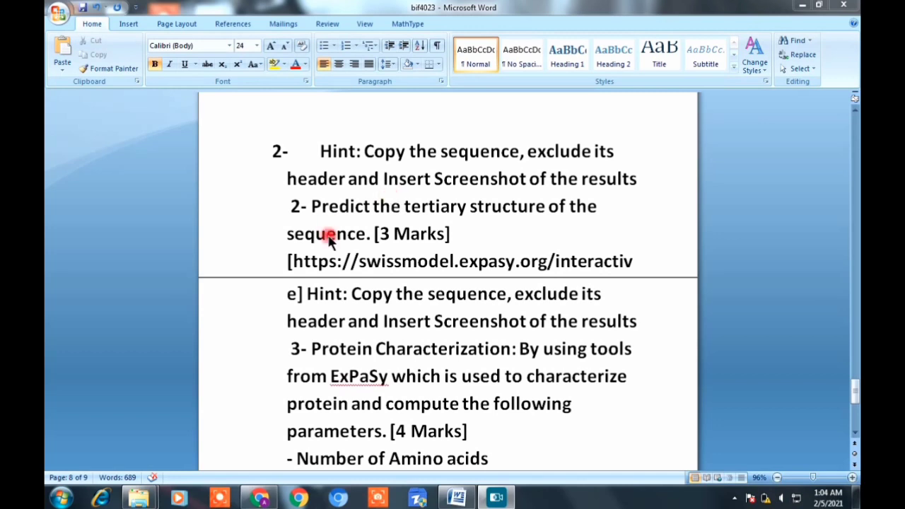
drag(367, 235, 281, 204)
click(296, 65)
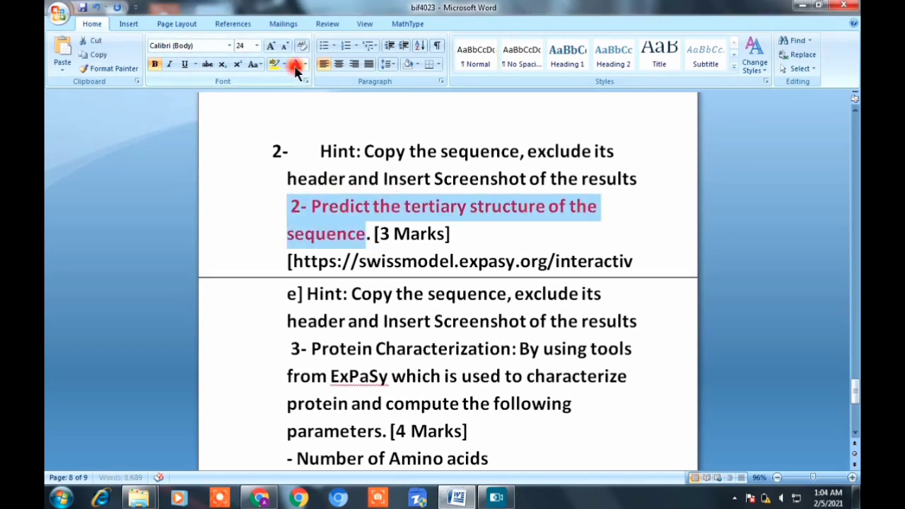
click(338, 290)
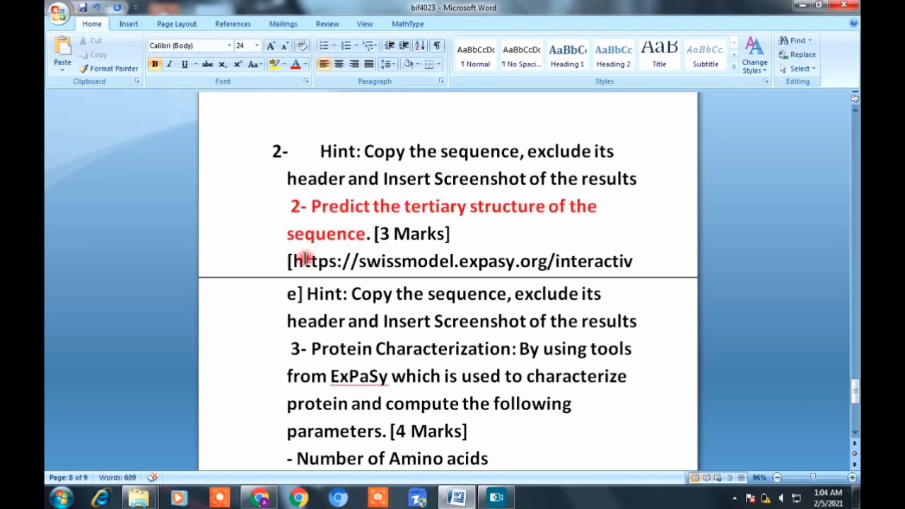
drag(292, 261, 298, 297)
key(ctrl+c)
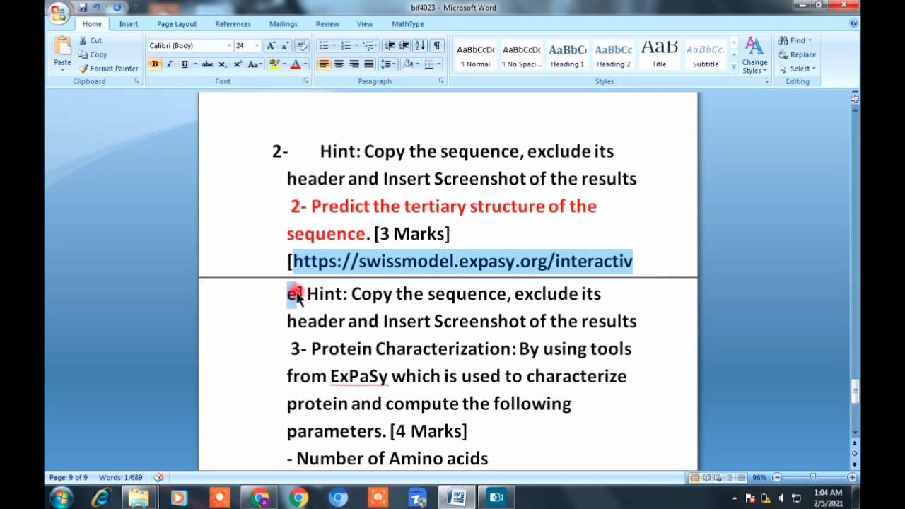
click(262, 499)
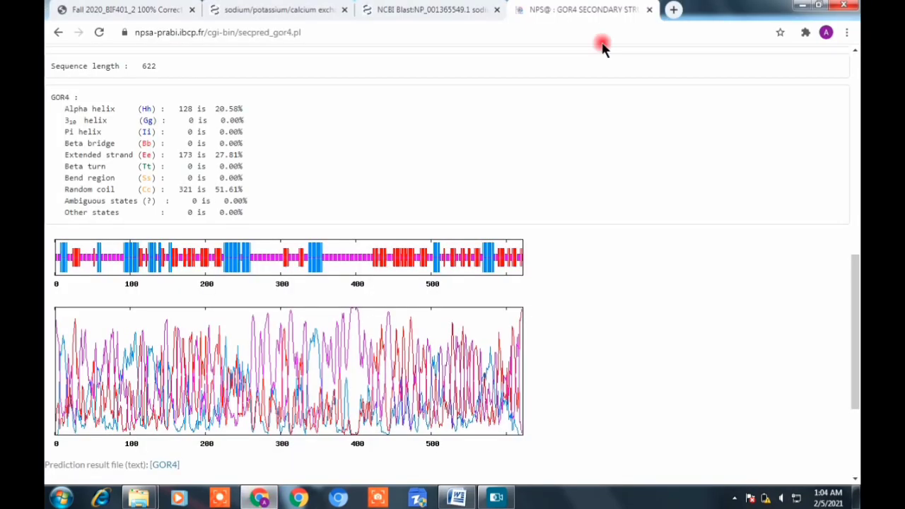
click(675, 10)
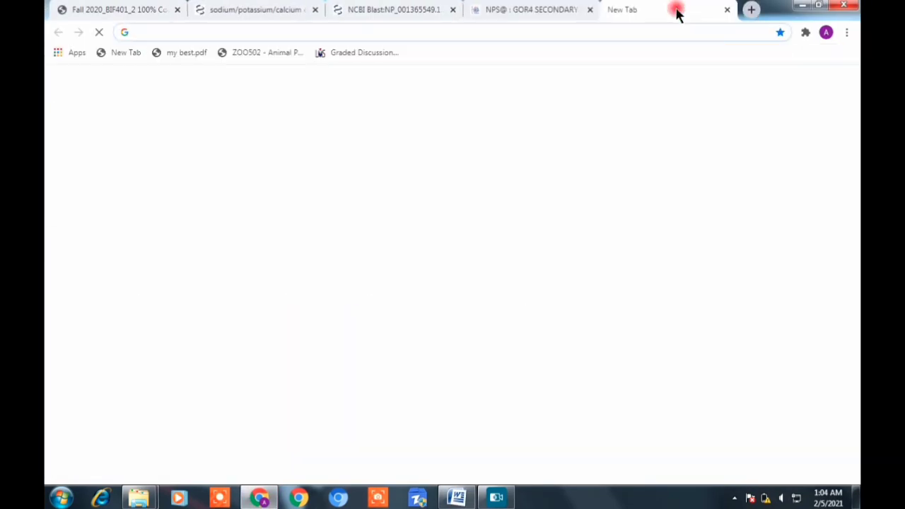
key(ctrl+v)
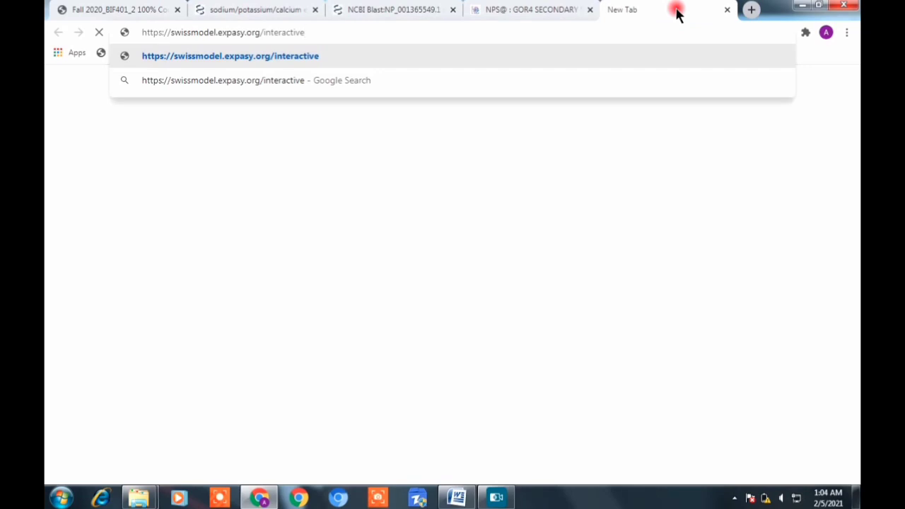
key(Return)
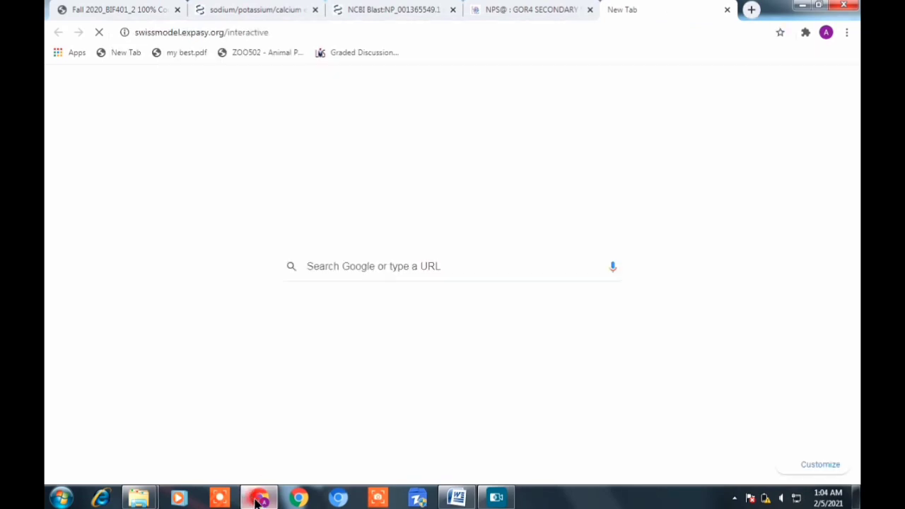
Check the question 2 hint in Word, then copy the NP_001365549.1 sequence from its NCBI FASTA page without the header line
click(456, 498)
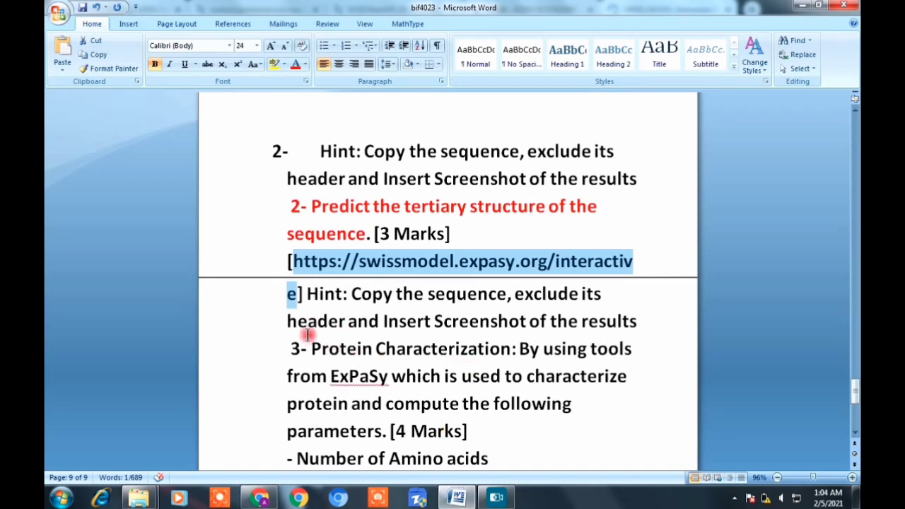
drag(287, 322, 354, 322)
click(357, 322)
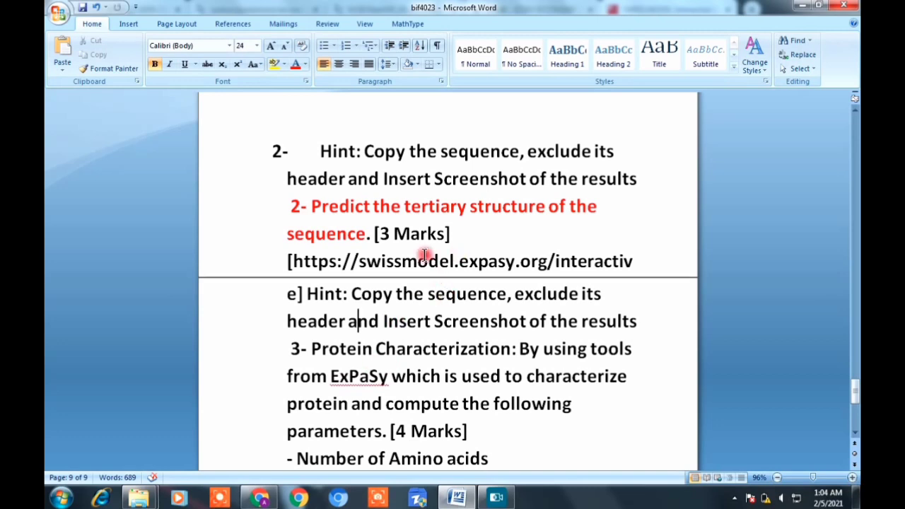
click(260, 499)
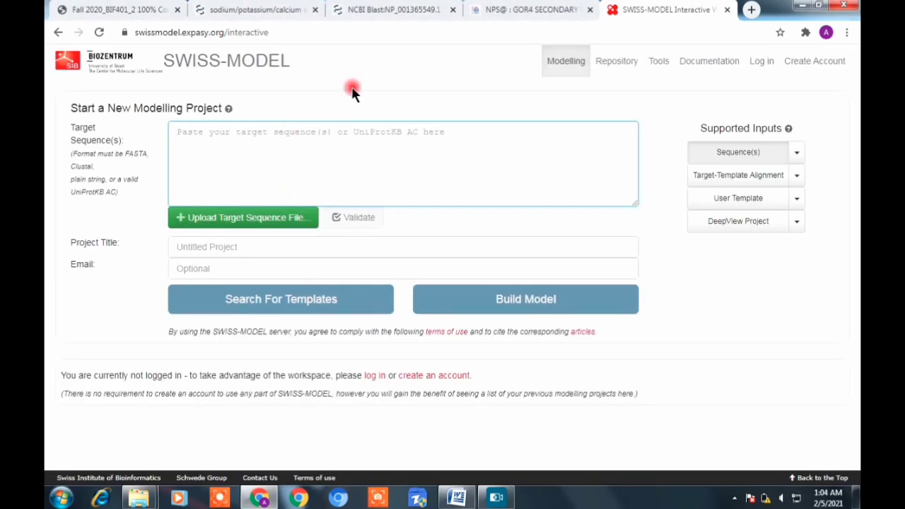
click(227, 11)
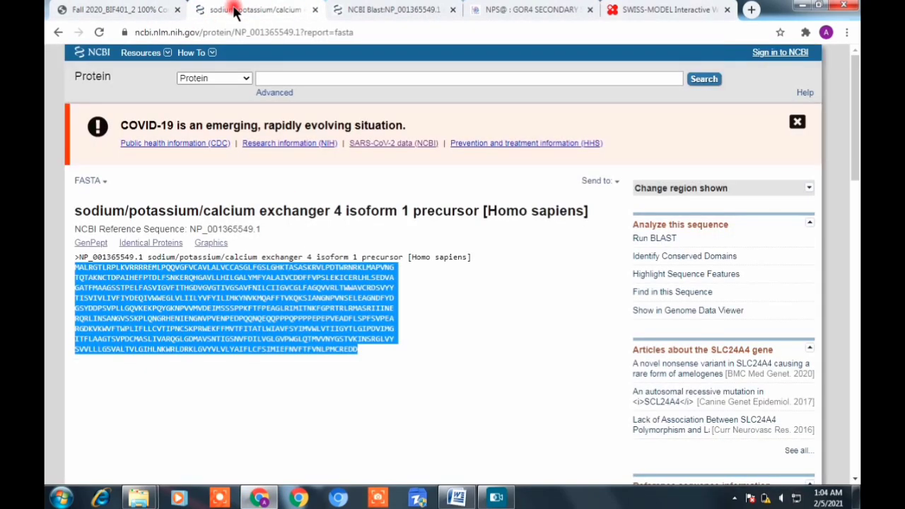
click(95, 309)
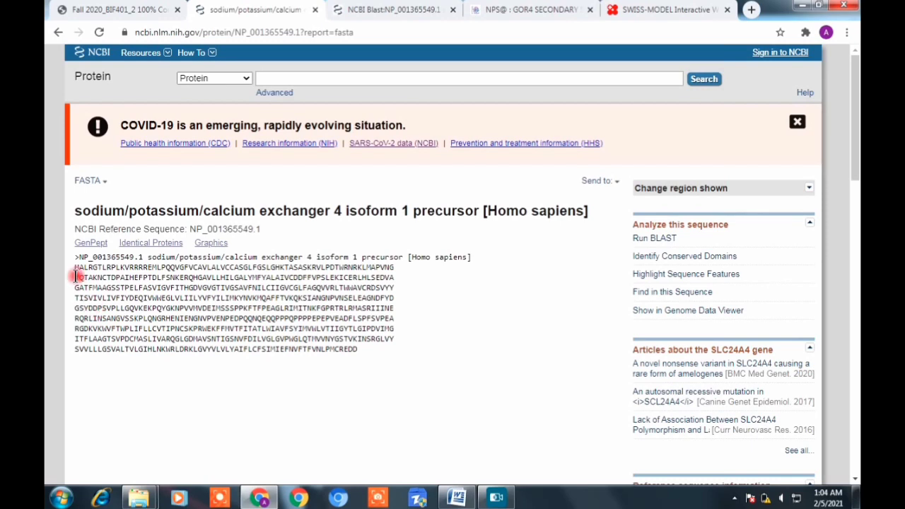
drag(76, 273, 158, 309)
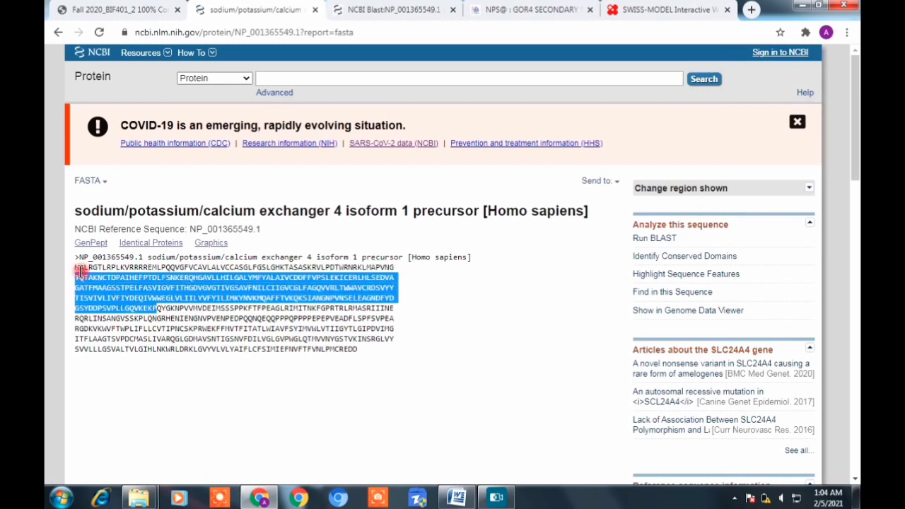
drag(76, 268, 367, 356)
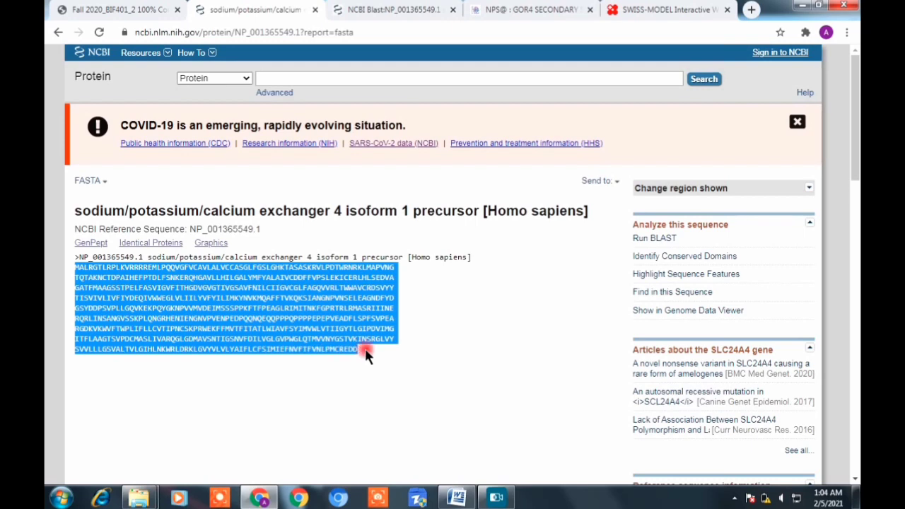
Build a SWISS-MODEL model from the copied protein sequence, validating the target and titling the project mcxxx
click(656, 12)
click(326, 192)
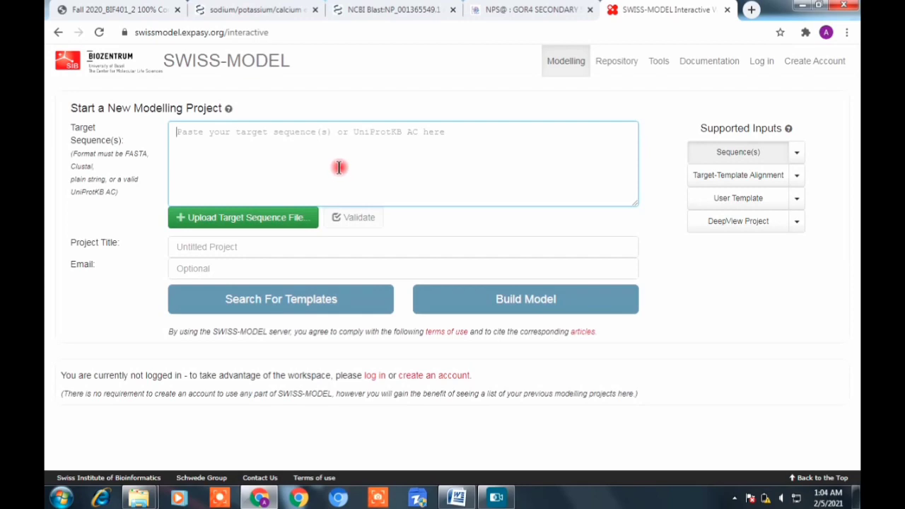
key(ctrl+v)
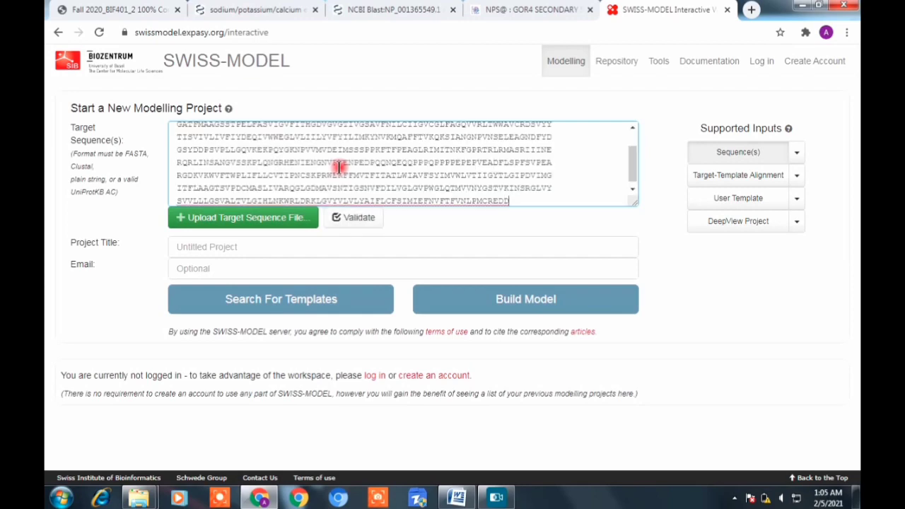
click(348, 218)
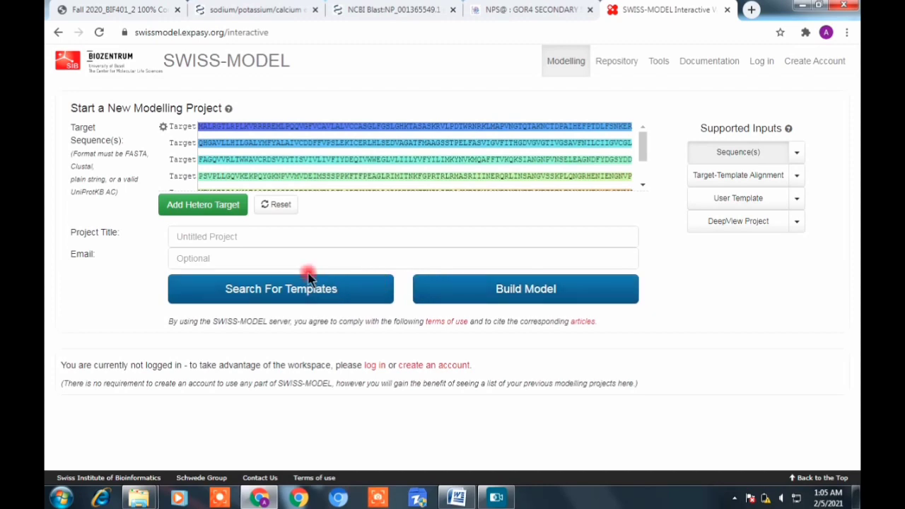
click(304, 234)
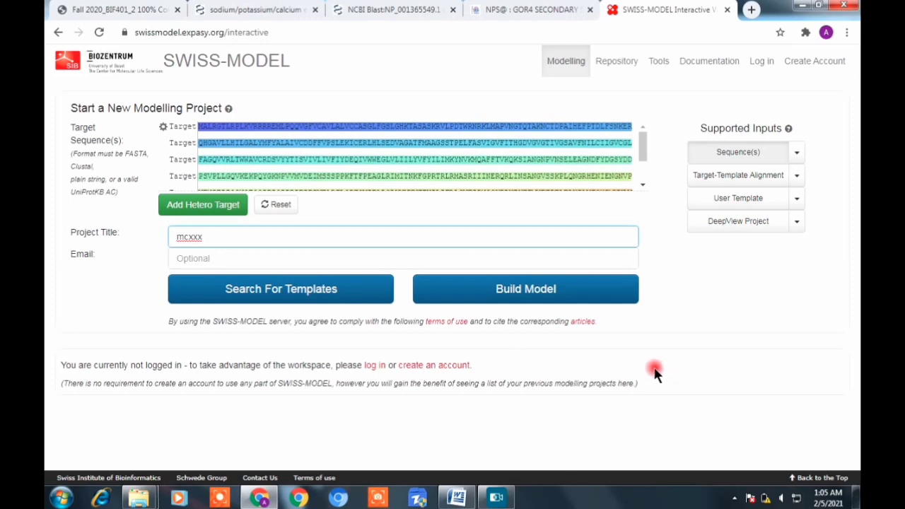
click(565, 290)
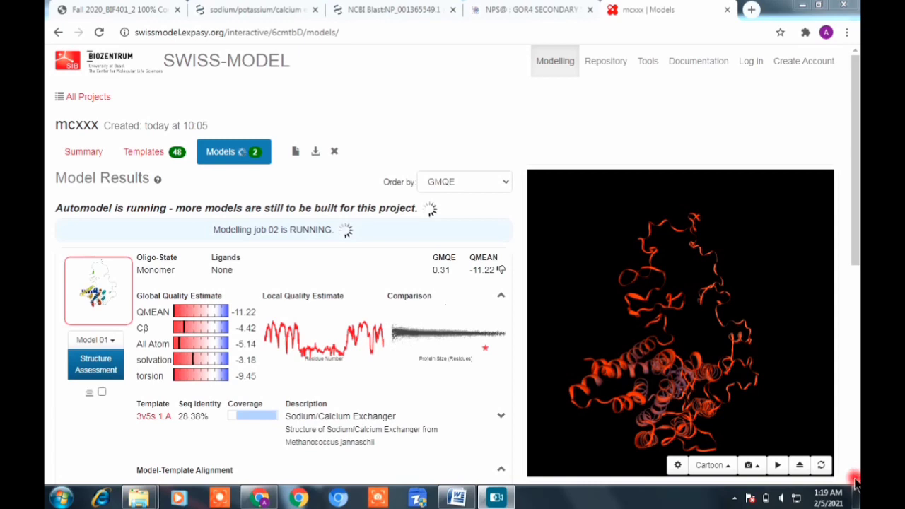
Review the Model 01 results and template alignment, including the enlarged comparison plot against PDB structures
scroll(856, 483, down, 6)
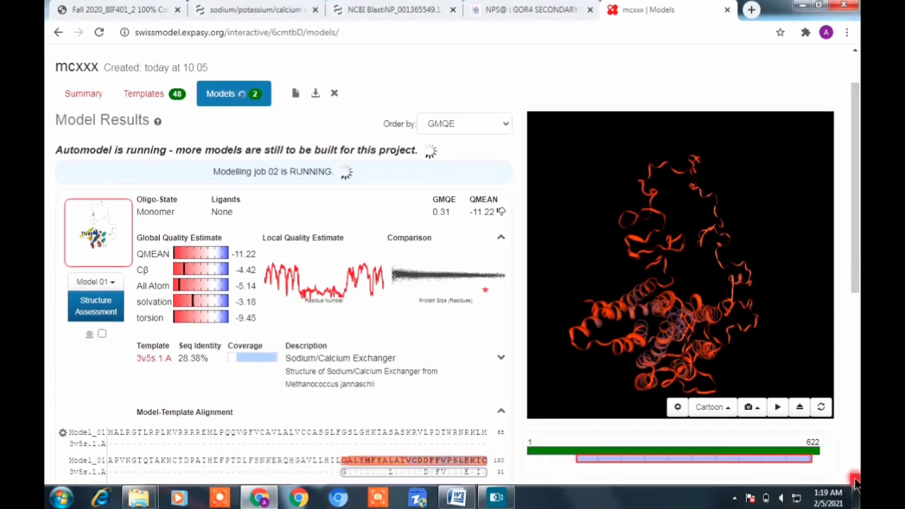
scroll(856, 484, down, 2)
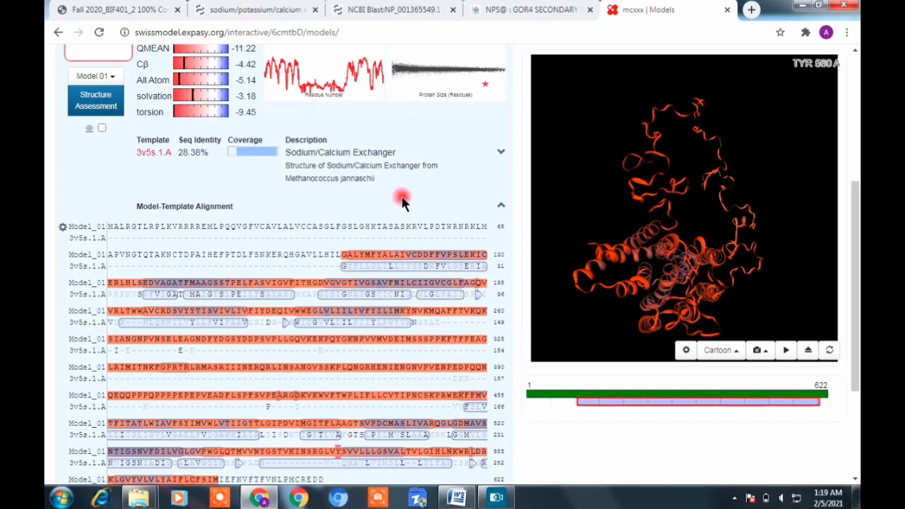
click(491, 62)
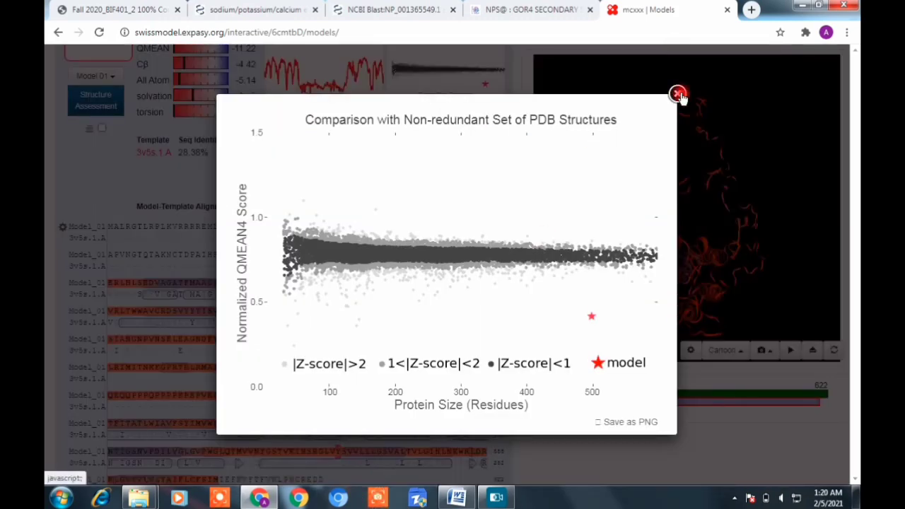
click(679, 95)
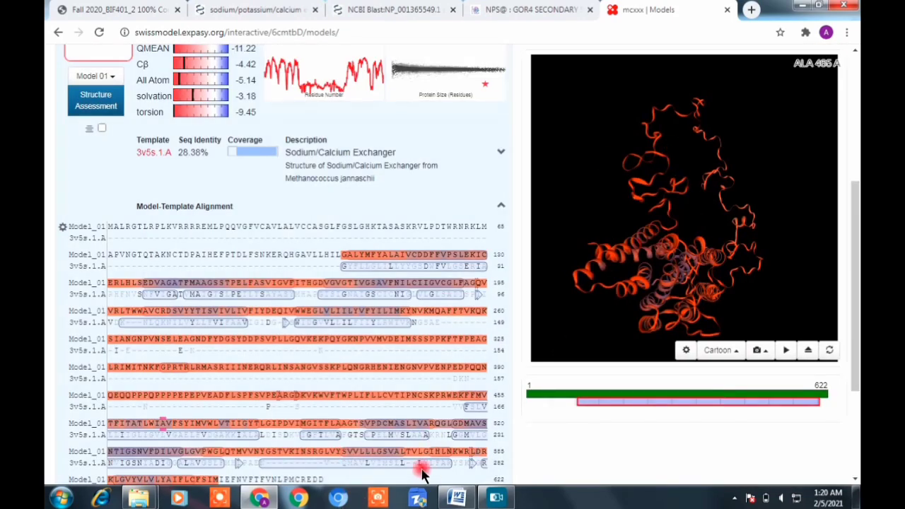
Capture the 3D structure view as an area screenshot of about 492x459 px and save it as ne
scroll(378, 456, up, 4)
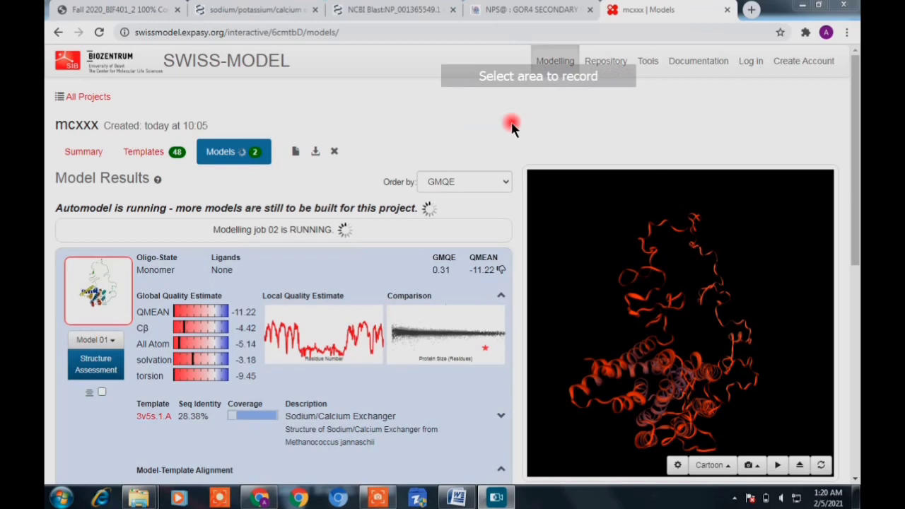
drag(519, 166, 833, 458)
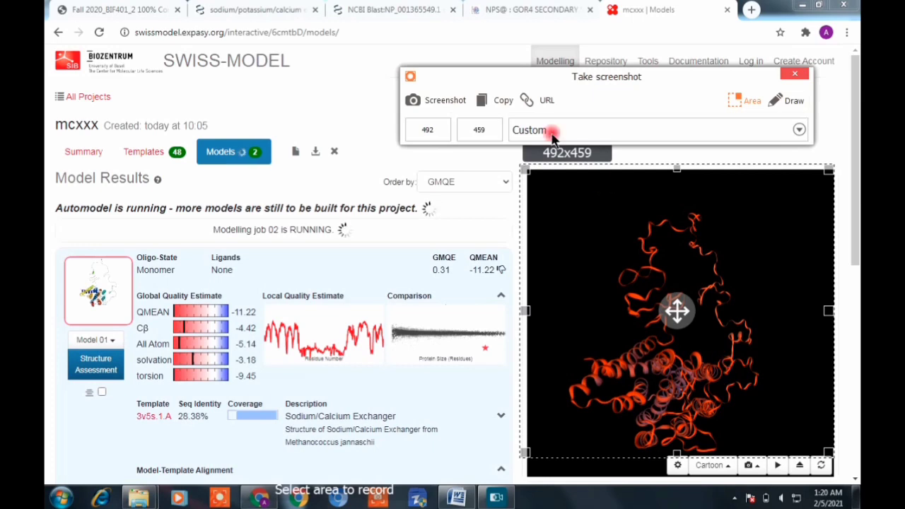
click(551, 132)
click(541, 130)
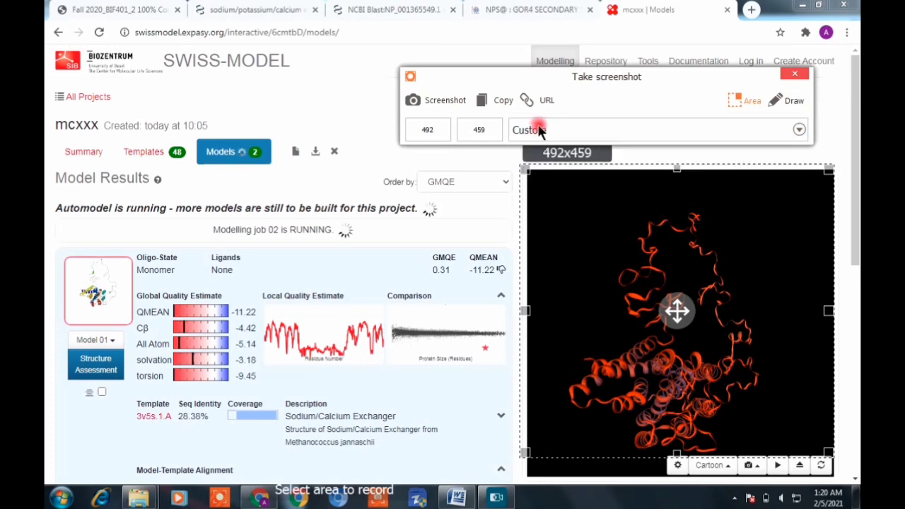
click(455, 102)
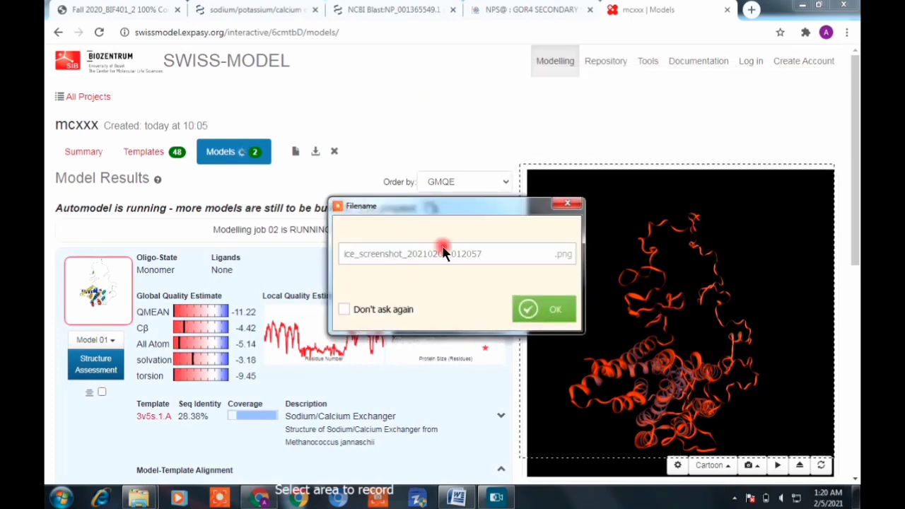
text(ne)
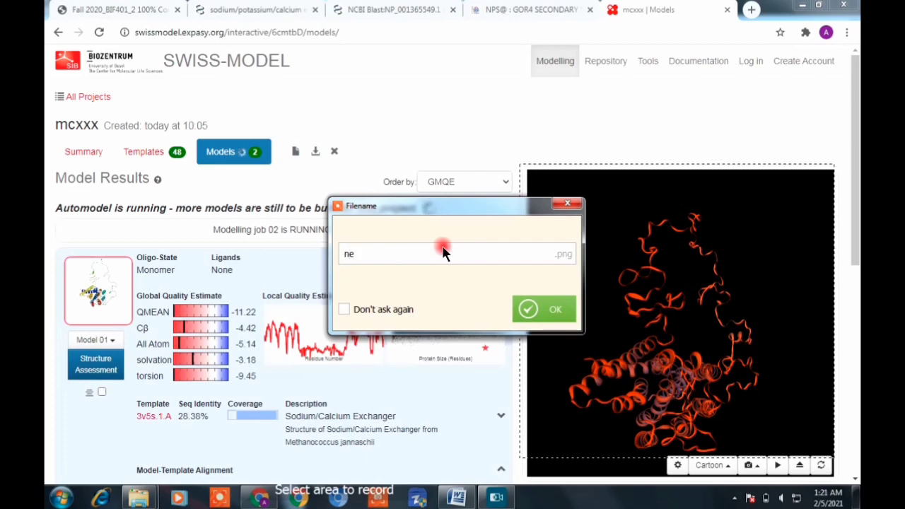
key(Return)
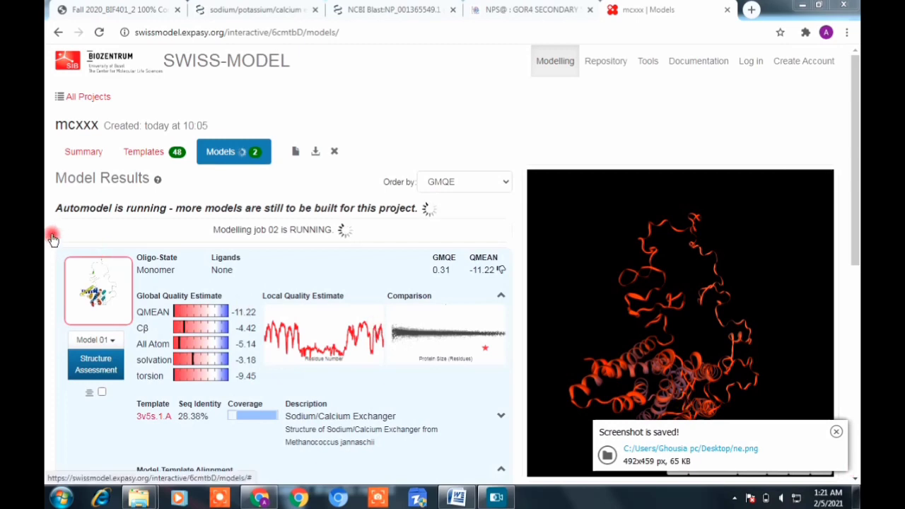
Capture the Model 01 quality estimates and template details as an area screenshot of about 731x365 px and save it as ll
click(380, 499)
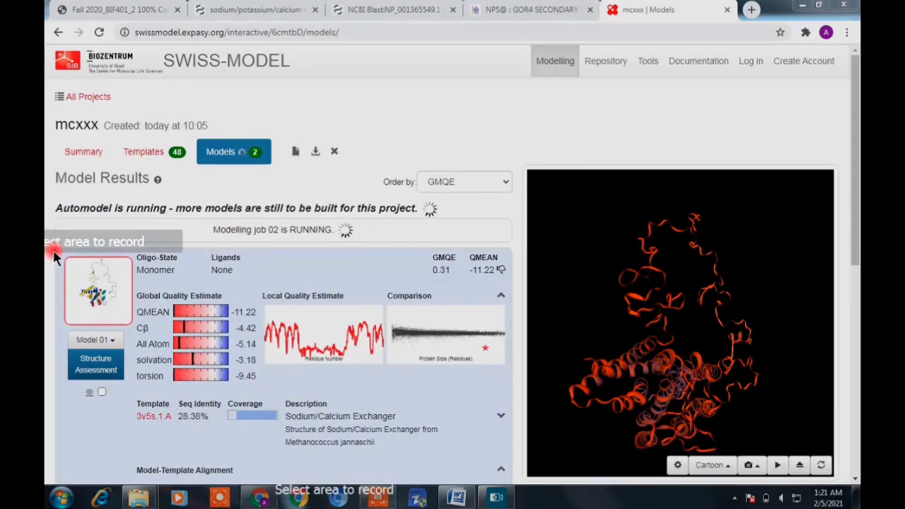
drag(52, 250, 317, 418)
drag(396, 463, 521, 485)
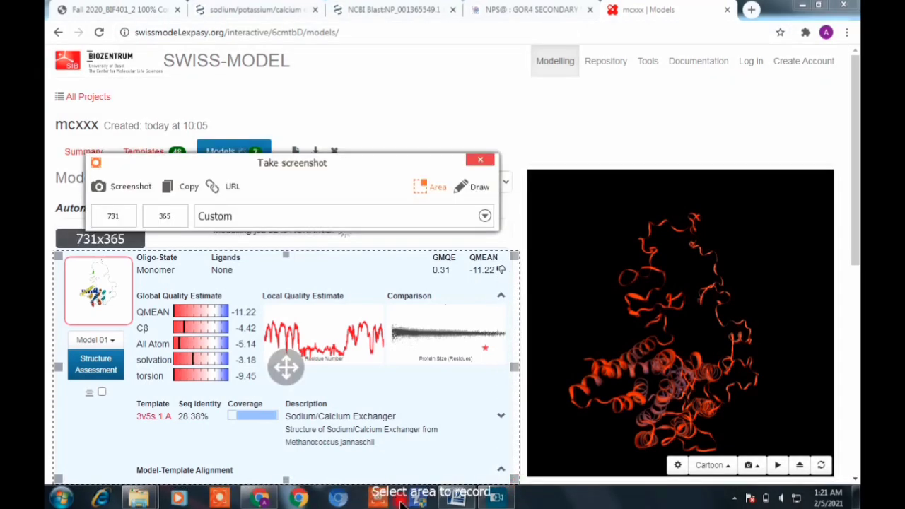
click(127, 186)
text(ll)
key(Return)
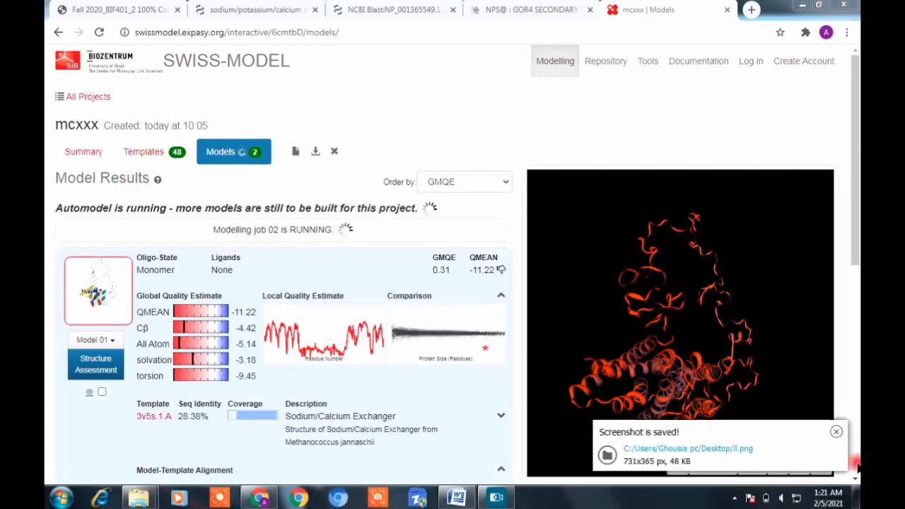
Capture the full Model-Template Alignment as an area screenshot of about 718x537 px and save it as nnn
click(858, 426)
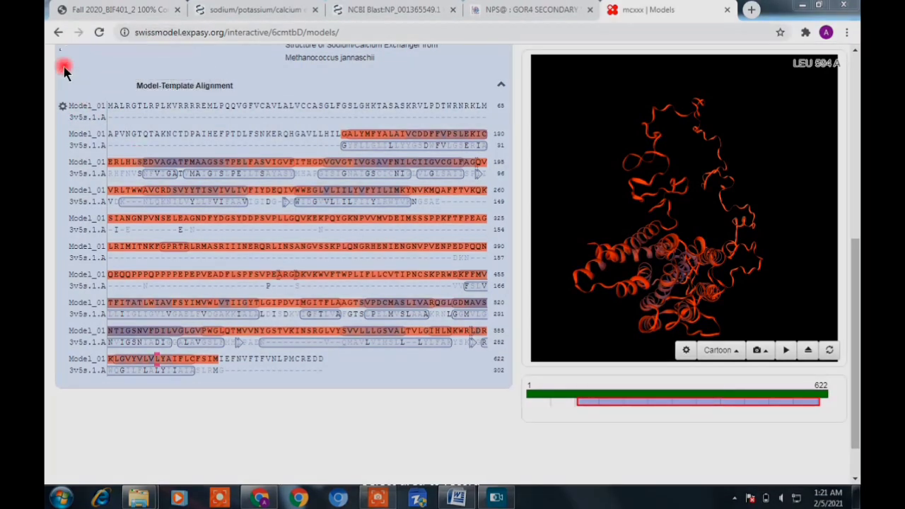
drag(59, 48, 130, 144)
mouse_move(247, 274)
mouse_down()
mouse_move(467, 411)
mouse_move(526, 400)
mouse_move(518, 391)
mouse_up()
click(117, 444)
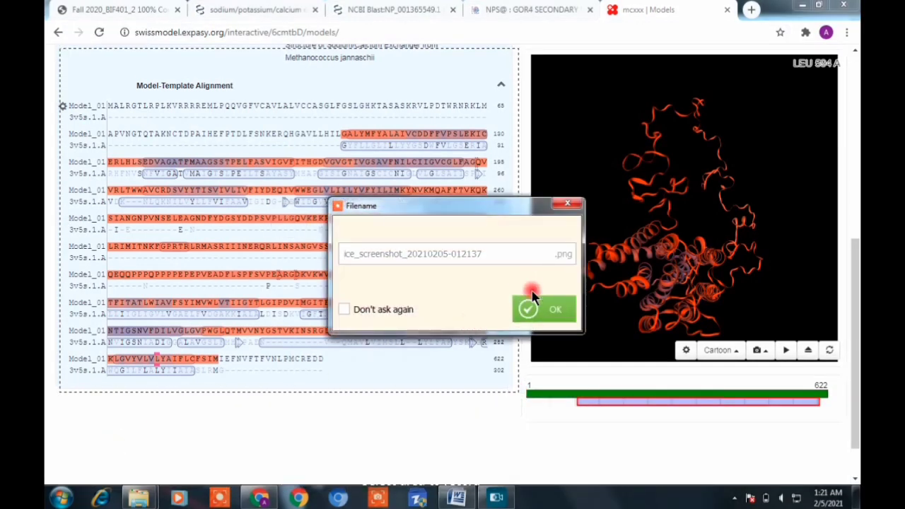
text(nnn)
click(532, 298)
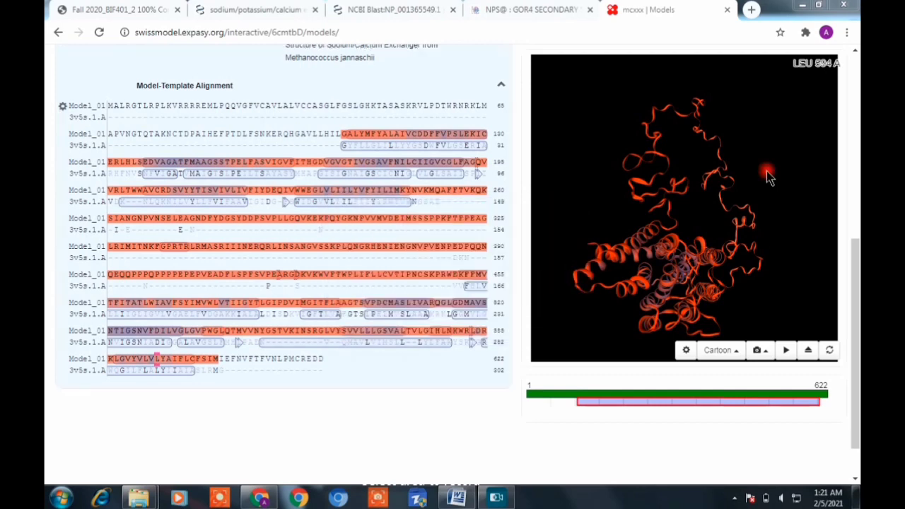
Copy the ne image from the desktop and paste it below the tertiary structure question's hint in Word
click(855, 51)
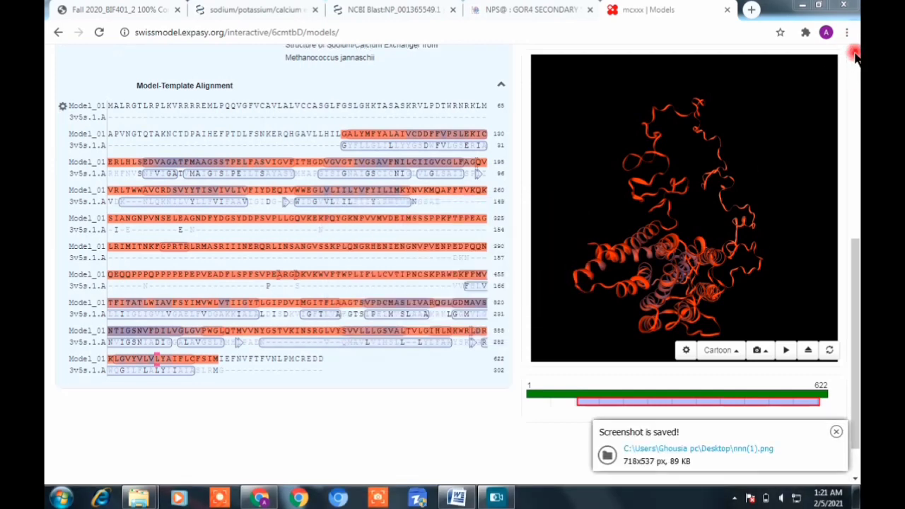
click(855, 58)
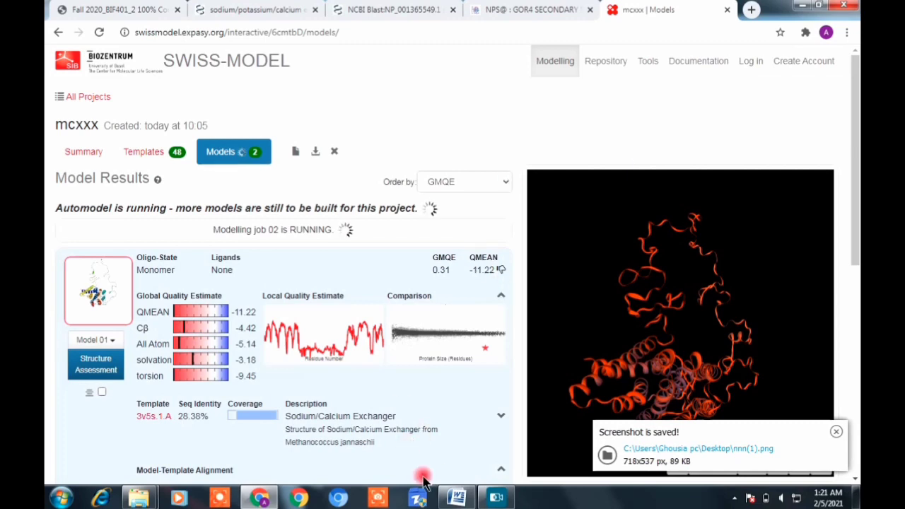
key(alt+Tab)
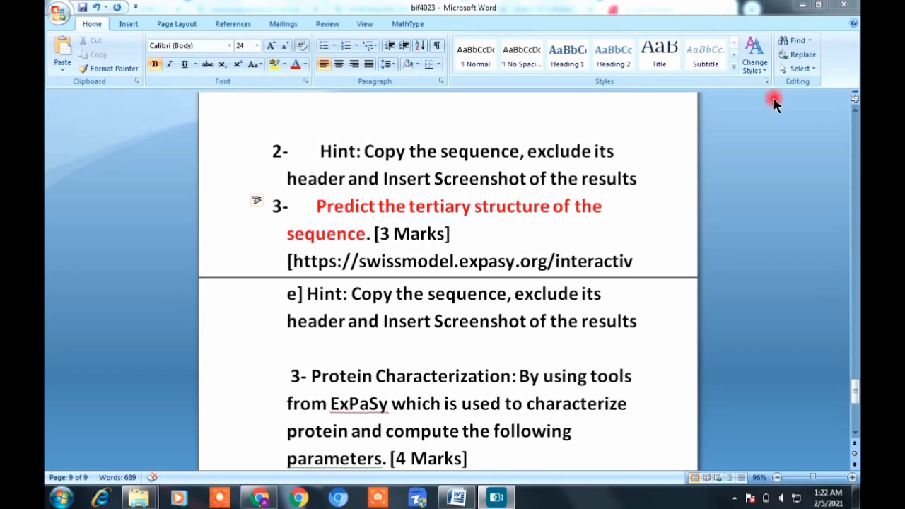
click(805, 7)
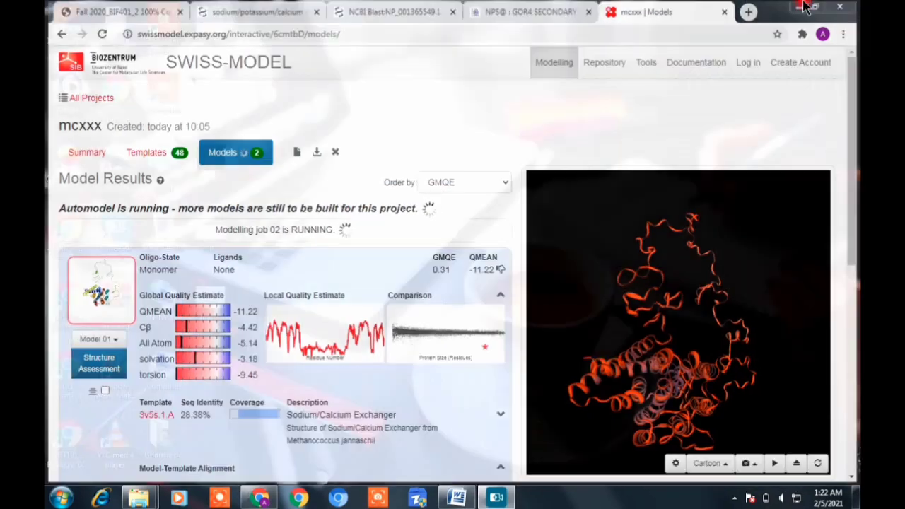
click(805, 7)
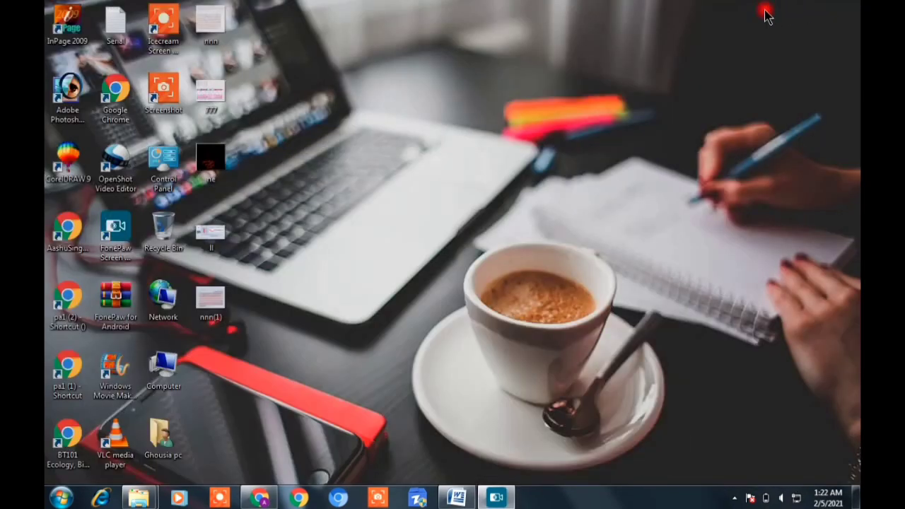
click(283, 205)
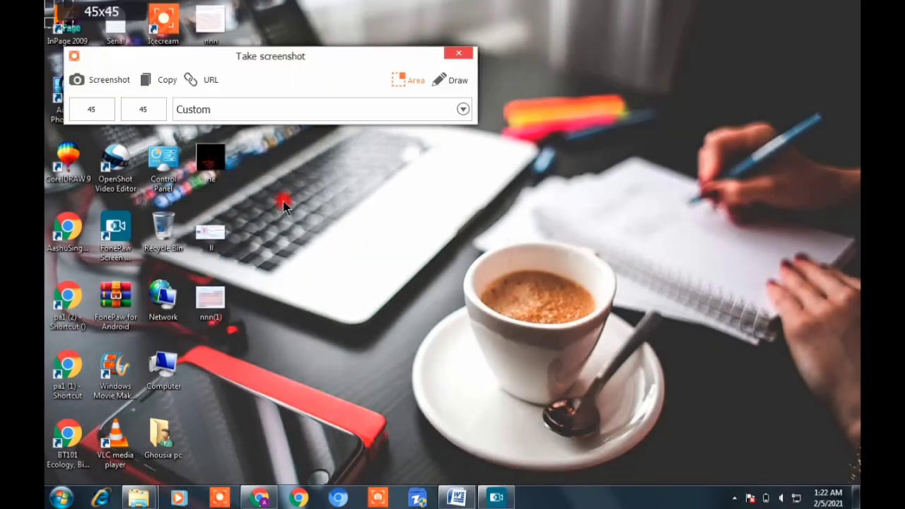
click(457, 54)
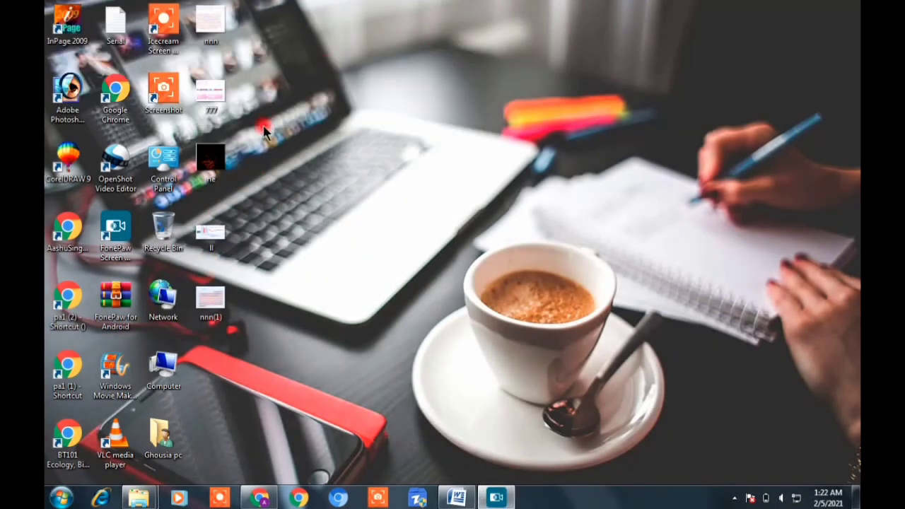
click(199, 167)
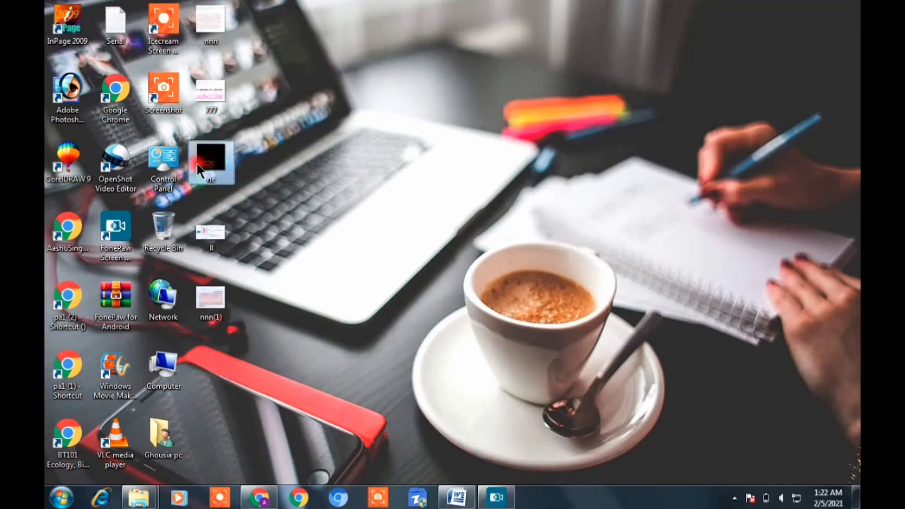
click(476, 422)
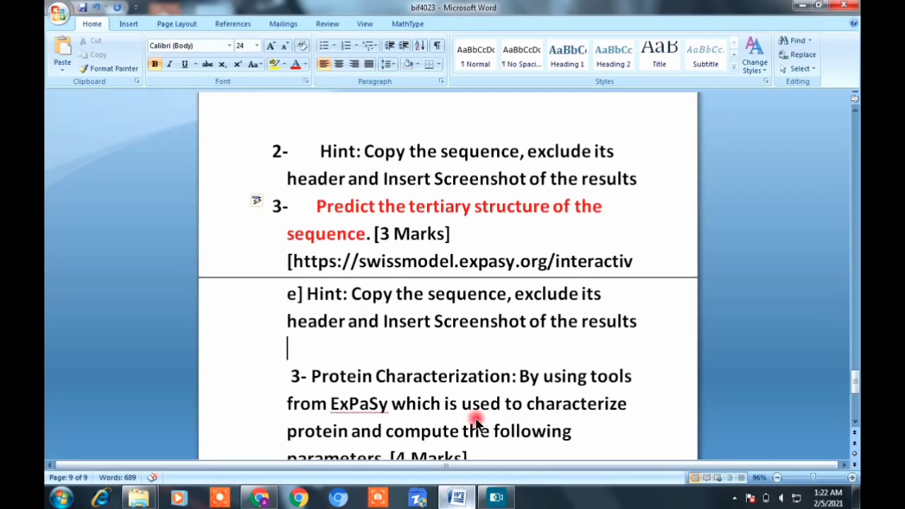
key(ctrl+v)
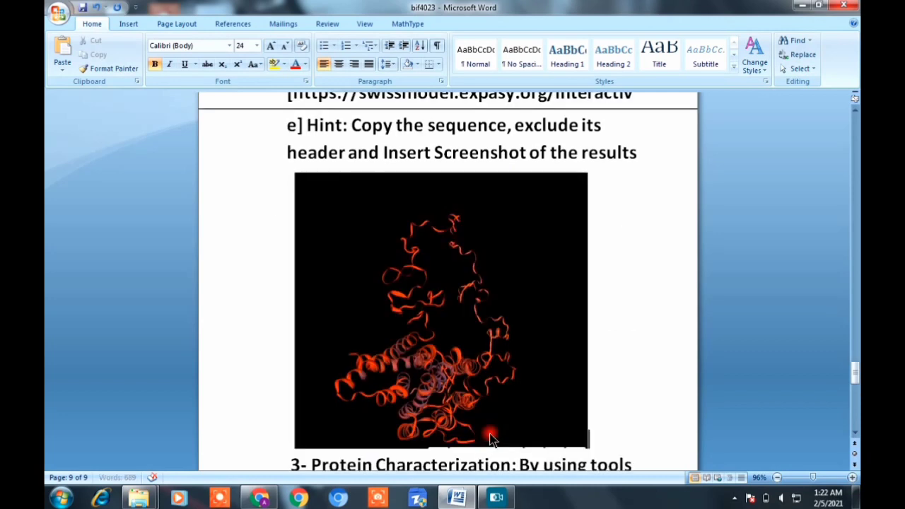
Add an empty line between the pasted 3D structure image and the "3- Protein Characterization" heading
click(495, 383)
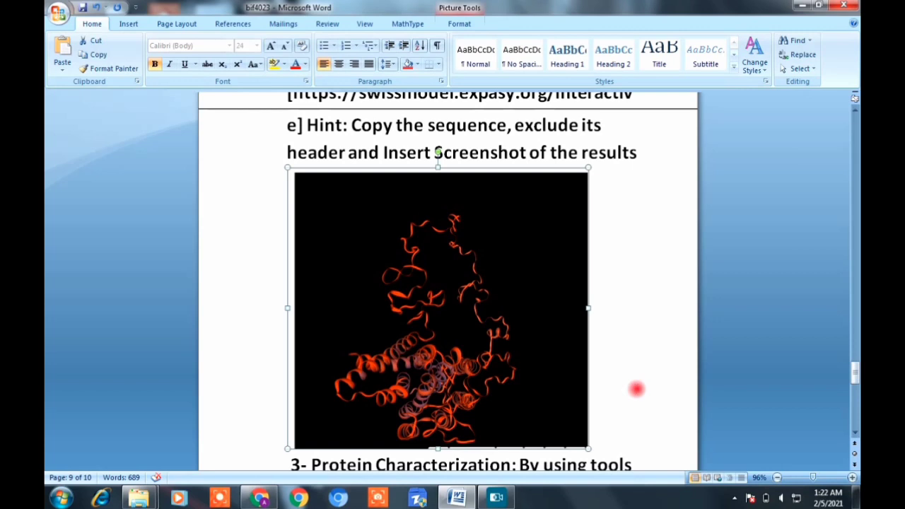
key(Left)
key(Return)
key(Down)
key(Down)
key(Down)
key(Down)
key(Down)
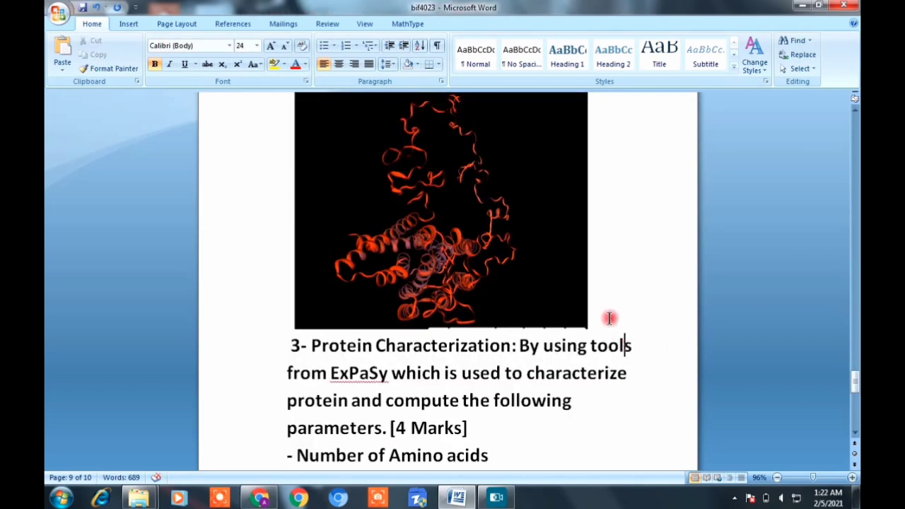
key(Return)
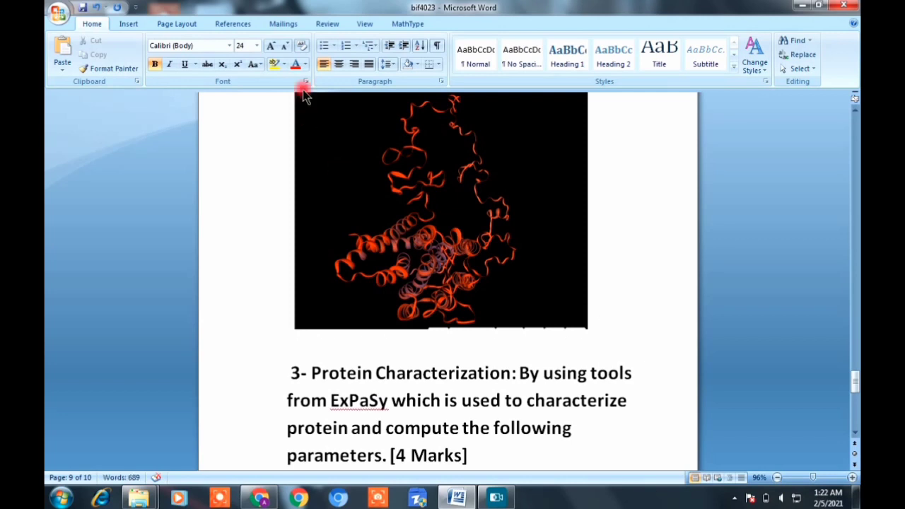
Copy the ll image from the desktop and paste it below the 3D structure image in Word
click(802, 5)
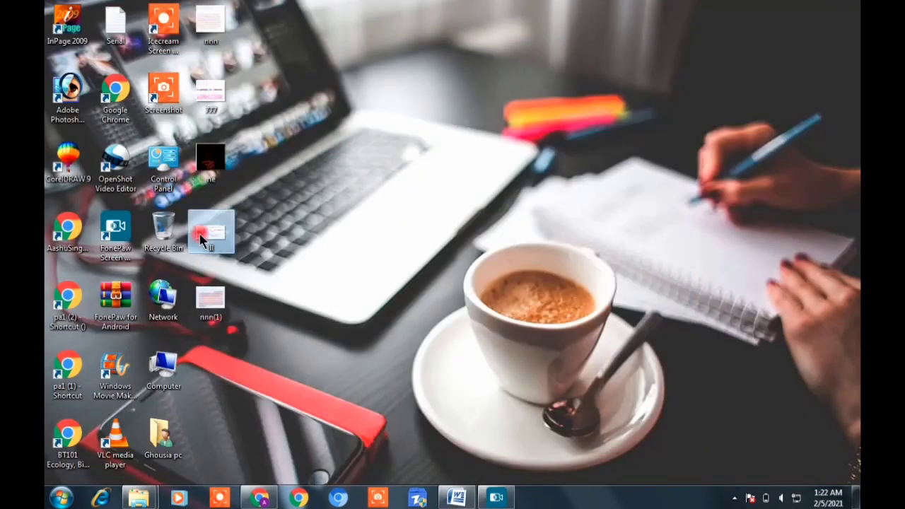
click(456, 497)
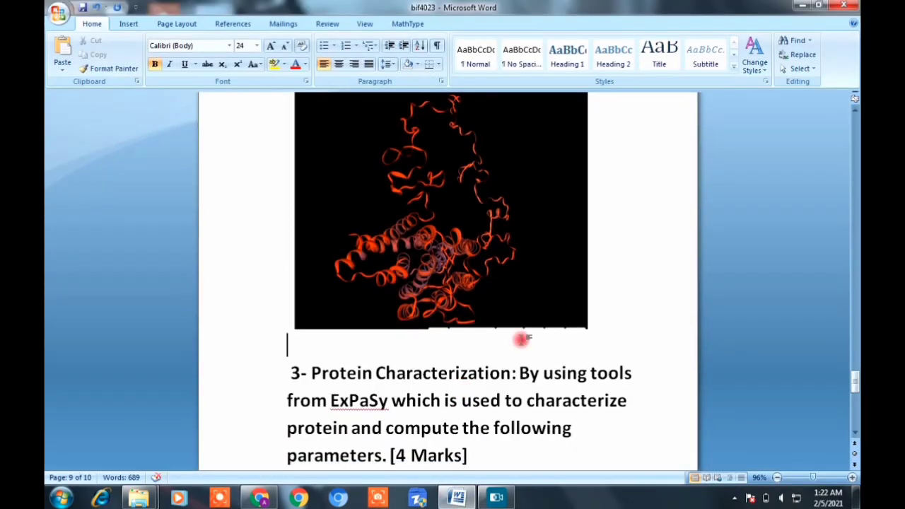
key(ctrl+v)
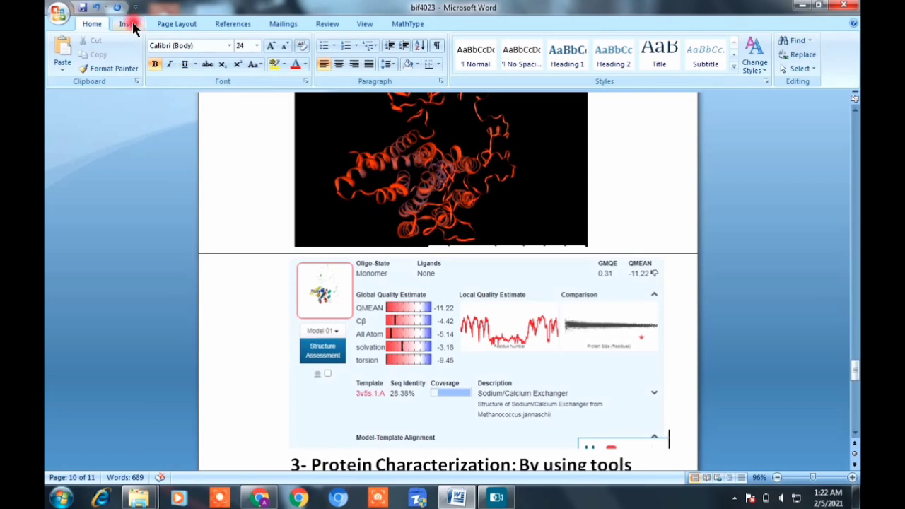
Start inserting a picture from file after the pasted model quality screenshot
click(128, 24)
click(184, 51)
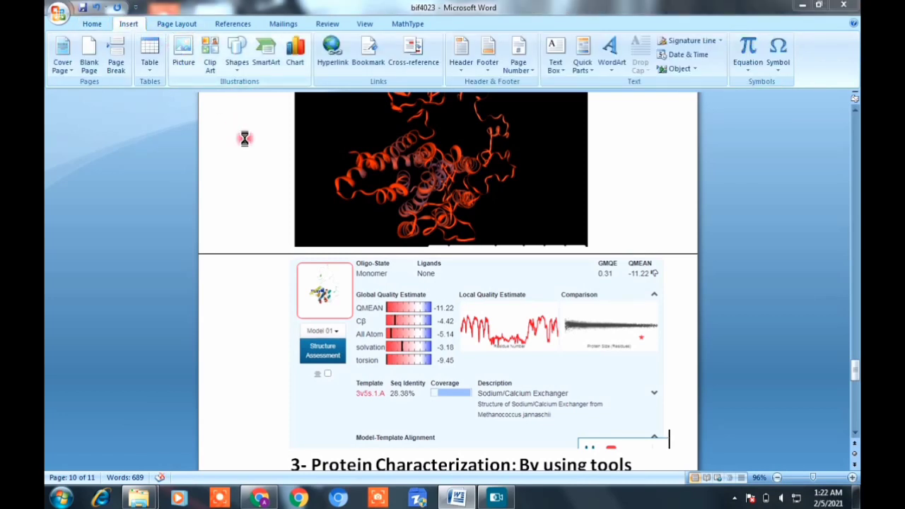